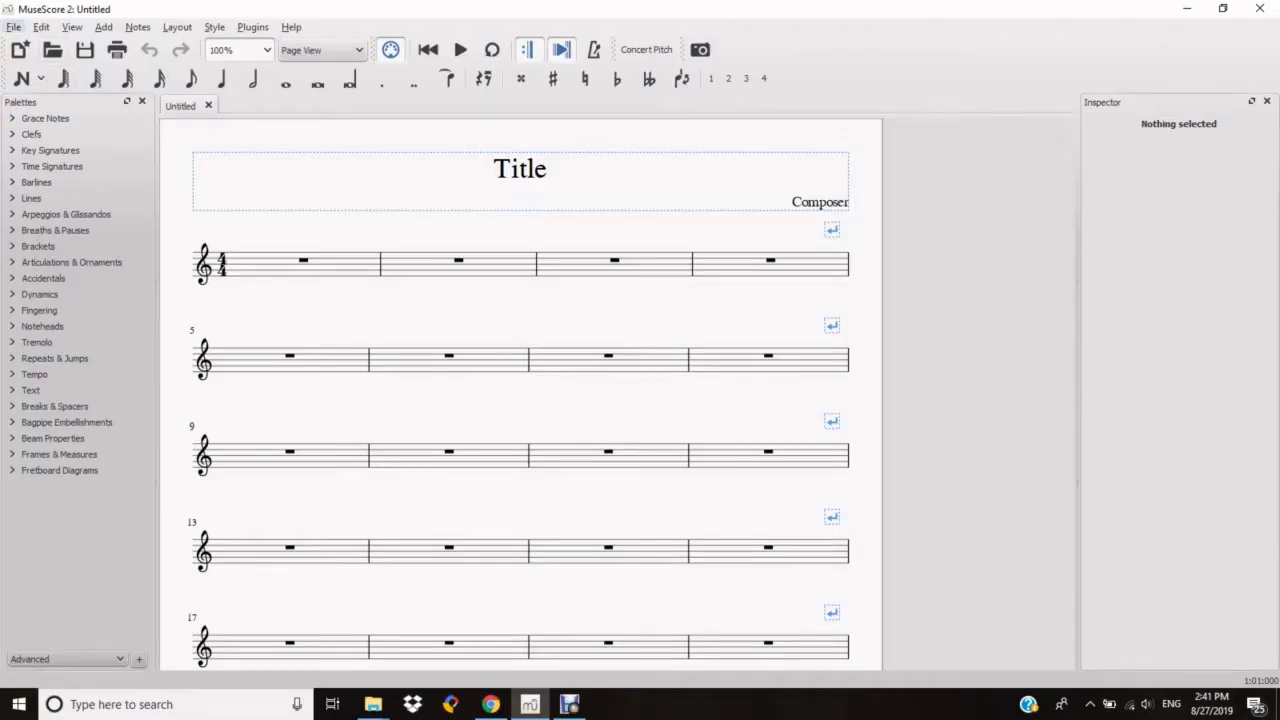
Step: Open the recently used score sample1-psycho-finale.mscz
{"action": "left_click", "coordinate": [14, 27]}
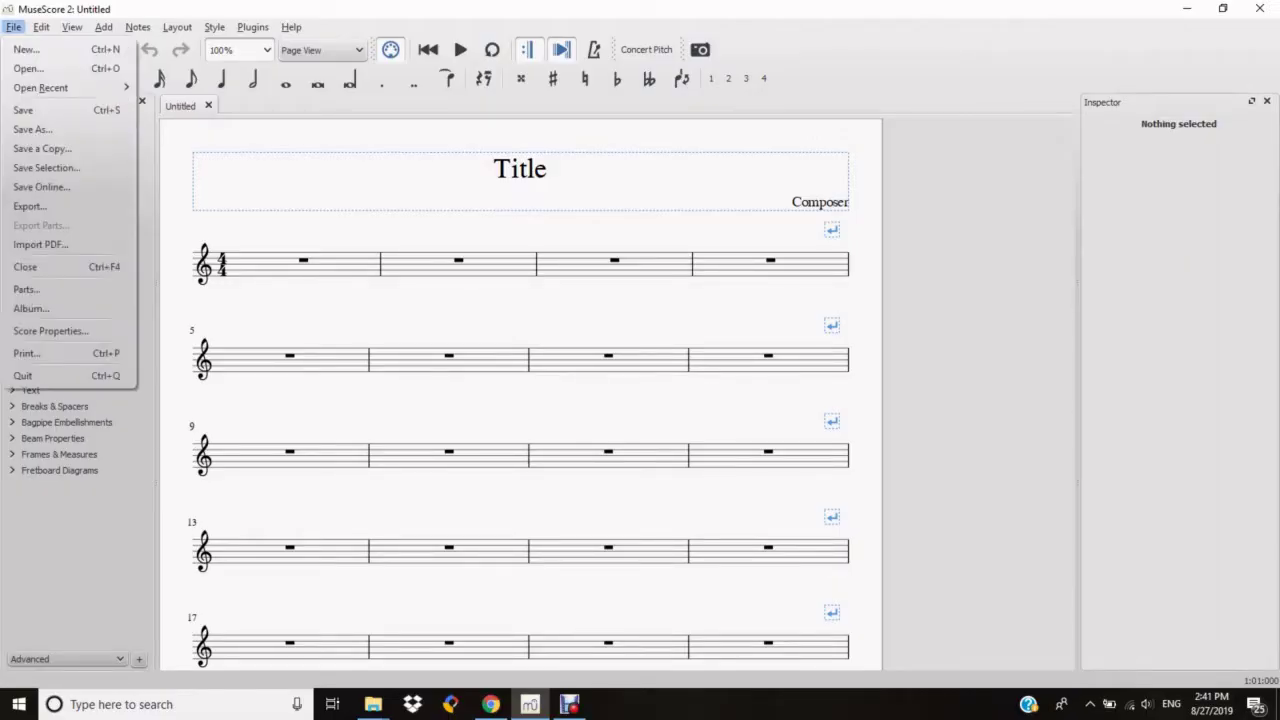
{"action": "mouse_move", "coordinate": [40, 88]}
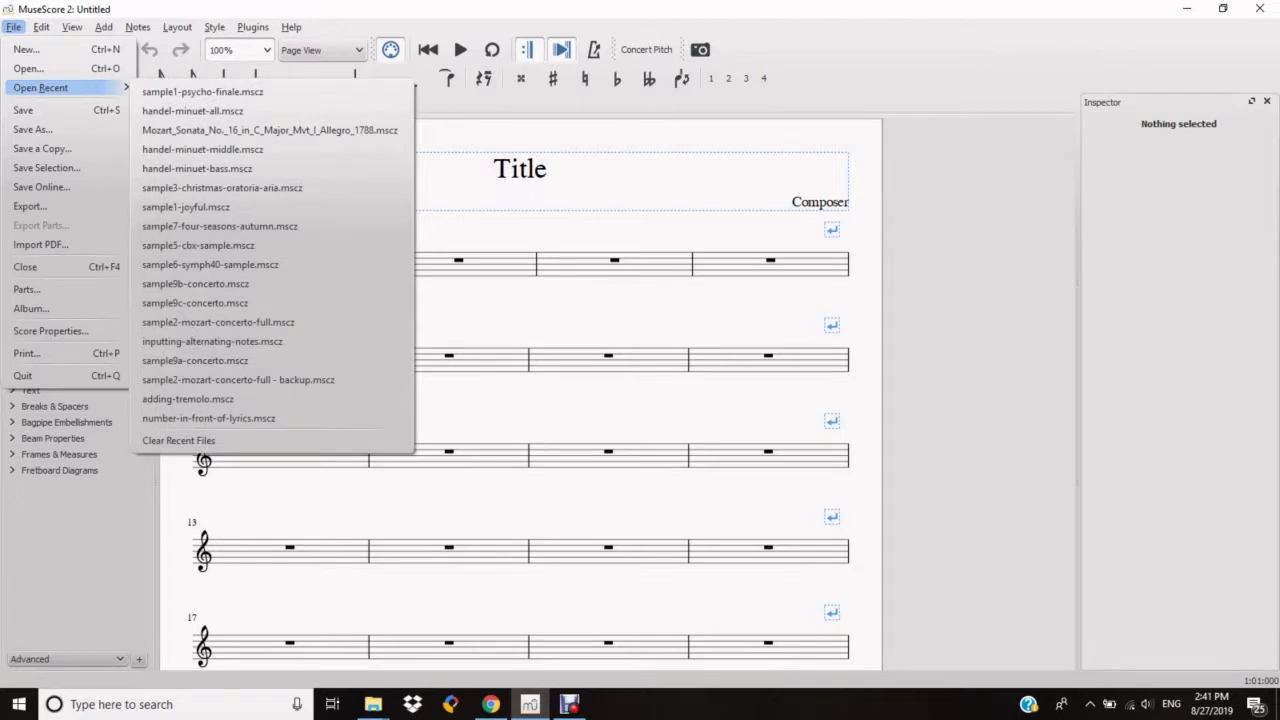
{"action": "key", "text": "Return"}
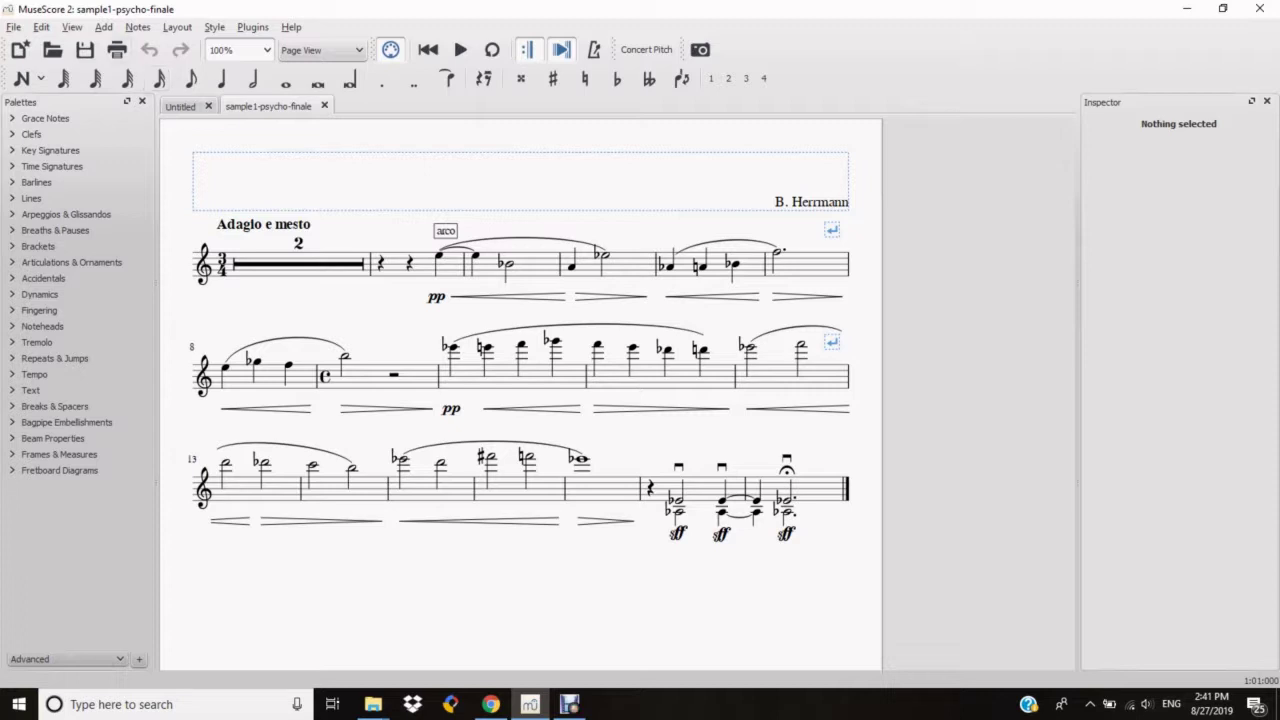
Step: Add a title to the score reading "Psycho" with "Final" on a second line
{"action": "left_click", "coordinate": [104, 28]}
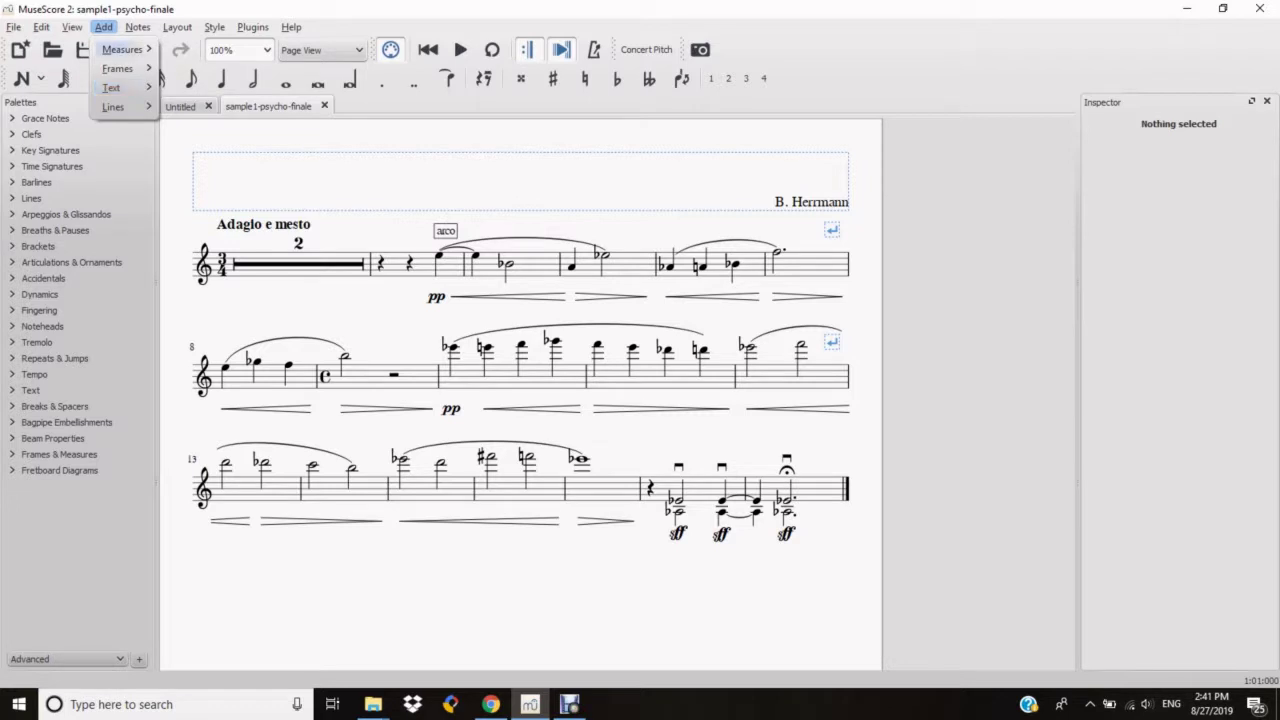
{"action": "key", "text": "Down"}
{"action": "key", "text": "Right"}
{"action": "key", "text": "Down"}
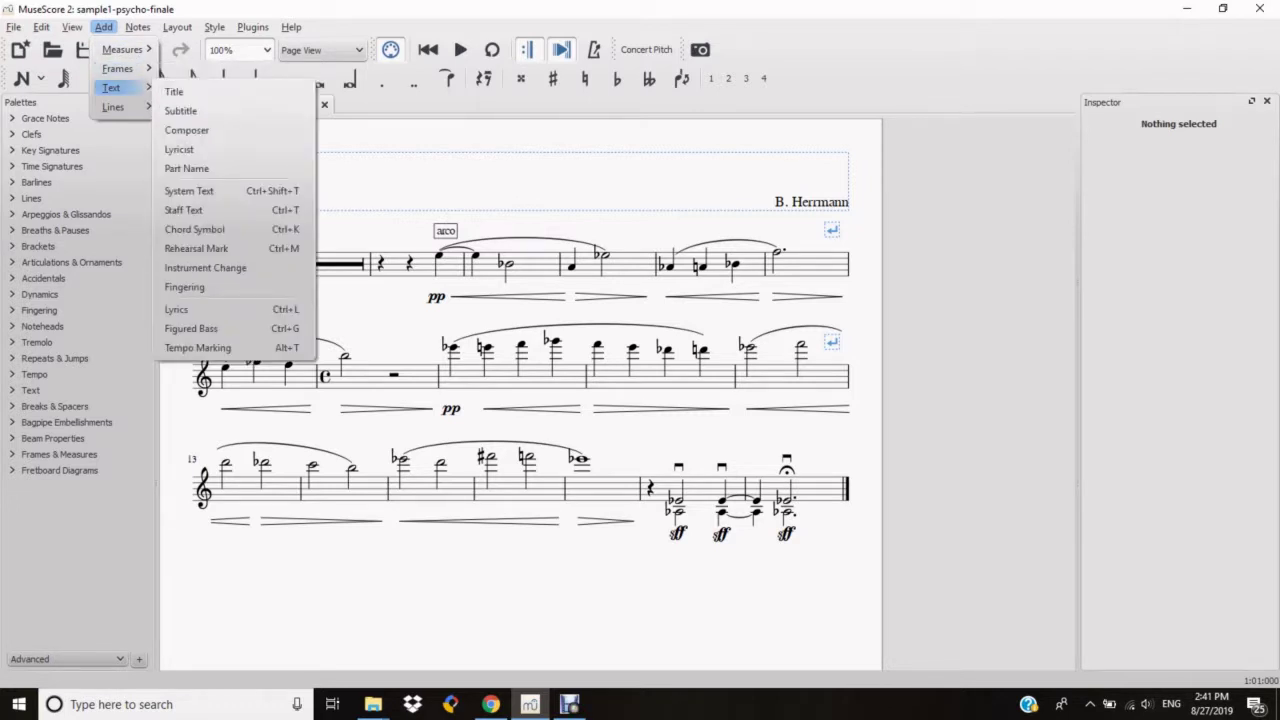
{"action": "key", "text": "Right"}
{"action": "key", "text": "Return"}
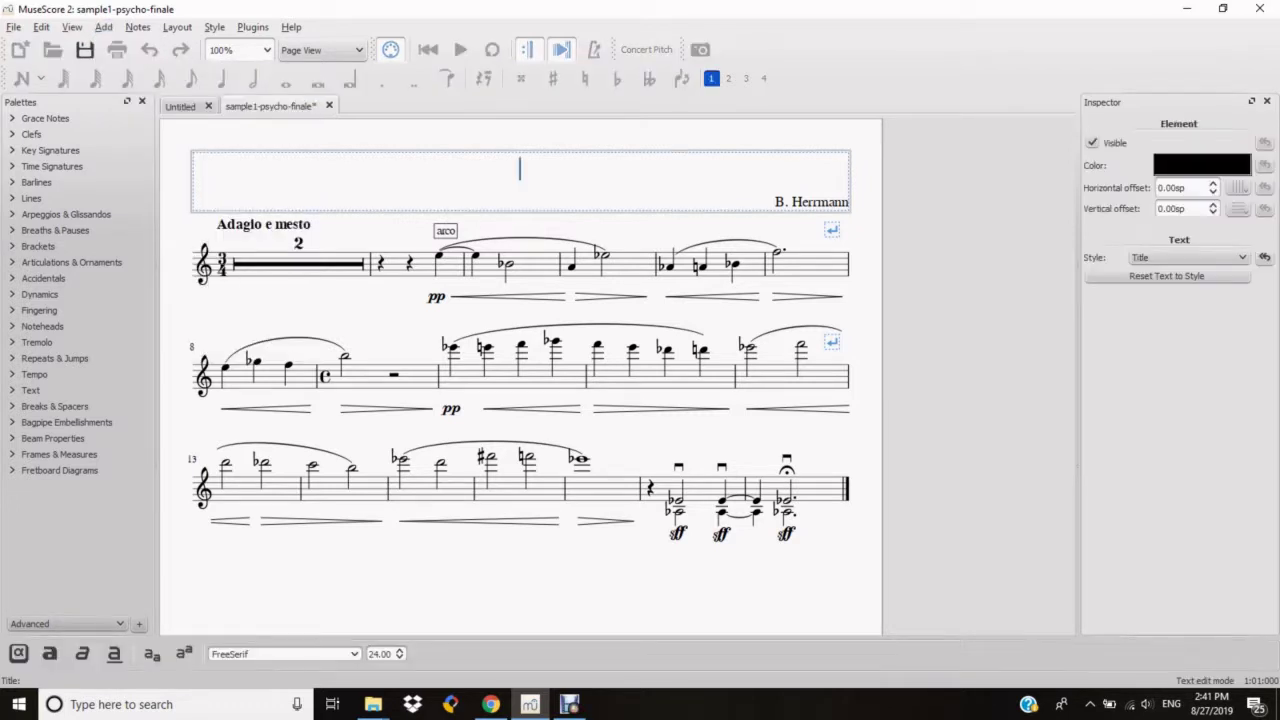
{"action": "type", "text": "Psycho"}
{"action": "key", "text": "Return"}
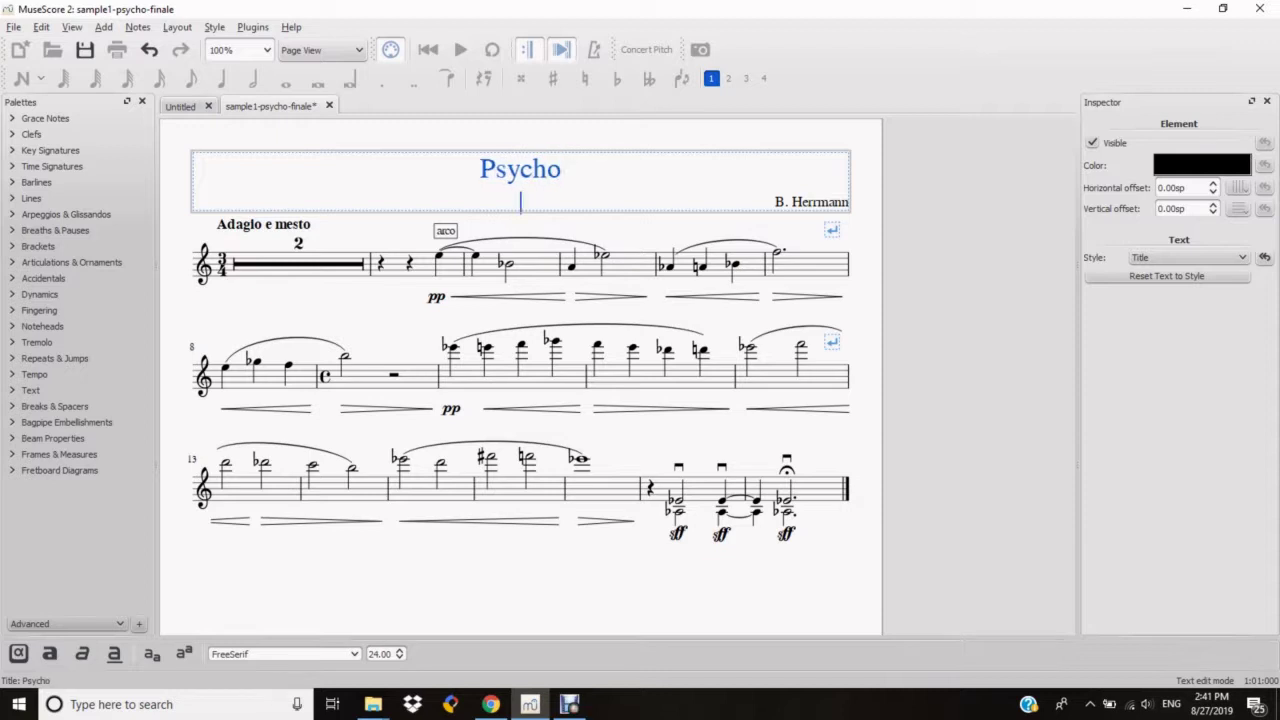
{"action": "type", "text": "Final"}
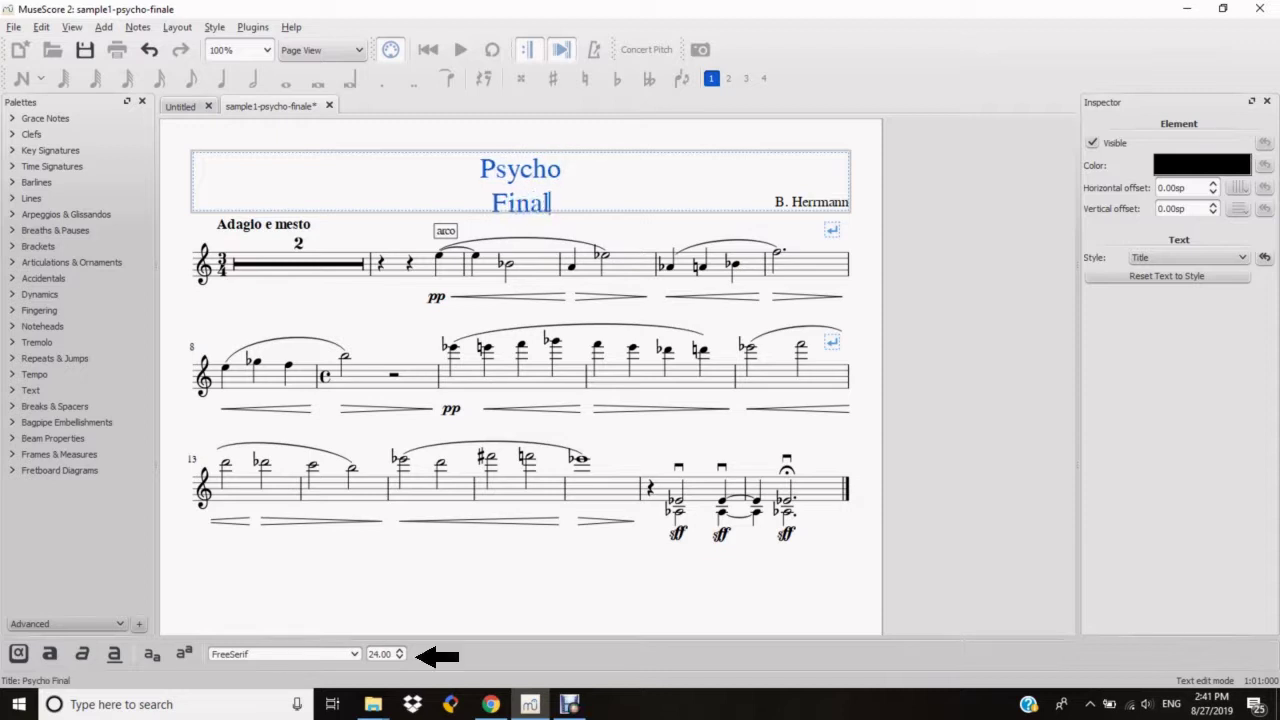
Step: Reduce the font size of the title's second line, "Final", to 18
{"action": "key", "text": "shift+Left"}
{"action": "key", "text": "shift+Left"}
{"action": "key", "text": "shift+Left"}
{"action": "key", "text": "shift+Left"}
{"action": "key", "text": "shift+Left"}
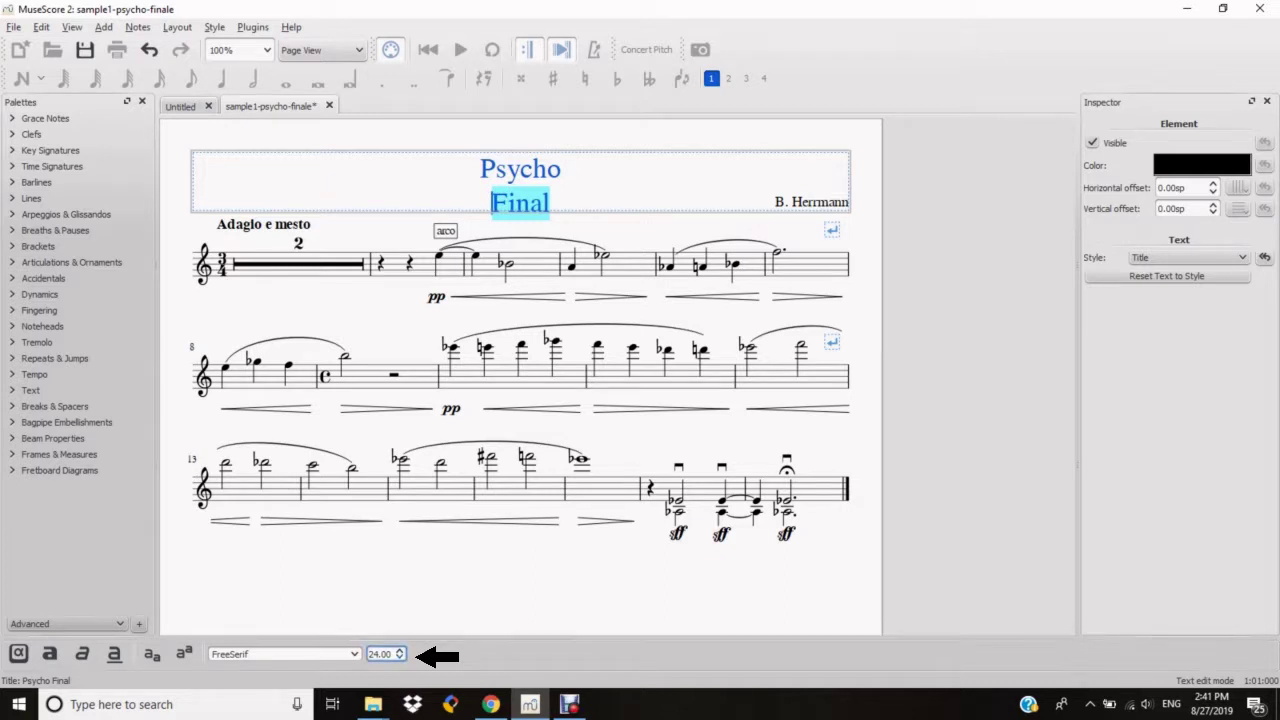
{"action": "key", "text": "Down"}
{"action": "key", "text": "Down"}
{"action": "key", "text": "Down"}
{"action": "key", "text": "Down"}
{"action": "key", "text": "Down"}
{"action": "key", "text": "Down"}
{"action": "key", "text": "Down"}
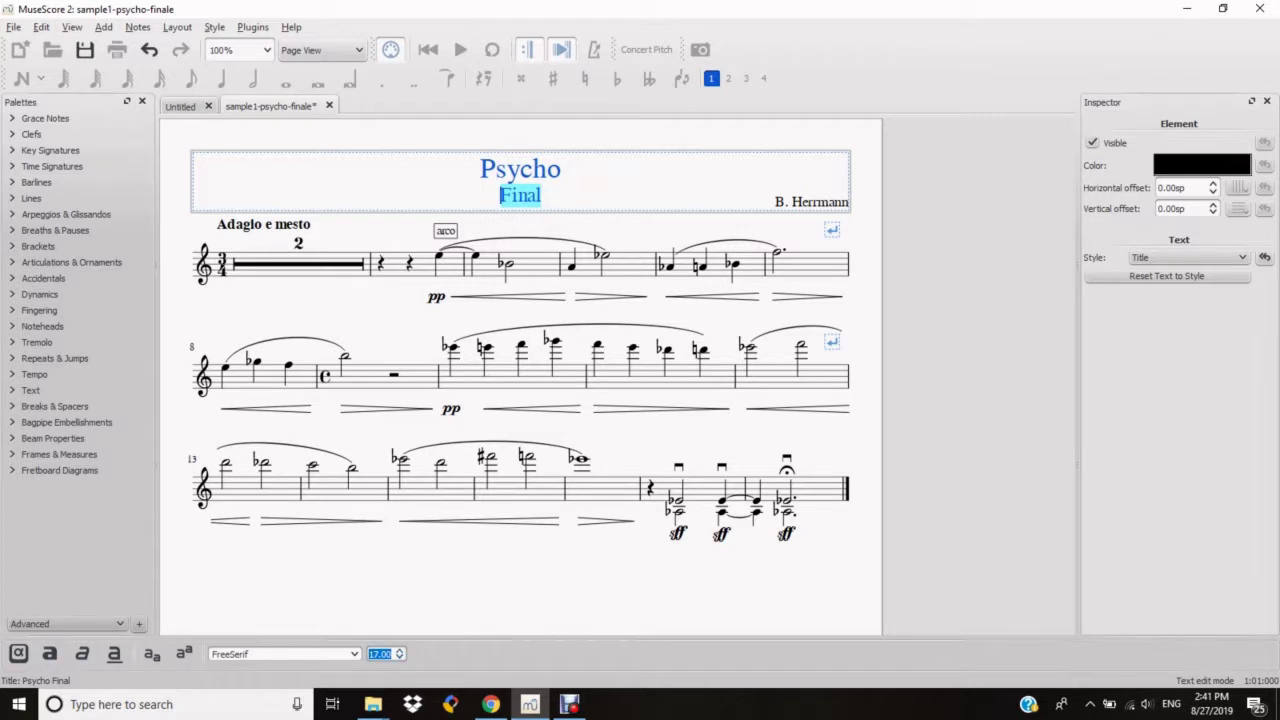
{"action": "key", "text": "Up"}
Step: Reduce the font size of the title's first line, "Psycho", to 20 and finish editing the text
{"action": "left_click", "coordinate": [562, 168]}
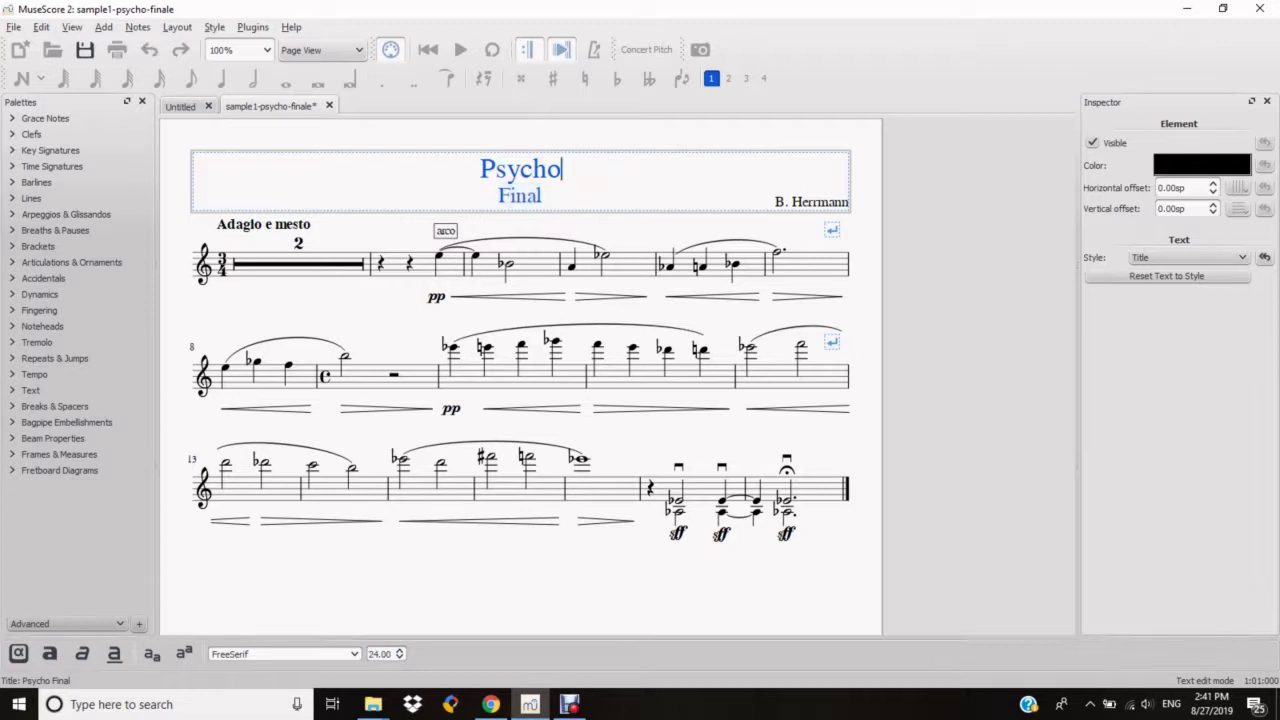
{"action": "key", "text": "shift+Left"}
{"action": "key", "text": "shift+Left"}
{"action": "key", "text": "shift+Left"}
{"action": "key", "text": "shift+Left"}
{"action": "key", "text": "shift+Left"}
{"action": "key", "text": "shift+Left"}
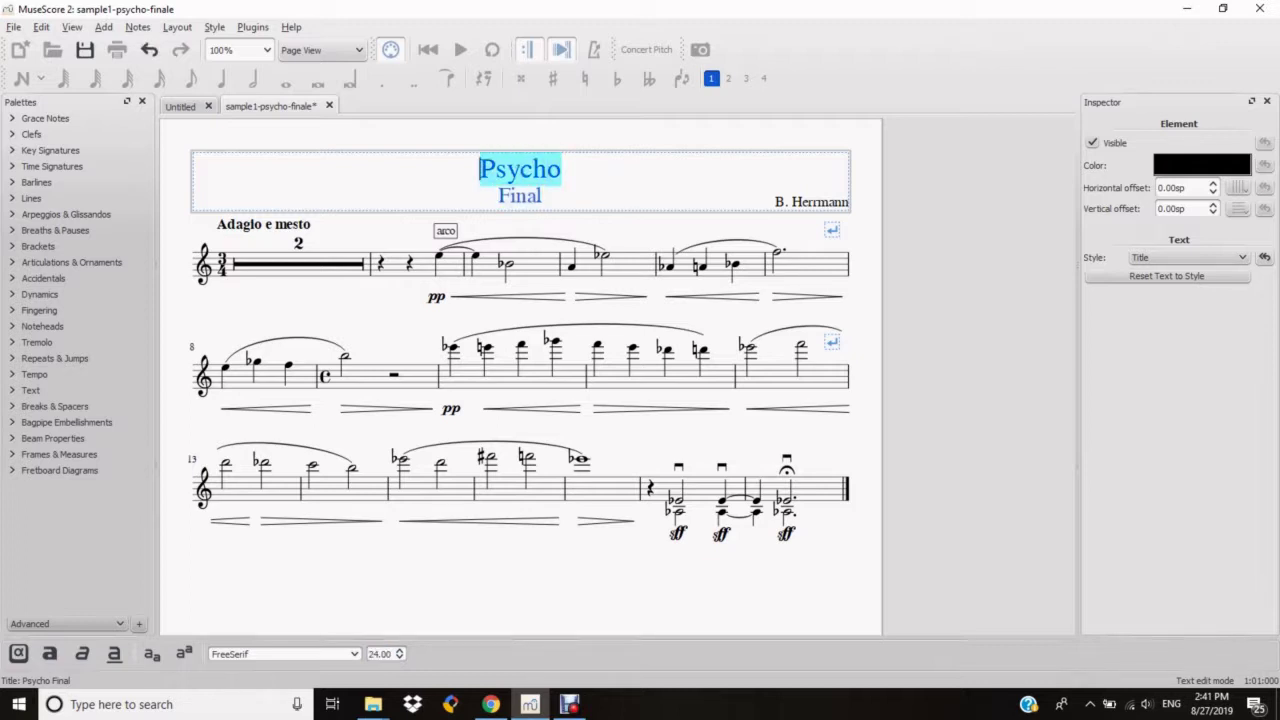
{"action": "key", "text": "Down"}
{"action": "key", "text": "Down"}
{"action": "key", "text": "Down"}
{"action": "key", "text": "Down"}
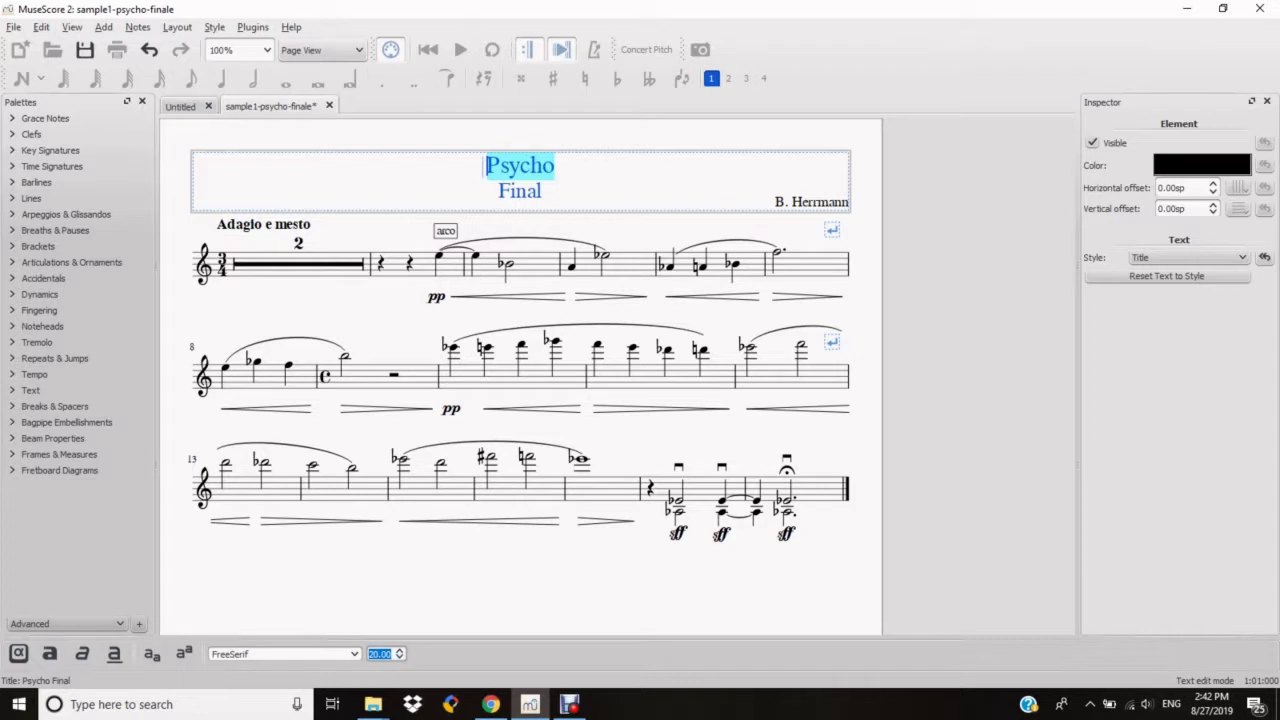
{"action": "key", "text": "Escape"}
{"action": "key", "text": "Escape"}
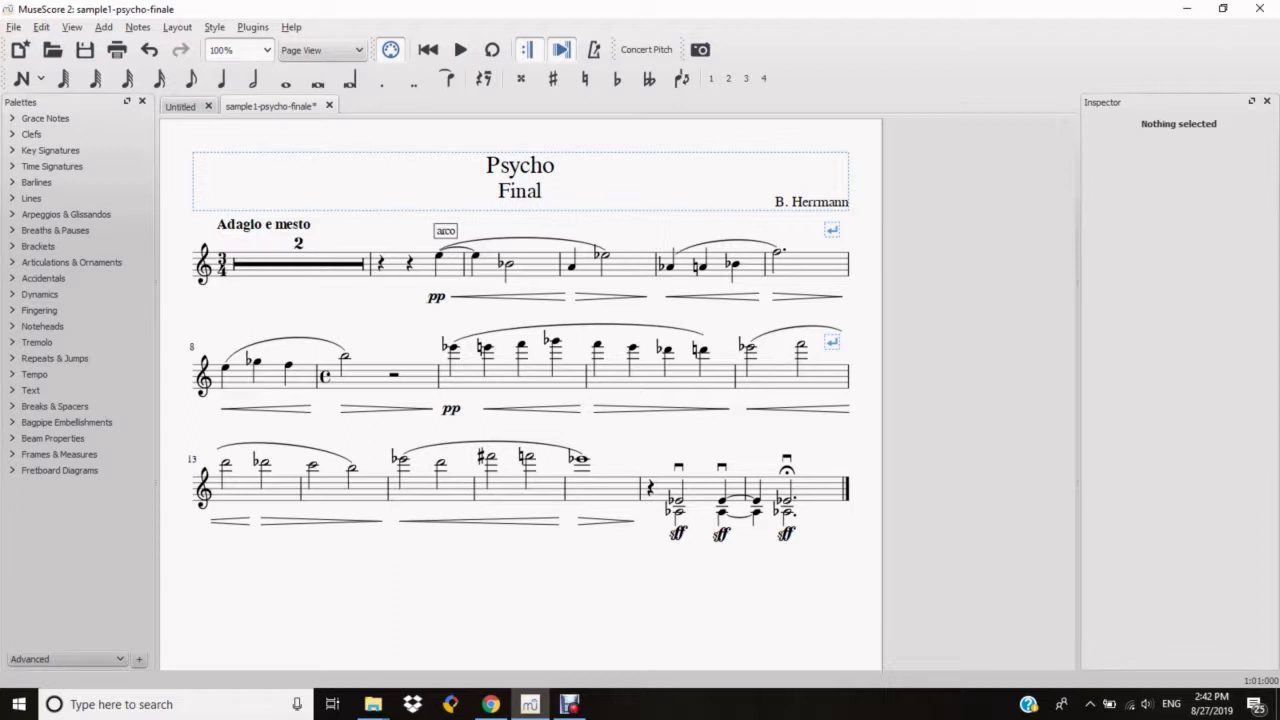
Step: Correct the title's second line to "Finale"
{"action": "double_click", "coordinate": [541, 191]}
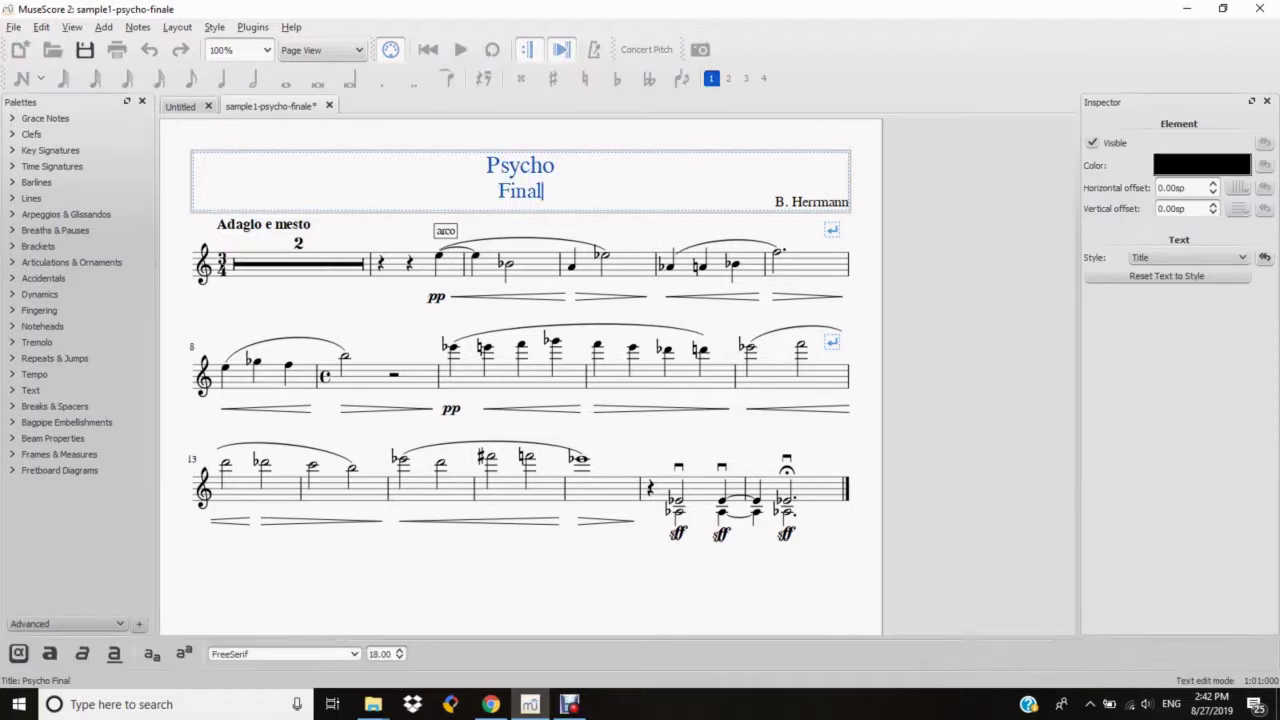
{"action": "type", "text": "e"}
{"action": "key", "text": "Escape"}
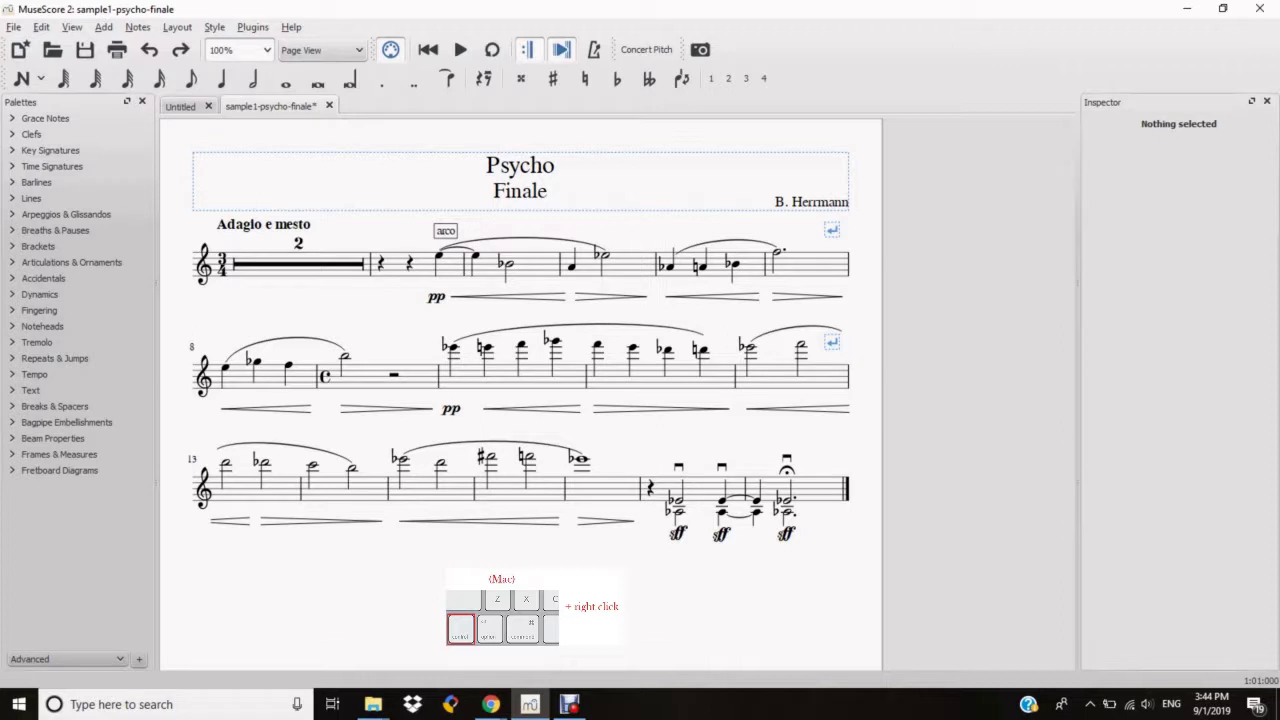
Step: Align the Title text style vertically to the bottom, trying left horizontal alignment before applying centred alignment
{"action": "right_click", "coordinate": [527, 183]}
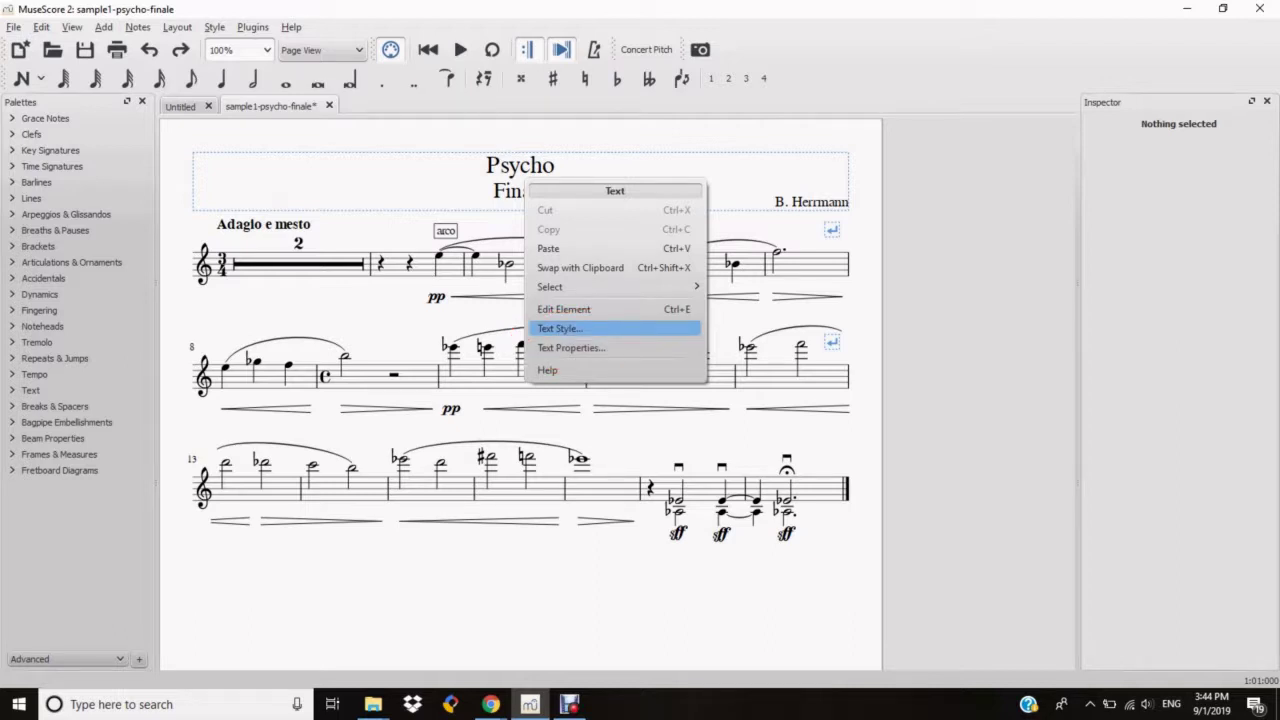
{"action": "left_click", "coordinate": [560, 328]}
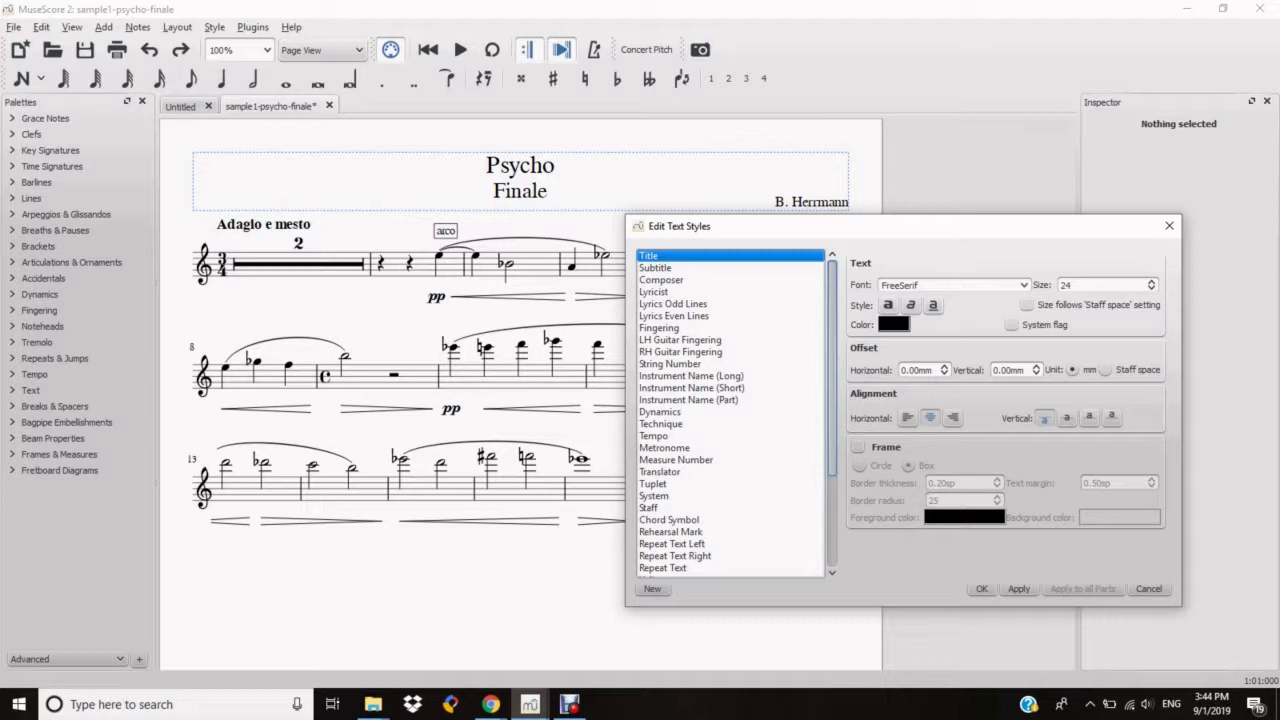
{"action": "scroll", "coordinate": [680, 352], "scroll_direction": "down", "scroll_amount": 4}
{"action": "scroll", "coordinate": [680, 352], "scroll_direction": "up", "scroll_amount": 4}
{"action": "left_click", "coordinate": [907, 418]}
{"action": "left_click", "coordinate": [1089, 418]}
{"action": "left_click", "coordinate": [1019, 588]}
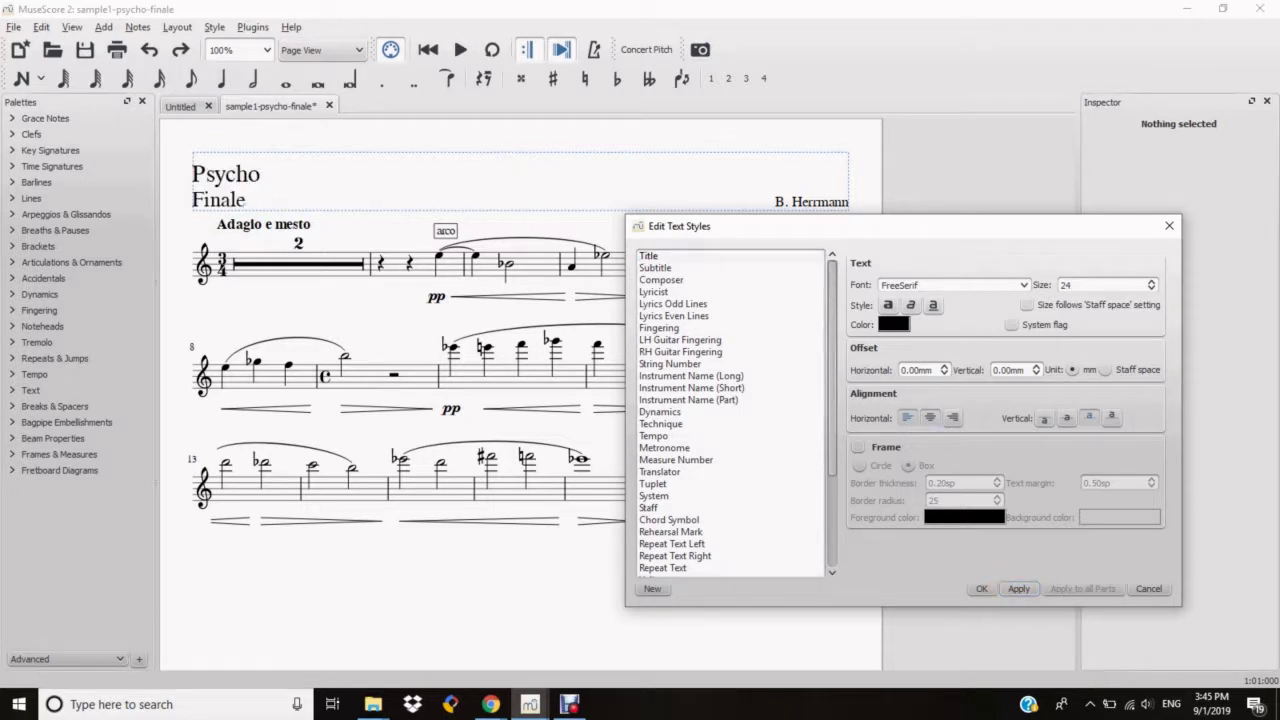
{"action": "left_click", "coordinate": [930, 417]}
{"action": "left_click", "coordinate": [1019, 588]}
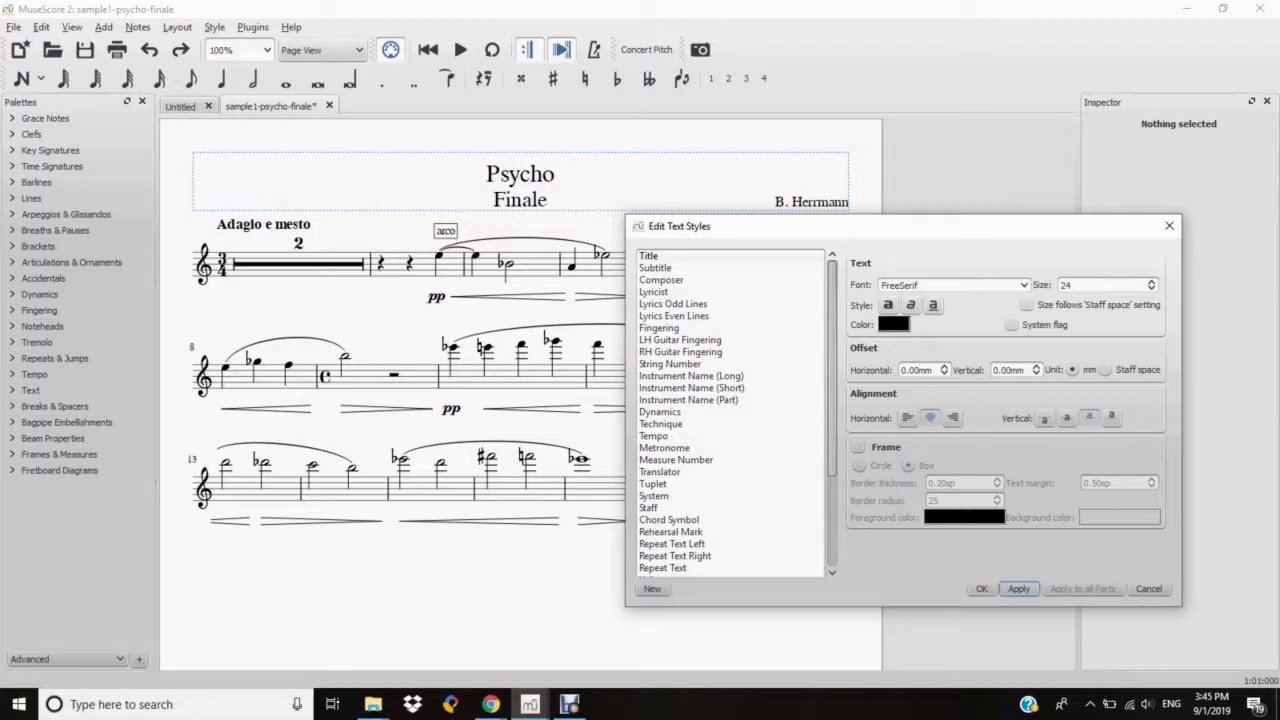
Step: Try a circle frame and a box frame on the Title text style, and turn the frame off again
{"action": "left_click", "coordinate": [858, 446]}
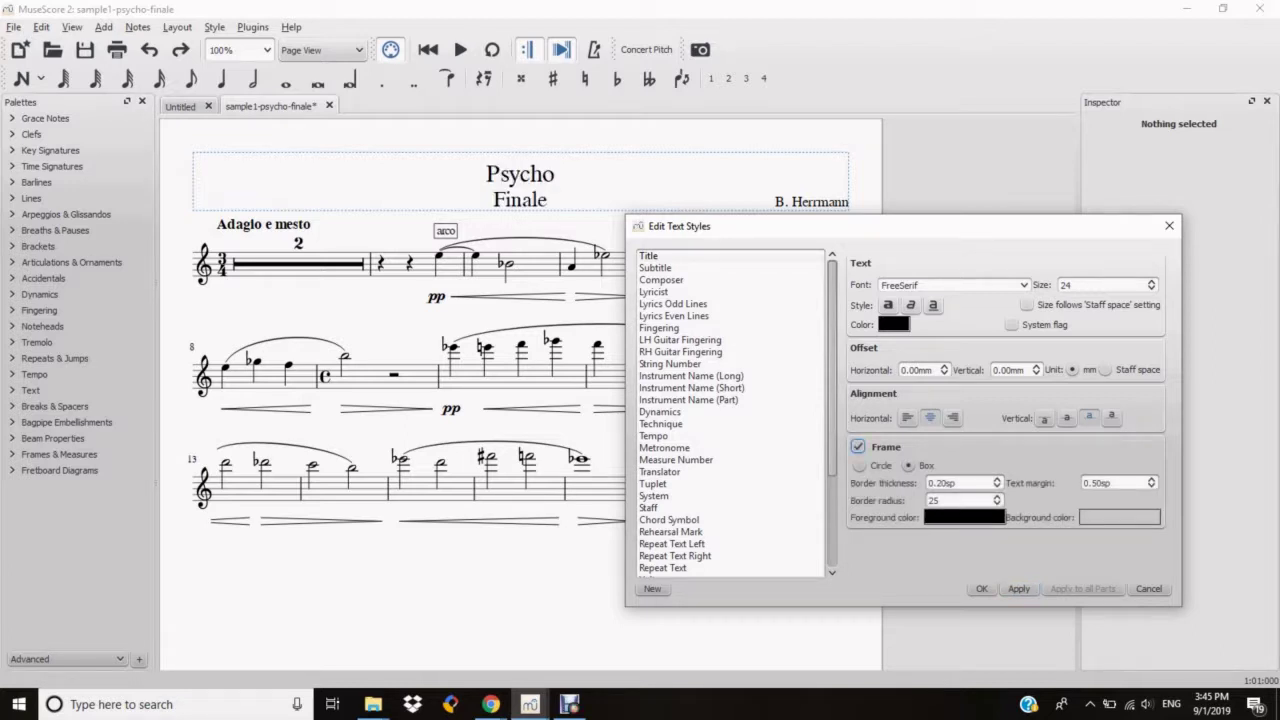
{"action": "left_click", "coordinate": [859, 465]}
{"action": "left_click", "coordinate": [1019, 588]}
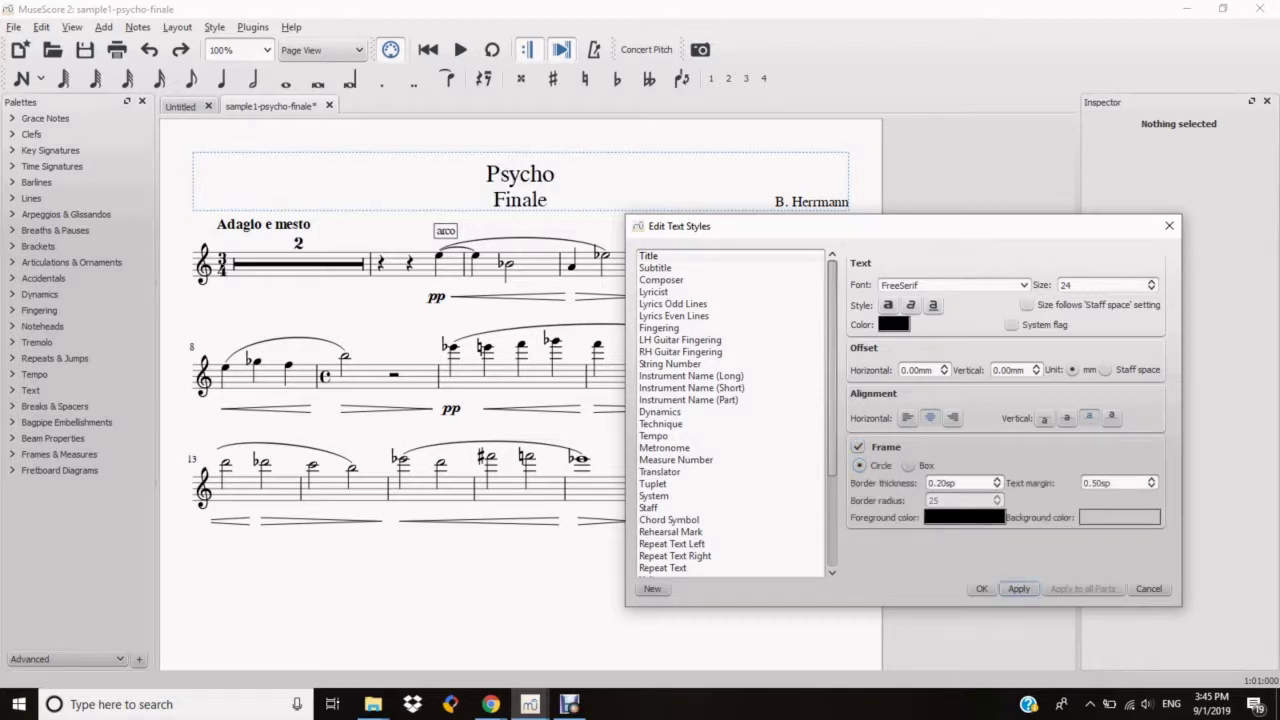
{"action": "left_click", "coordinate": [908, 465]}
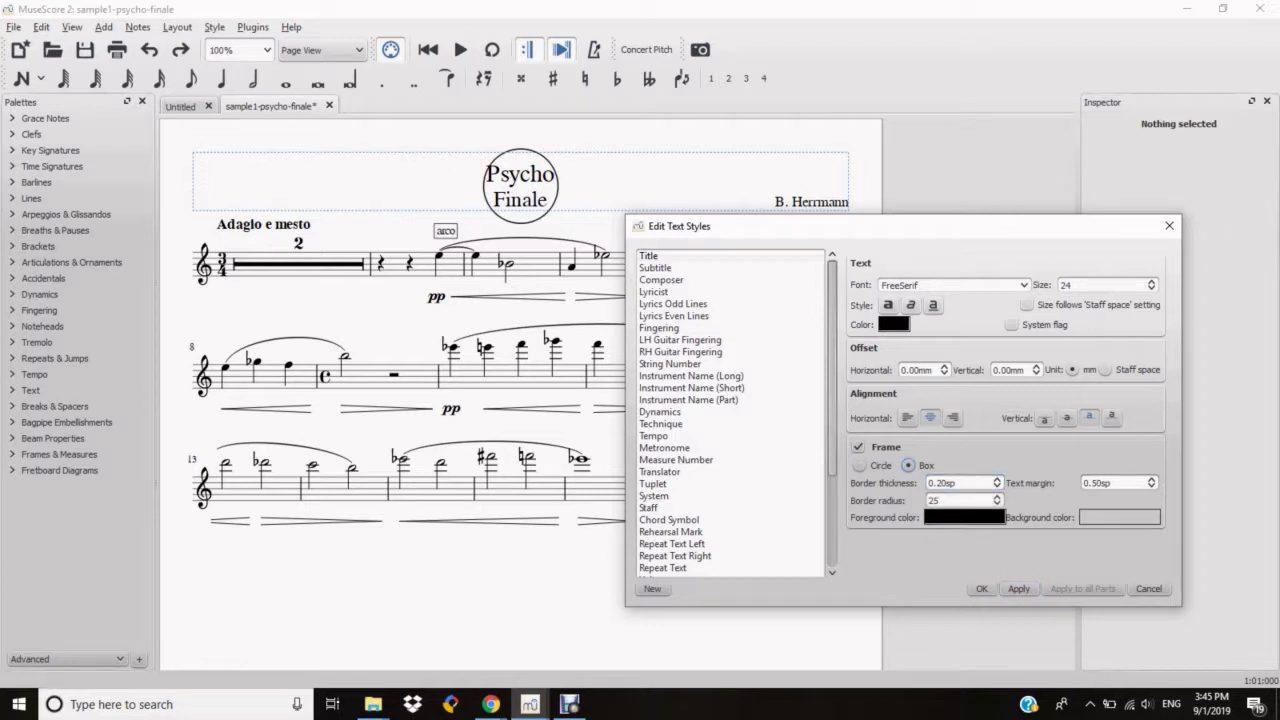
{"action": "left_click", "coordinate": [1019, 588]}
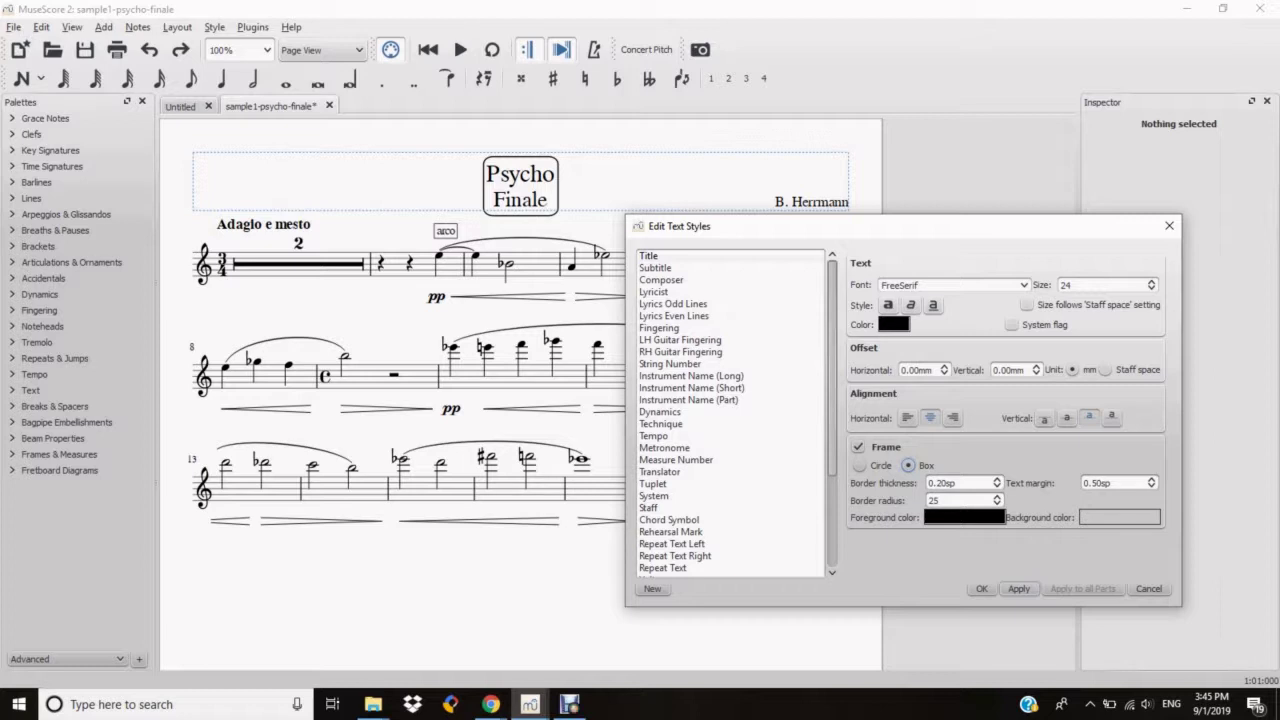
{"action": "left_click", "coordinate": [858, 447]}
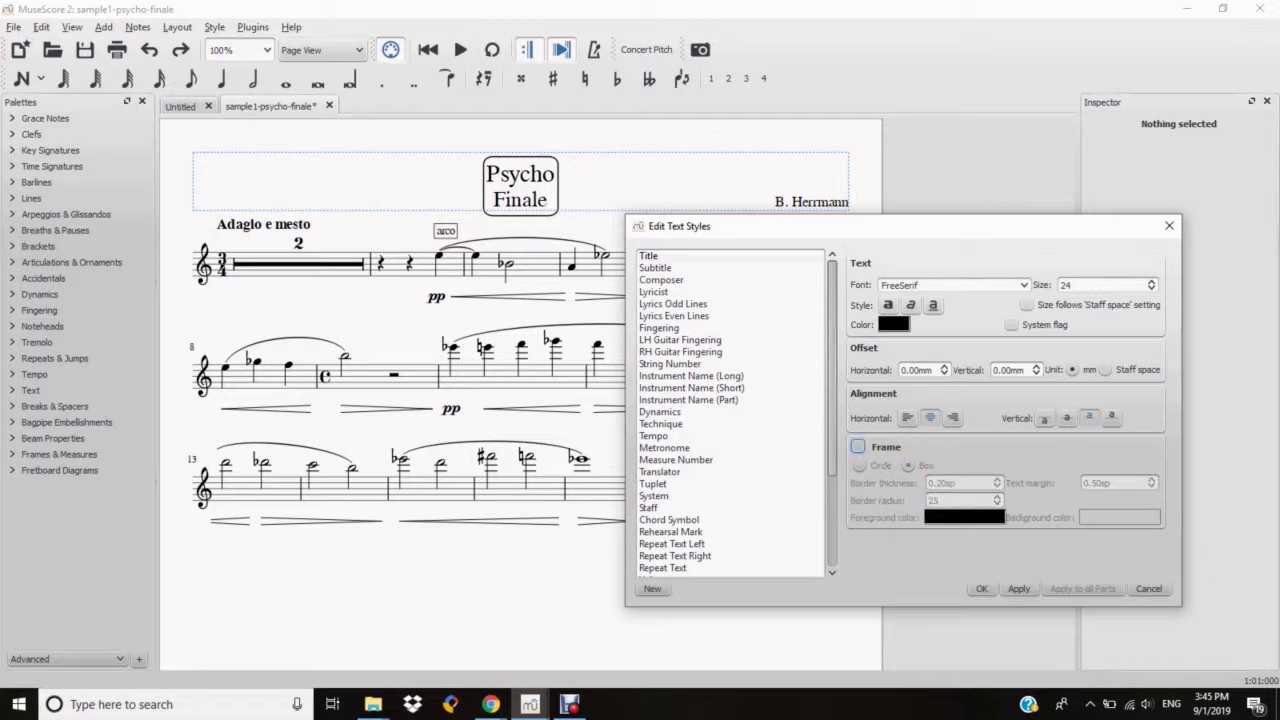
{"action": "left_click", "coordinate": [1018, 588]}
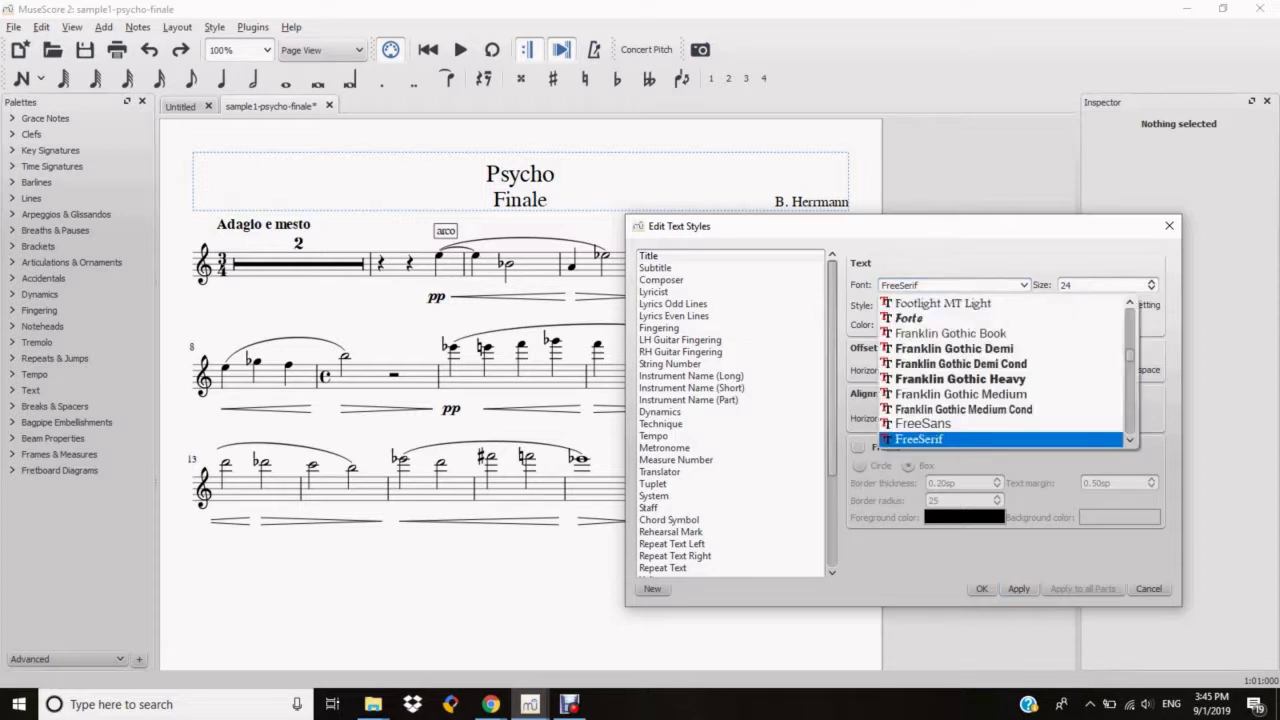
Step: Try Franklin Gothic Demi as the font of the Title text style and apply it to the score
{"action": "left_click", "coordinate": [950, 285]}
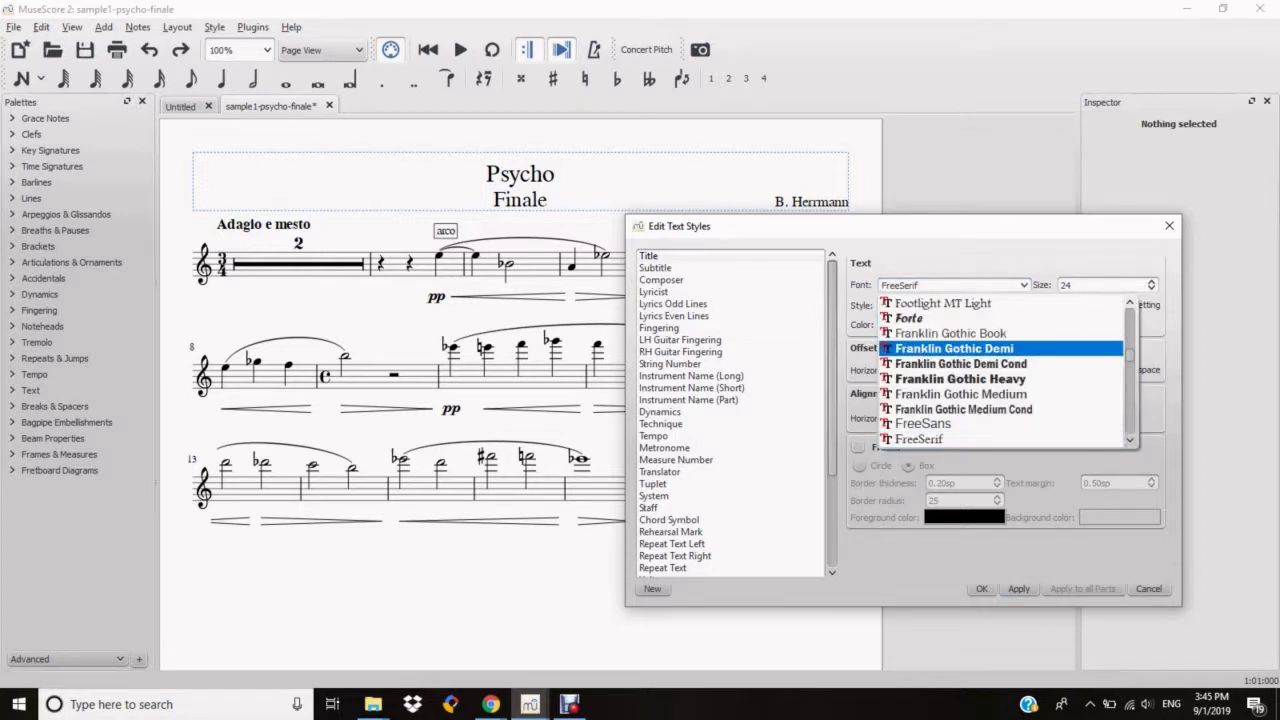
{"action": "left_click", "coordinate": [954, 348]}
{"action": "left_click", "coordinate": [1018, 589]}
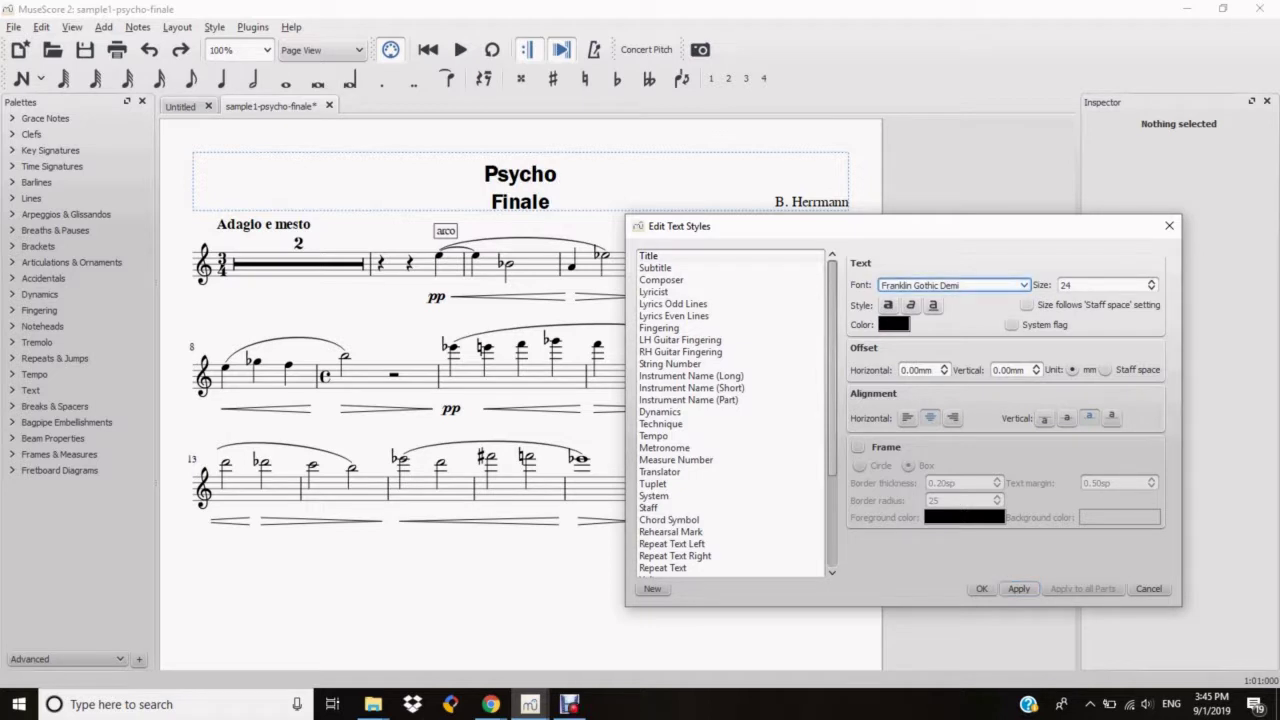
Step: Set the font of the Title text style to Elephant and apply it to the score
{"action": "left_click", "coordinate": [953, 285]}
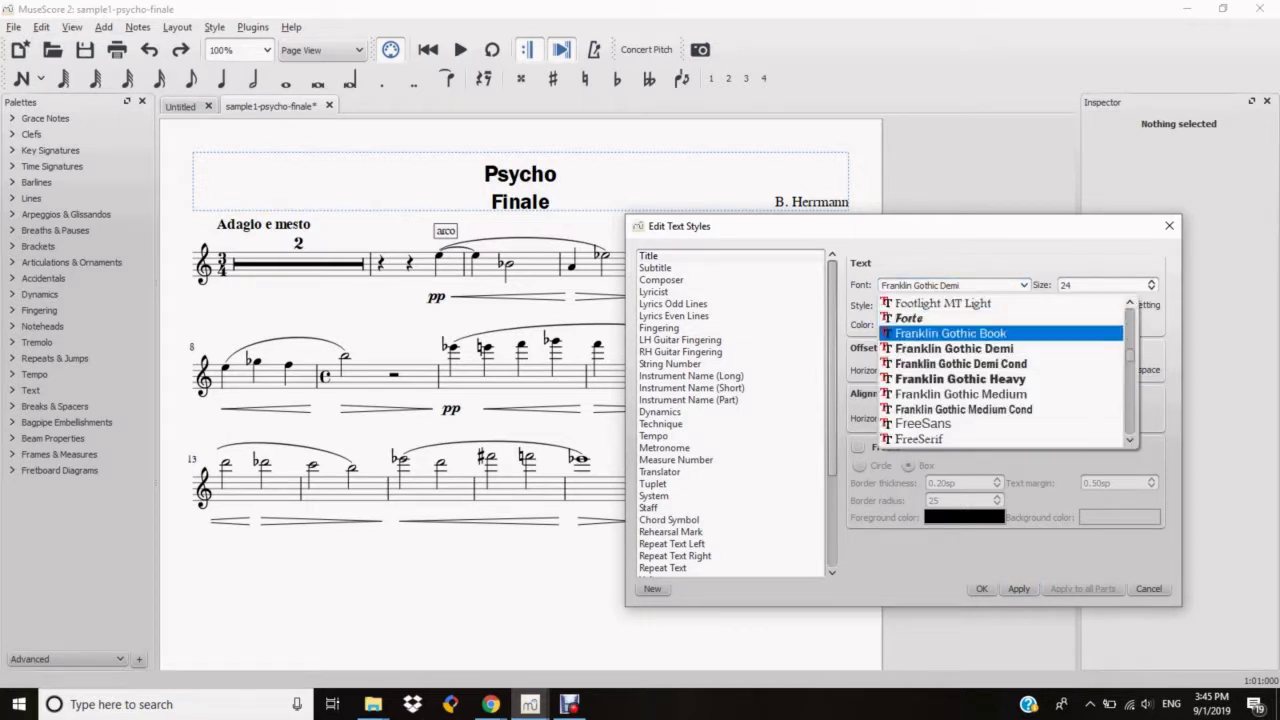
{"action": "scroll", "coordinate": [1000, 370], "scroll_direction": "down", "scroll_amount": 7}
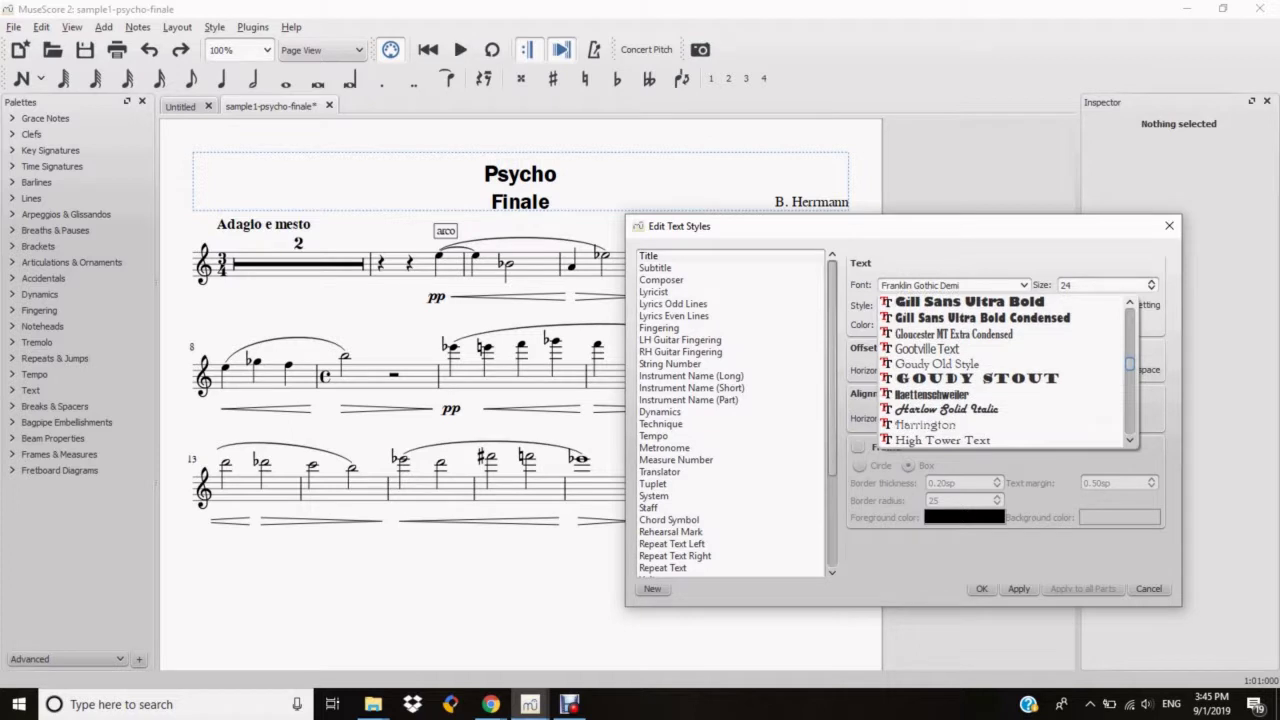
{"action": "scroll", "coordinate": [1000, 370], "scroll_direction": "up", "scroll_amount": 5}
{"action": "scroll", "coordinate": [1000, 370], "scroll_direction": "up", "scroll_amount": 2}
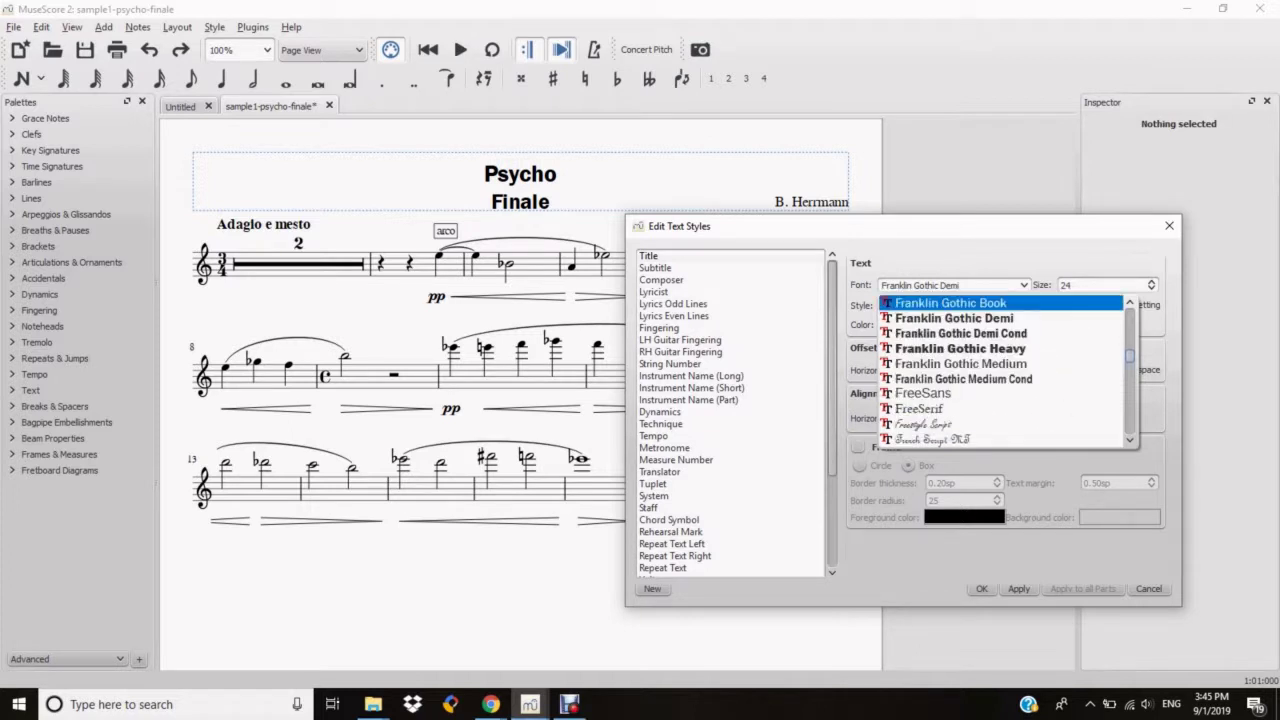
{"action": "scroll", "coordinate": [1000, 370], "scroll_direction": "up", "scroll_amount": 5}
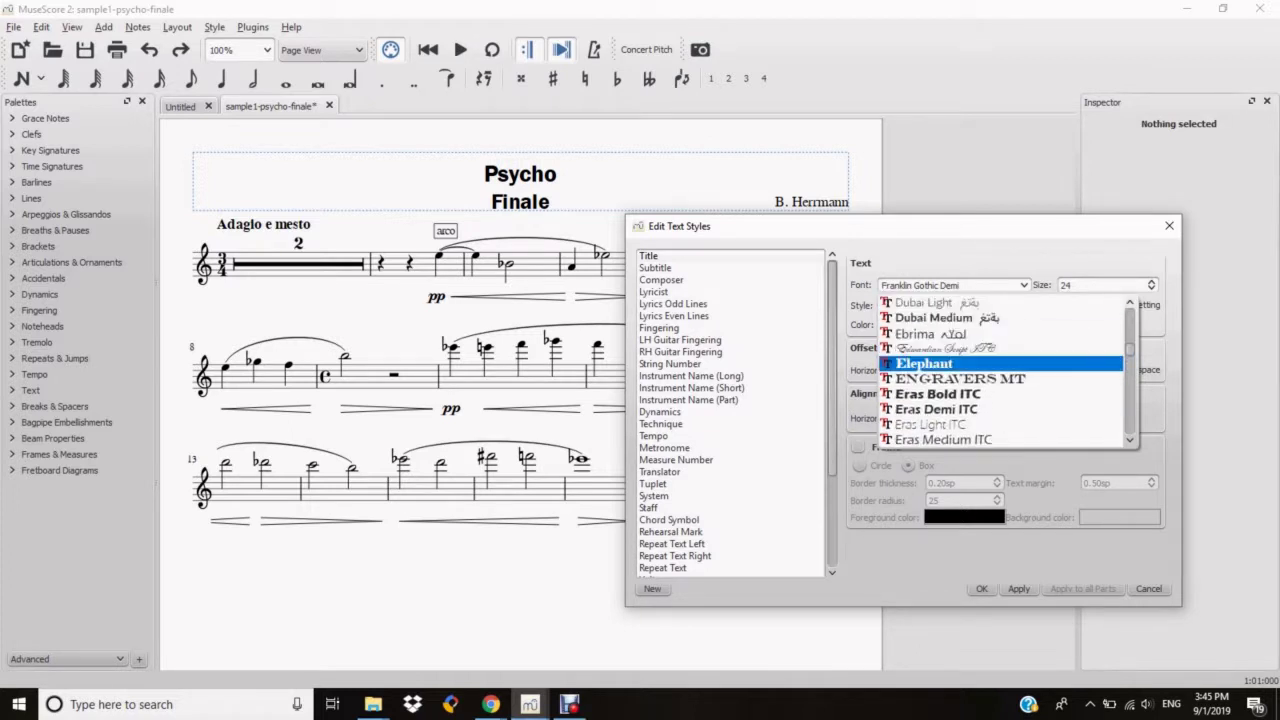
{"action": "key", "text": "Return"}
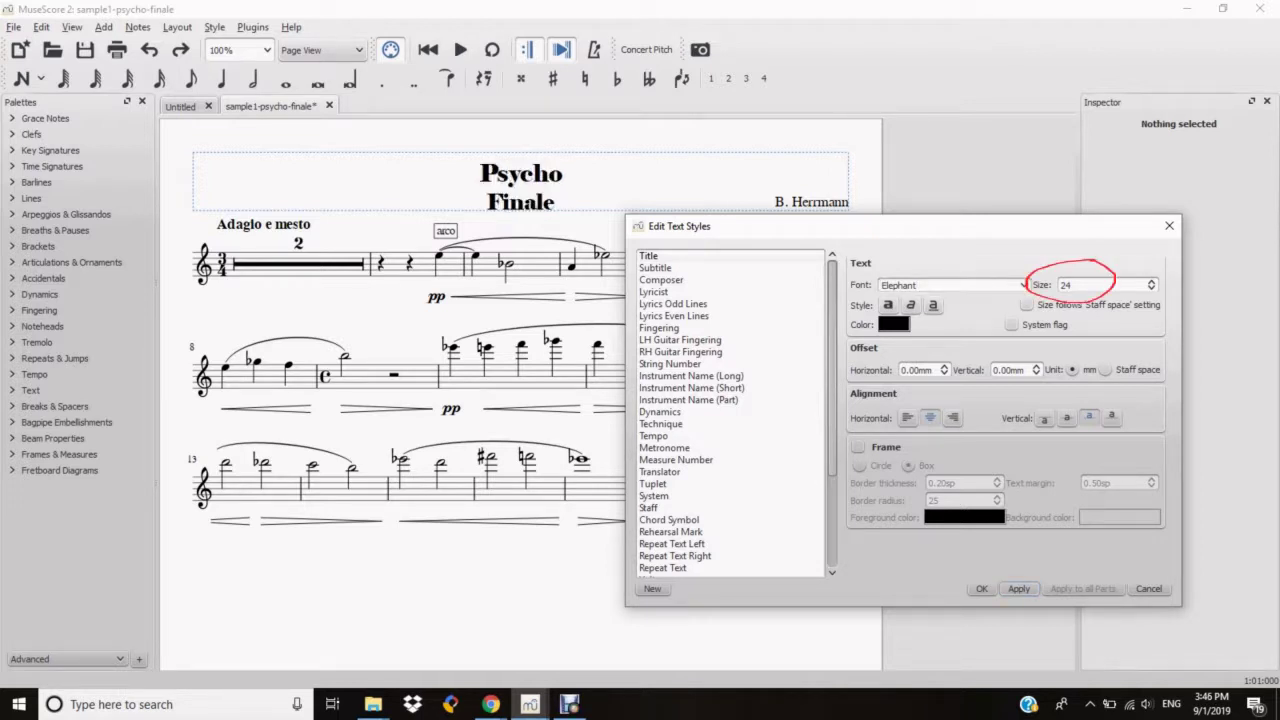
Step: Try enlarging the Title text style to size 40 and apply it to the score
{"action": "double_click", "coordinate": [1066, 285]}
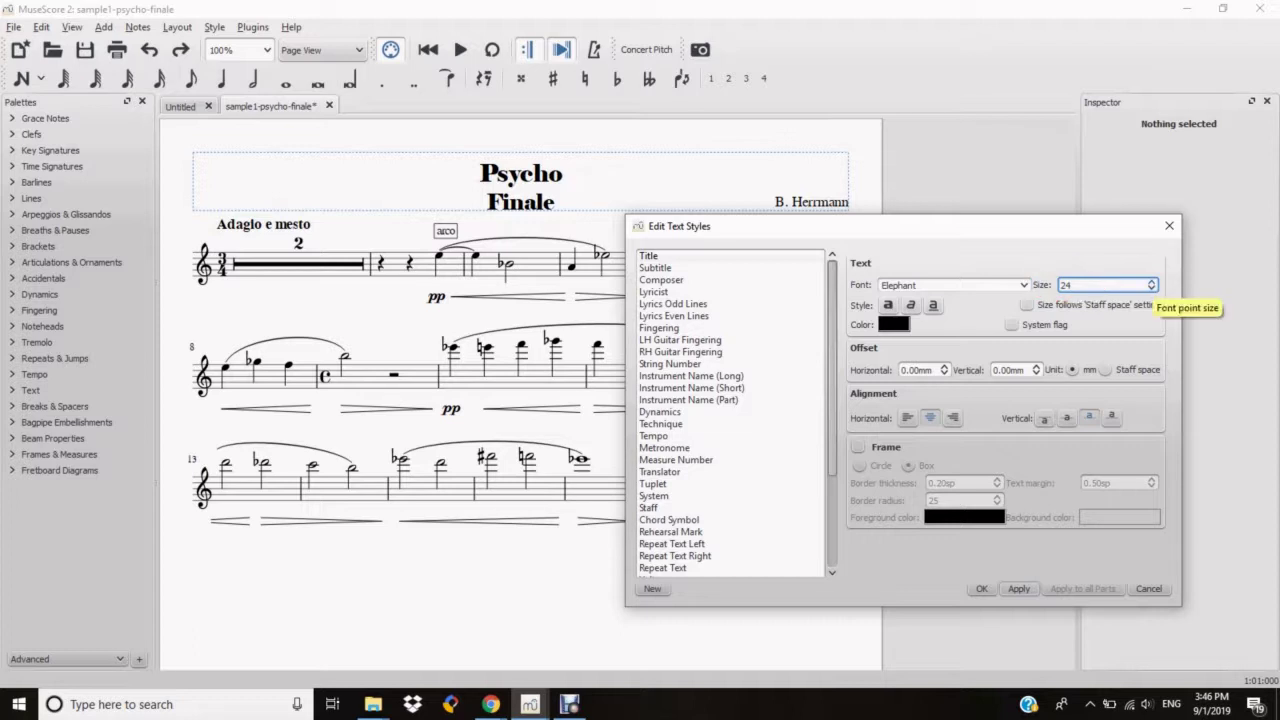
{"action": "left_click", "coordinate": [1152, 281]}
{"action": "type", "text": "34"}
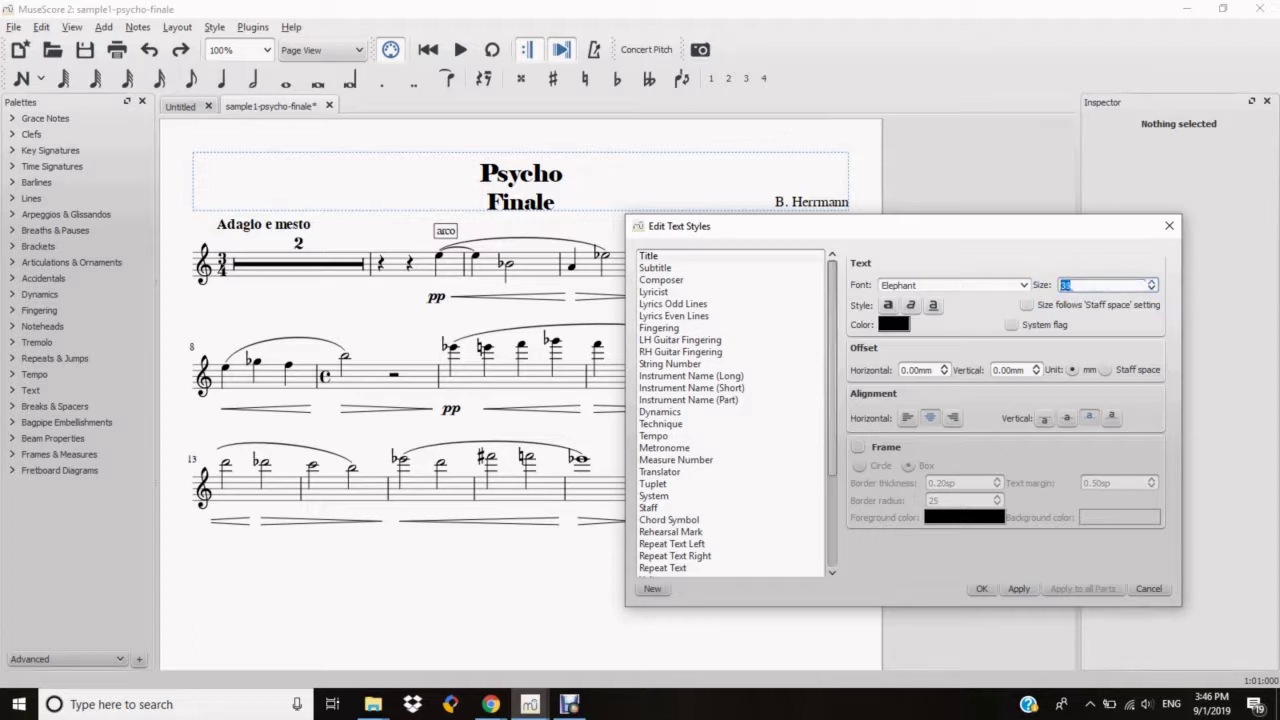
{"action": "left_click", "coordinate": [1018, 588]}
{"action": "left_click", "coordinate": [1151, 281]}
{"action": "left_click", "coordinate": [1152, 281]}
{"action": "left_click", "coordinate": [1152, 281]}
{"action": "left_click", "coordinate": [1018, 588]}
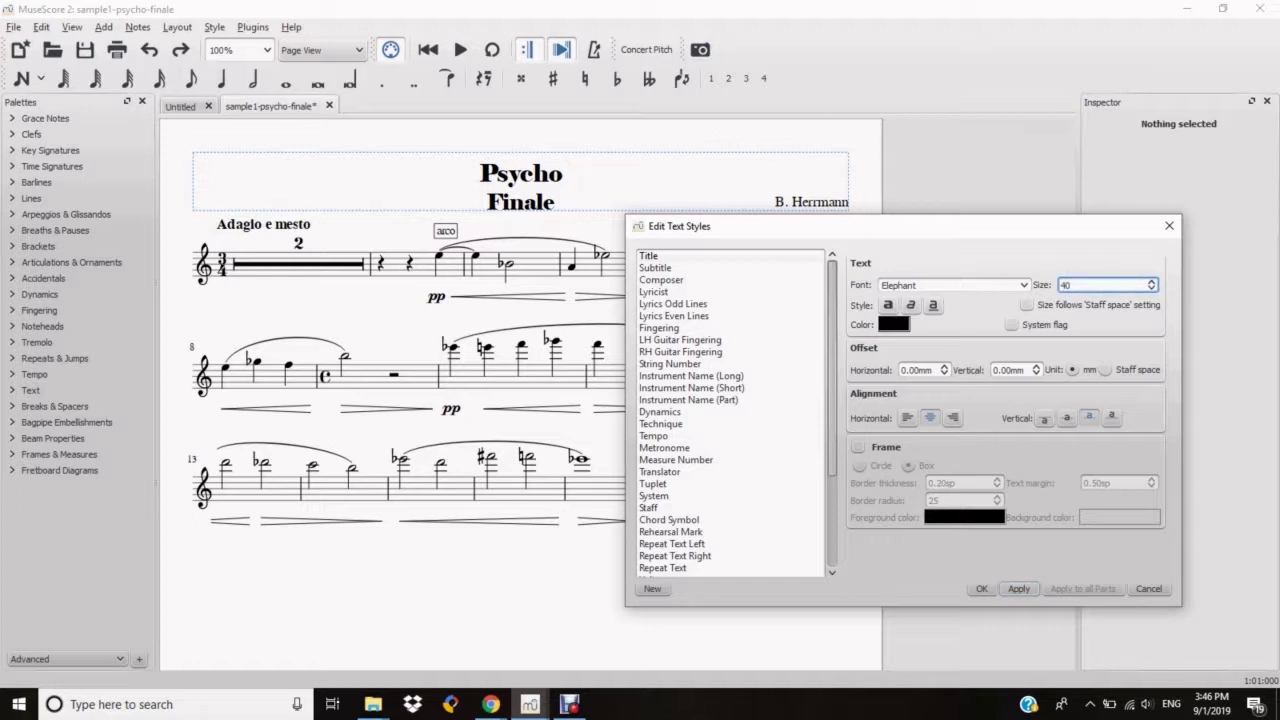
Step: Reduce the Title text style to size 27, apply it, and set a final size of 28
{"action": "scroll", "coordinate": [1107, 285], "scroll_direction": "down", "scroll_amount": 6}
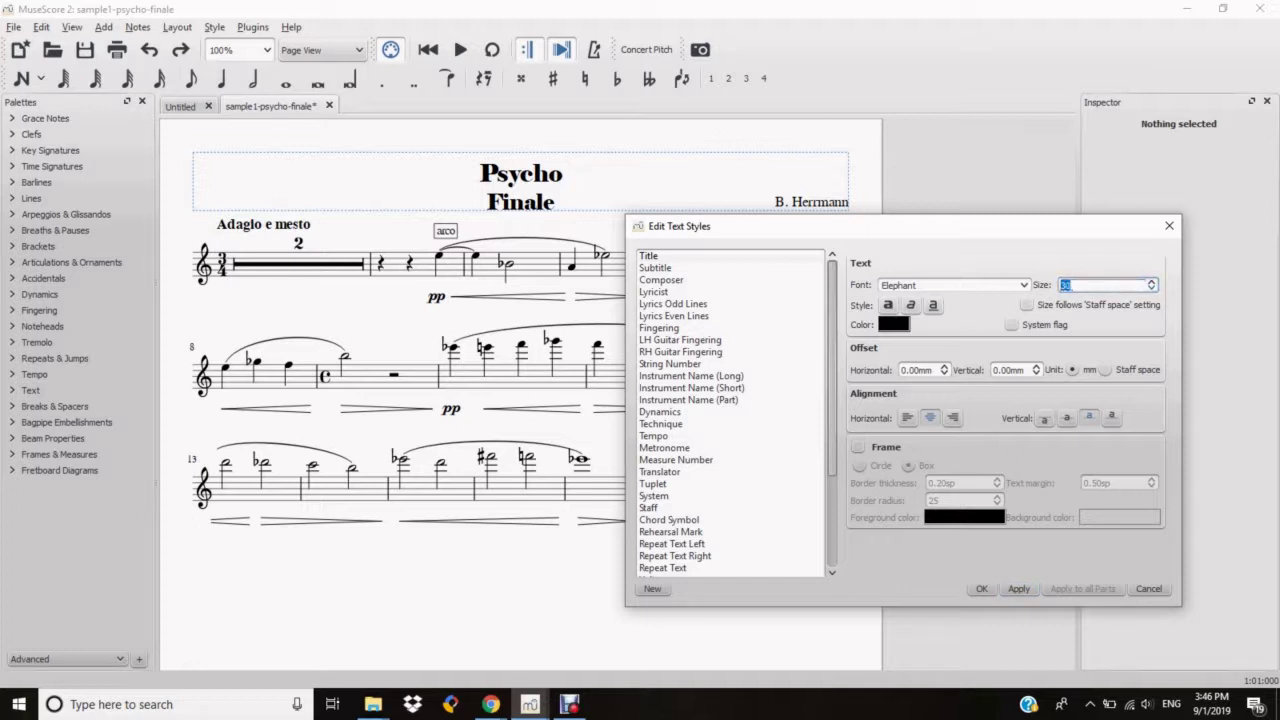
{"action": "scroll", "coordinate": [1105, 285], "scroll_direction": "down", "scroll_amount": 3}
{"action": "left_click", "coordinate": [1018, 589]}
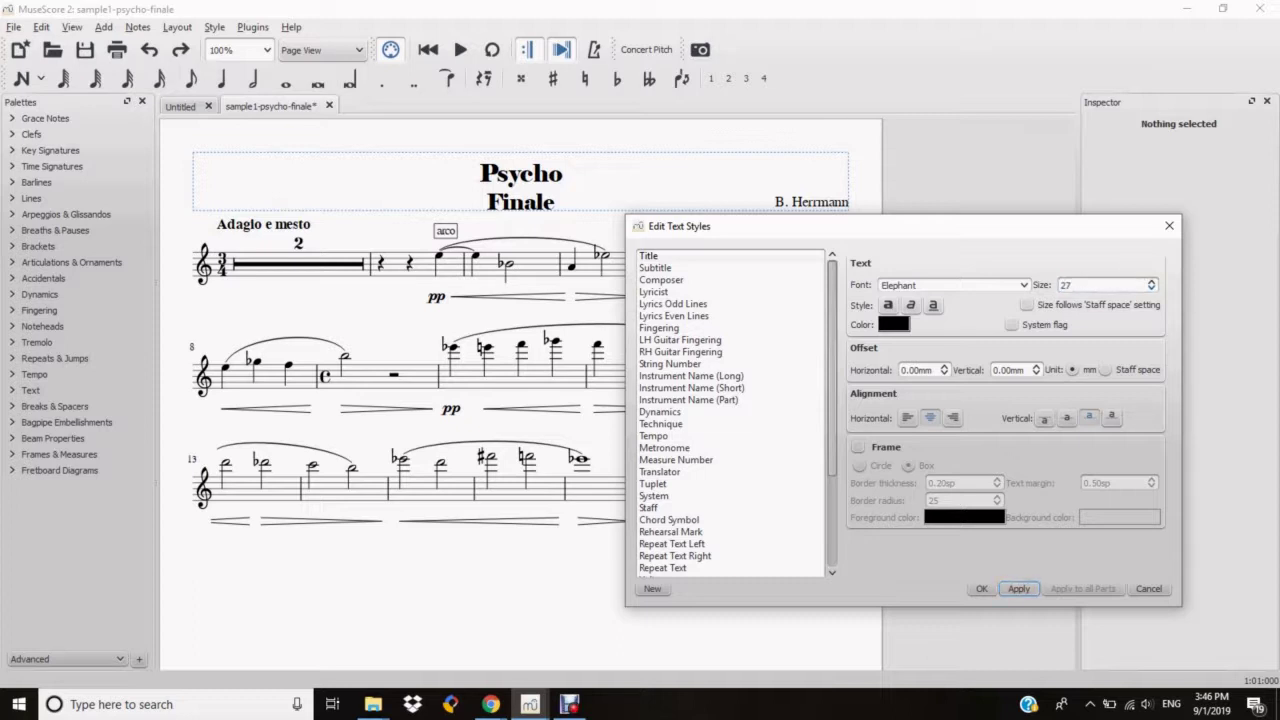
{"action": "left_click", "coordinate": [1151, 281]}
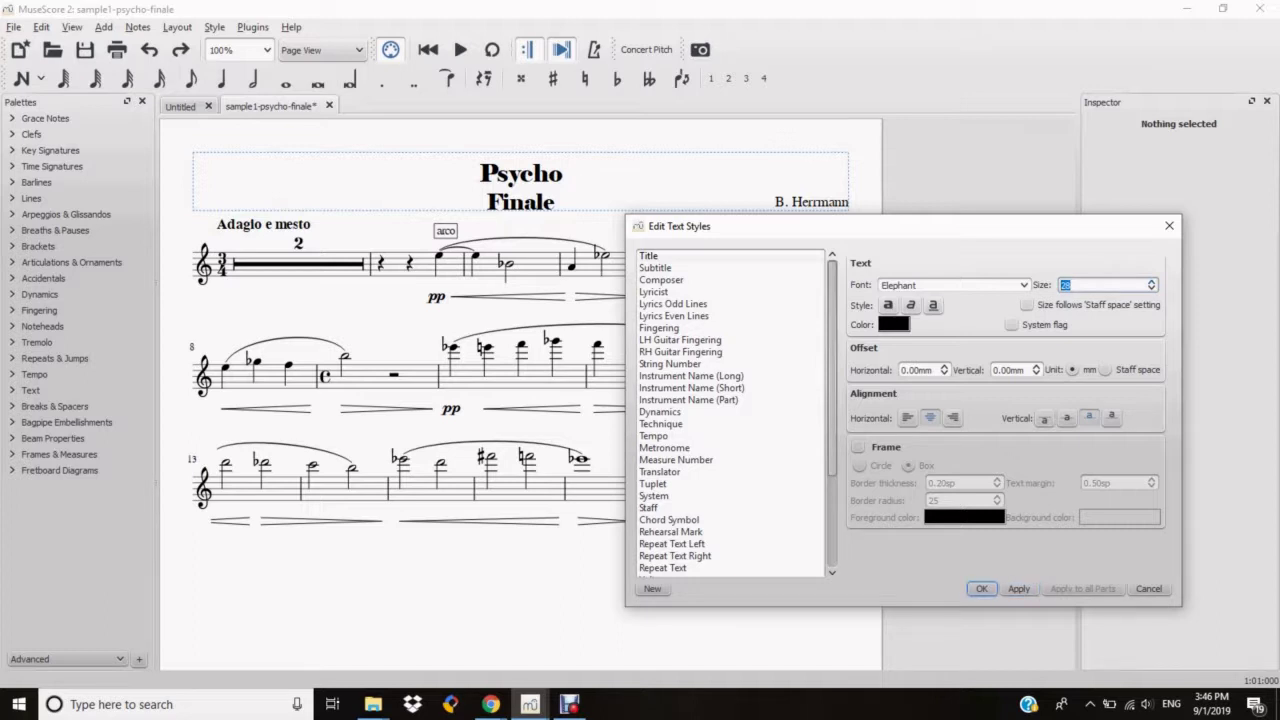
{"action": "left_click", "coordinate": [981, 589]}
{"action": "key", "text": "Return"}
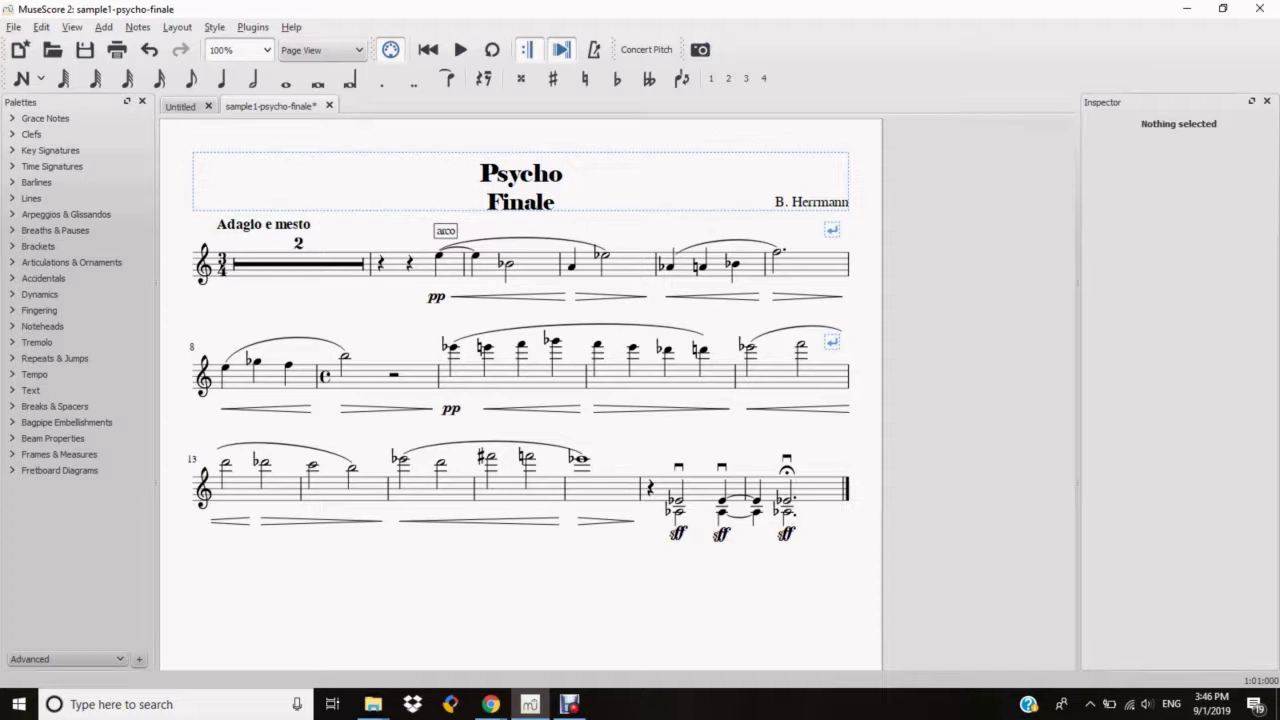
Step: Reset the "Psycho Finale" title text to its style
{"action": "double_click", "coordinate": [520, 173]}
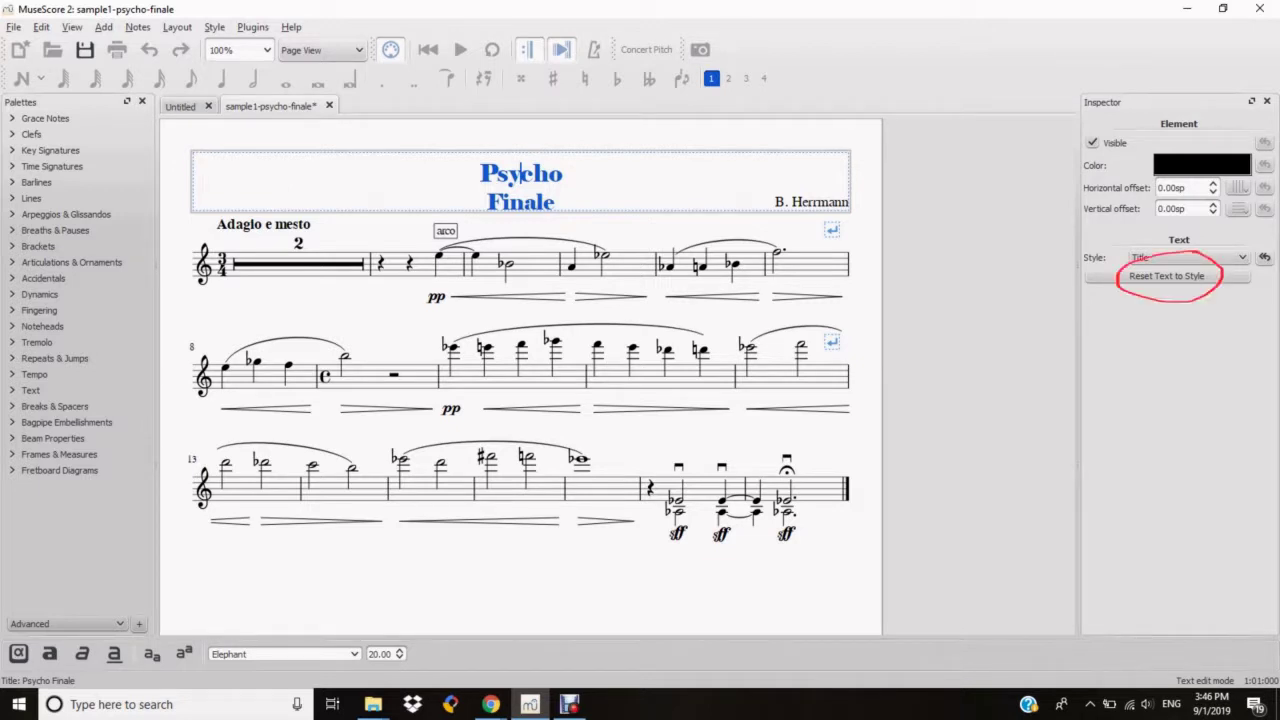
{"action": "key", "text": "Escape"}
{"action": "left_click", "coordinate": [1167, 276]}
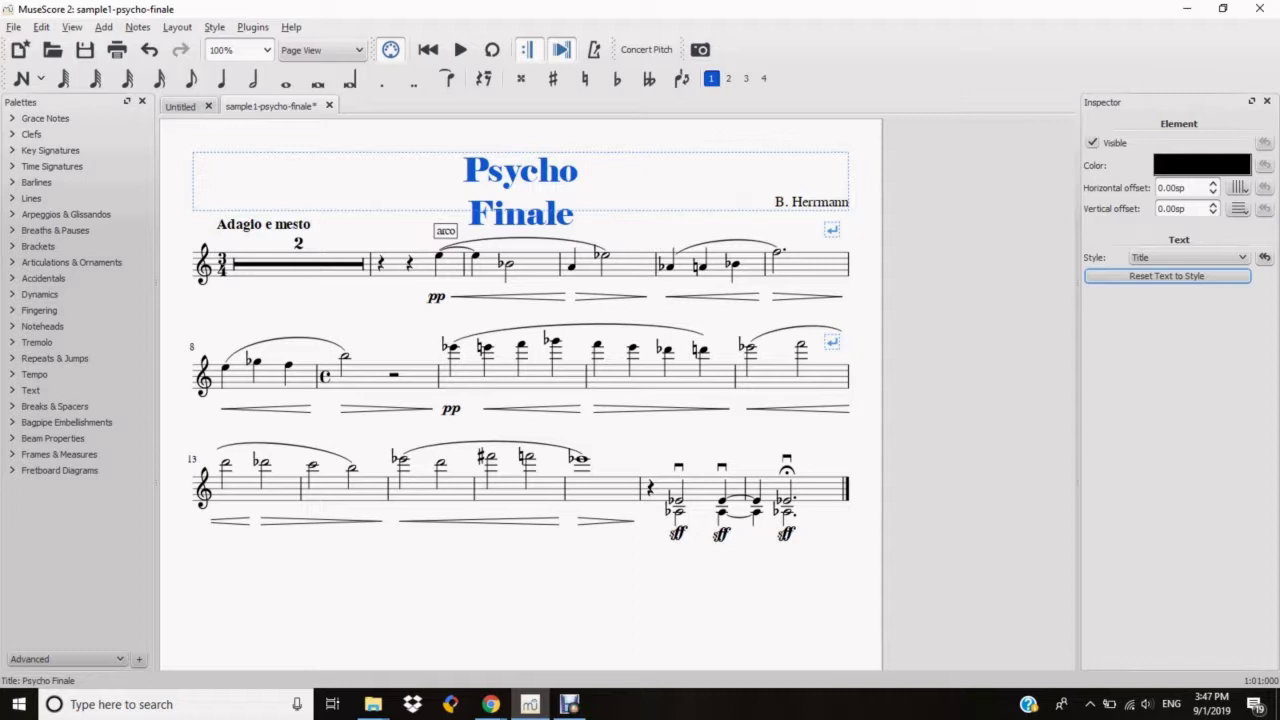
{"action": "key", "text": "alt+s"}
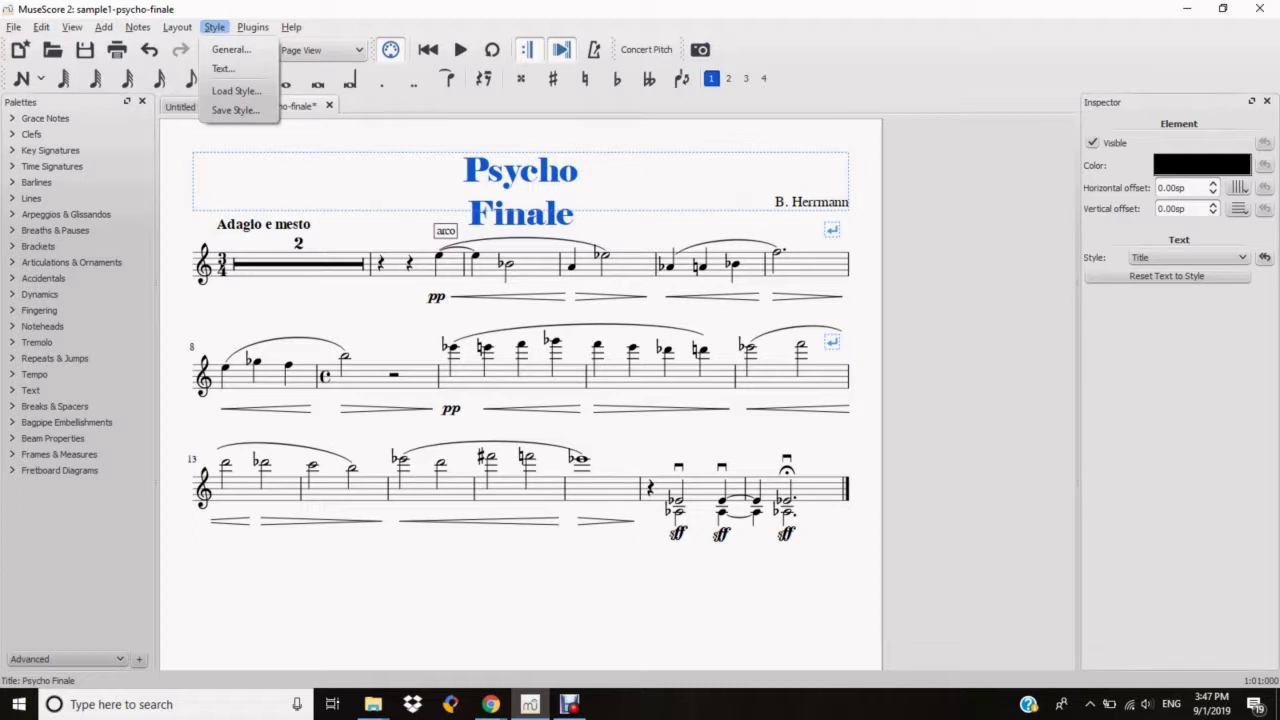
{"action": "key", "text": "Down"}
{"action": "key", "text": "Down"}
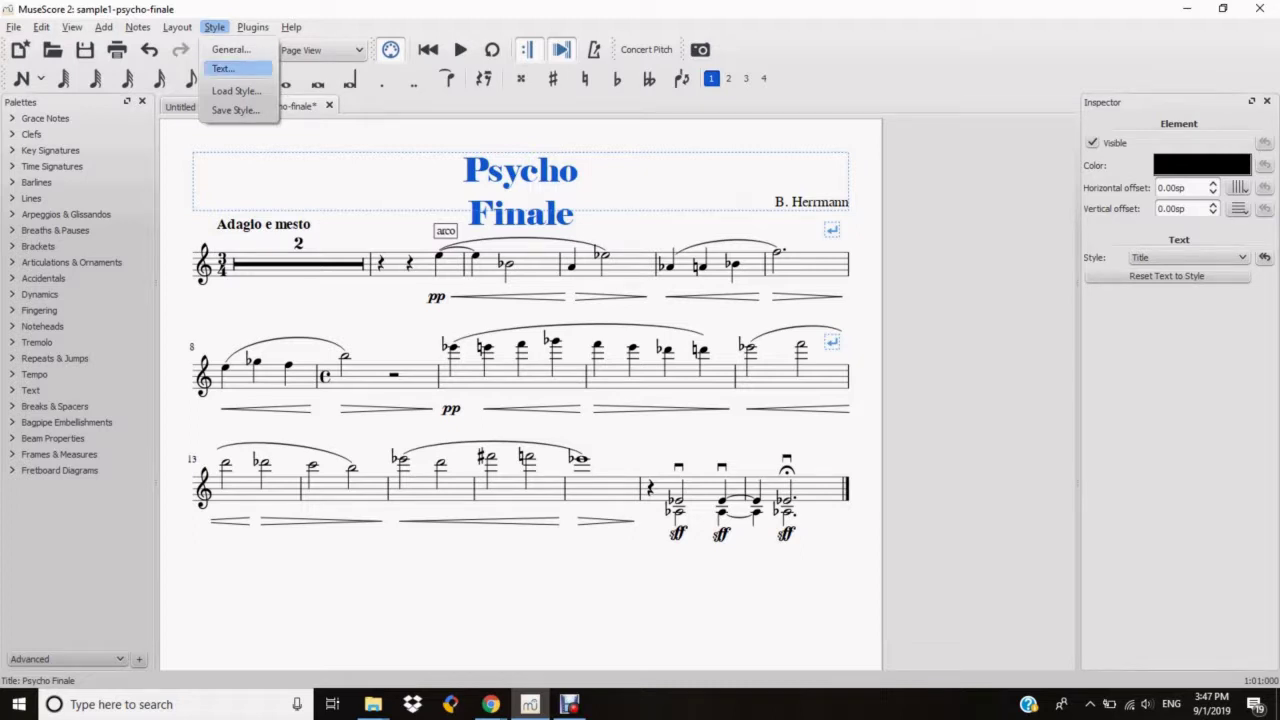
{"action": "key", "text": "Return"}
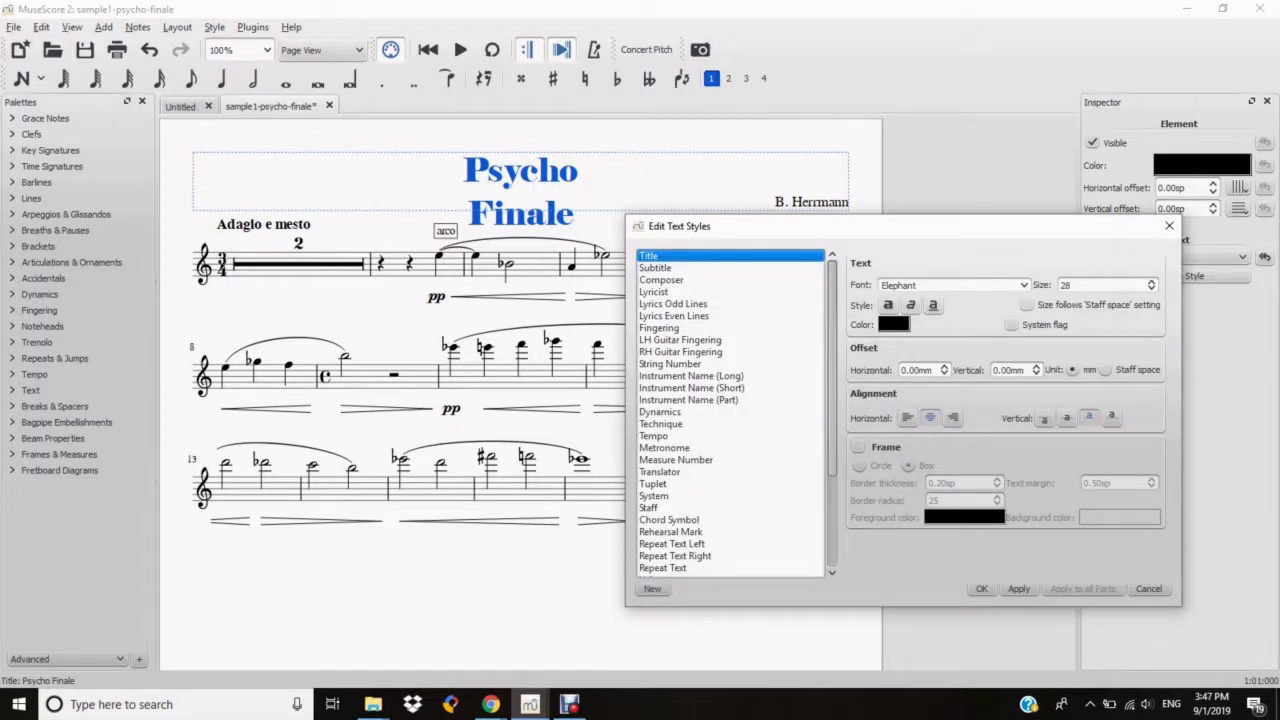
{"action": "left_click", "coordinate": [1169, 226]}
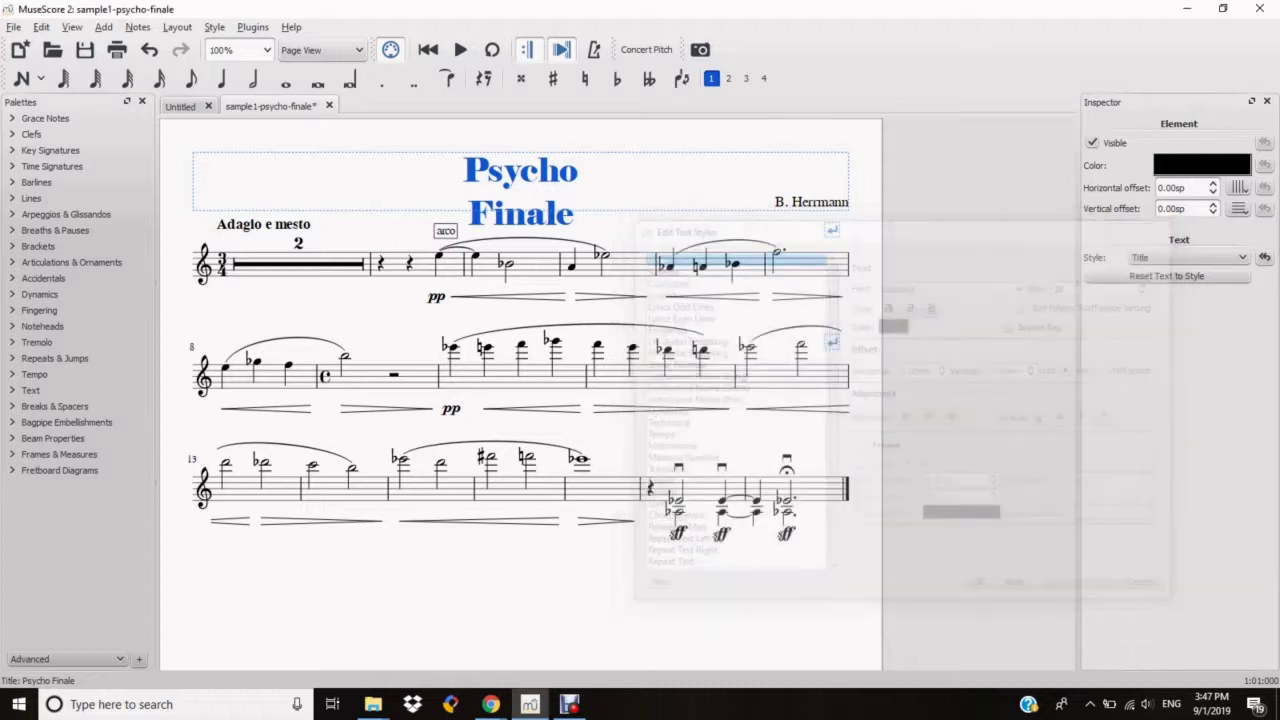
Step: Open the Save Style dialog for storing the score's style as a MuseScore style file
{"action": "key", "text": "alt+s"}
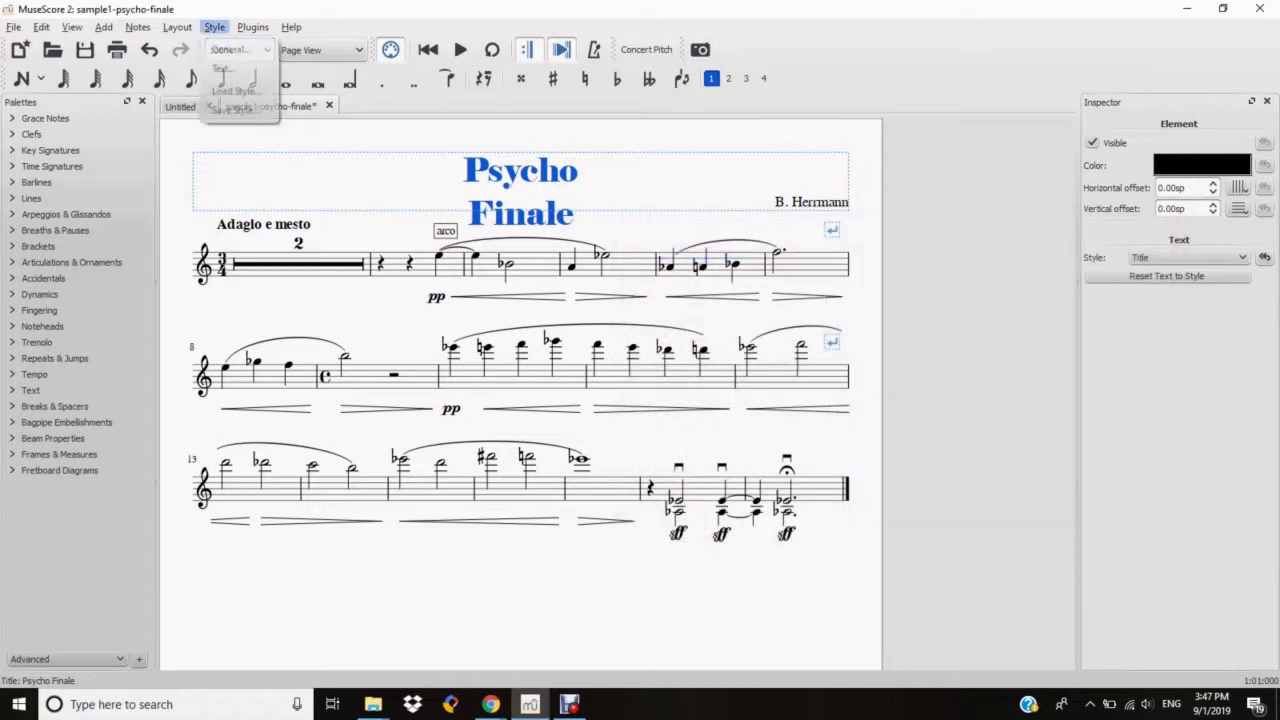
{"action": "key", "text": "Down"}
{"action": "key", "text": "Down"}
{"action": "key", "text": "Down"}
{"action": "key", "text": "Down"}
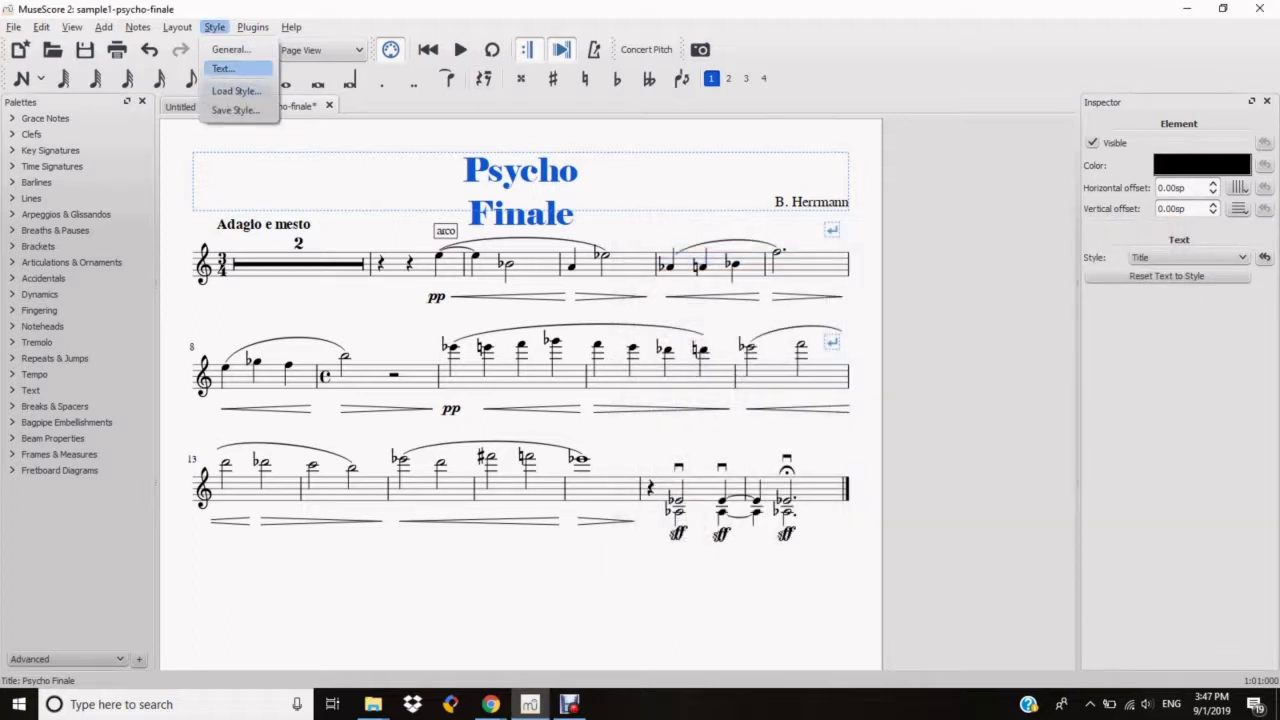
{"action": "key", "text": "Return"}
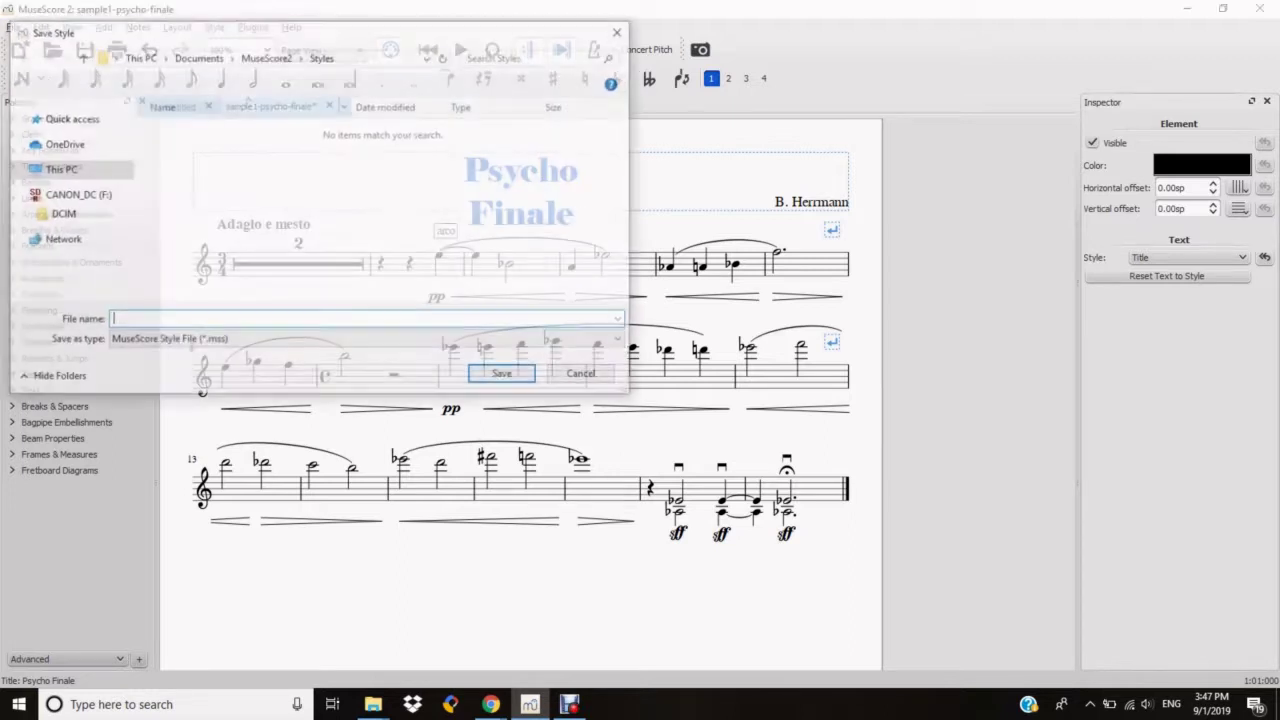
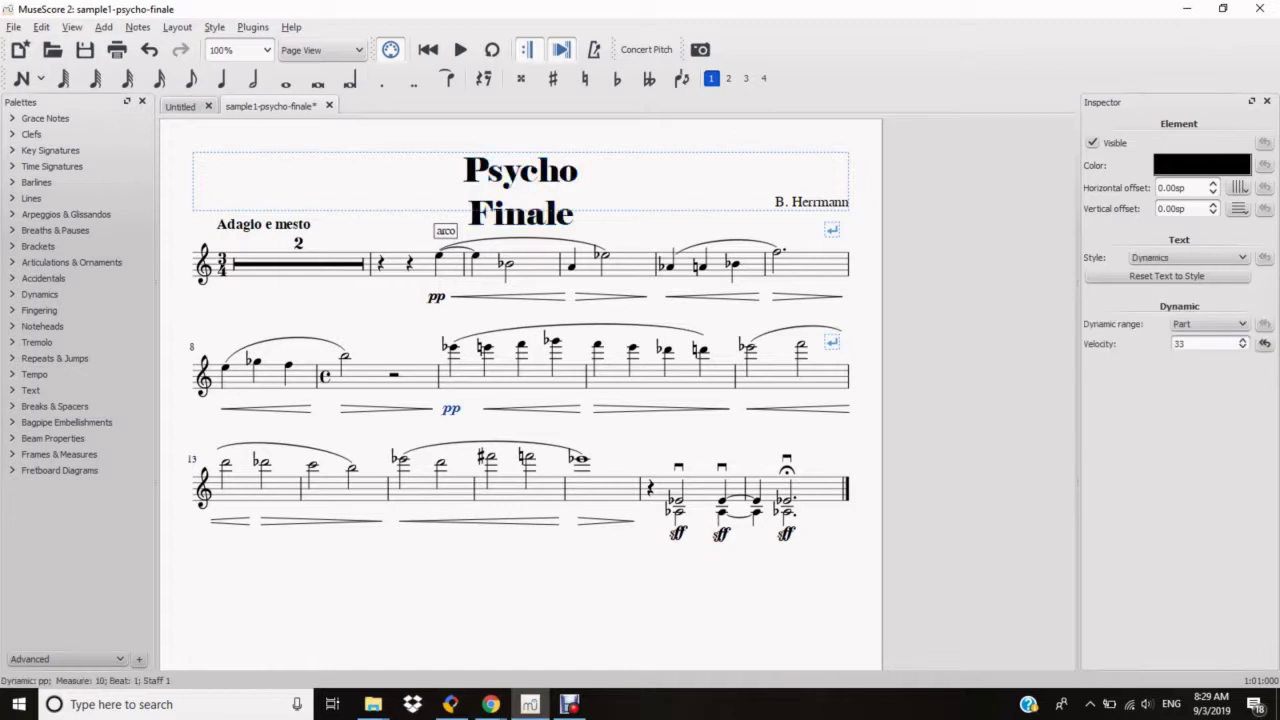
Step: In the text properties of the pp dynamic in measure 10, underline it, centre it vertically and give it a circle frame
{"action": "right_click", "coordinate": [453, 411]}
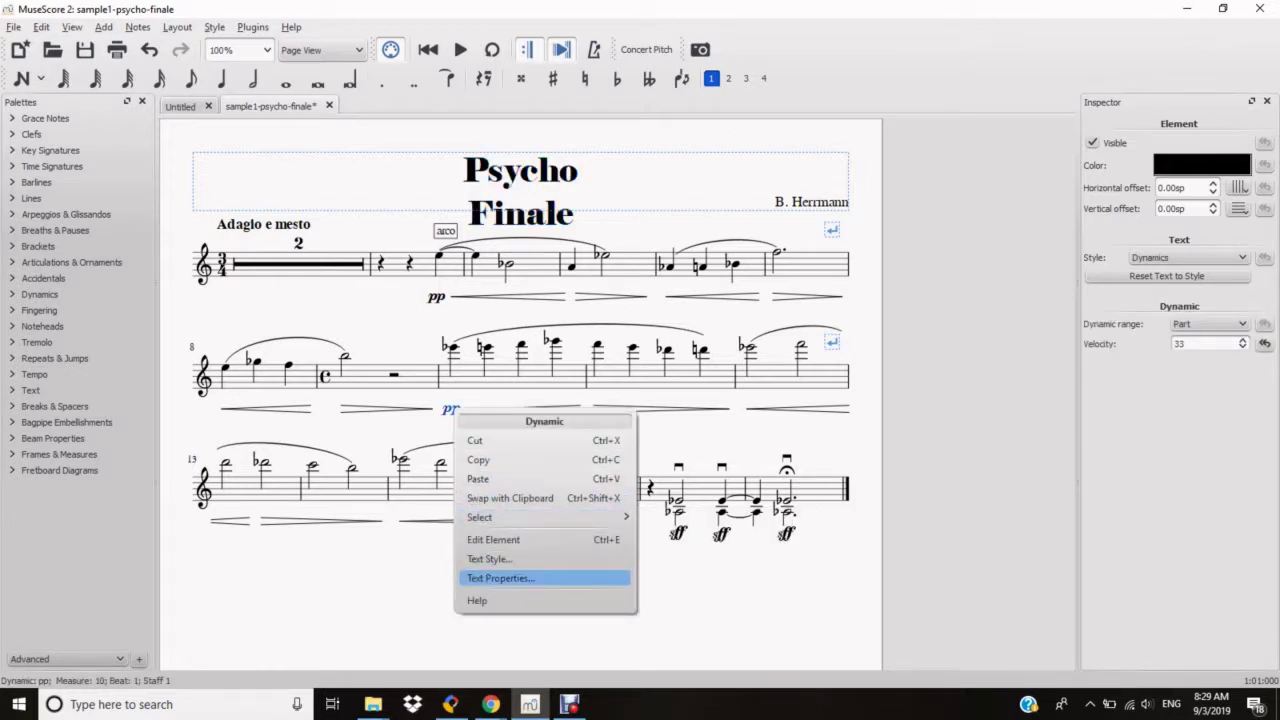
{"action": "left_click", "coordinate": [500, 578]}
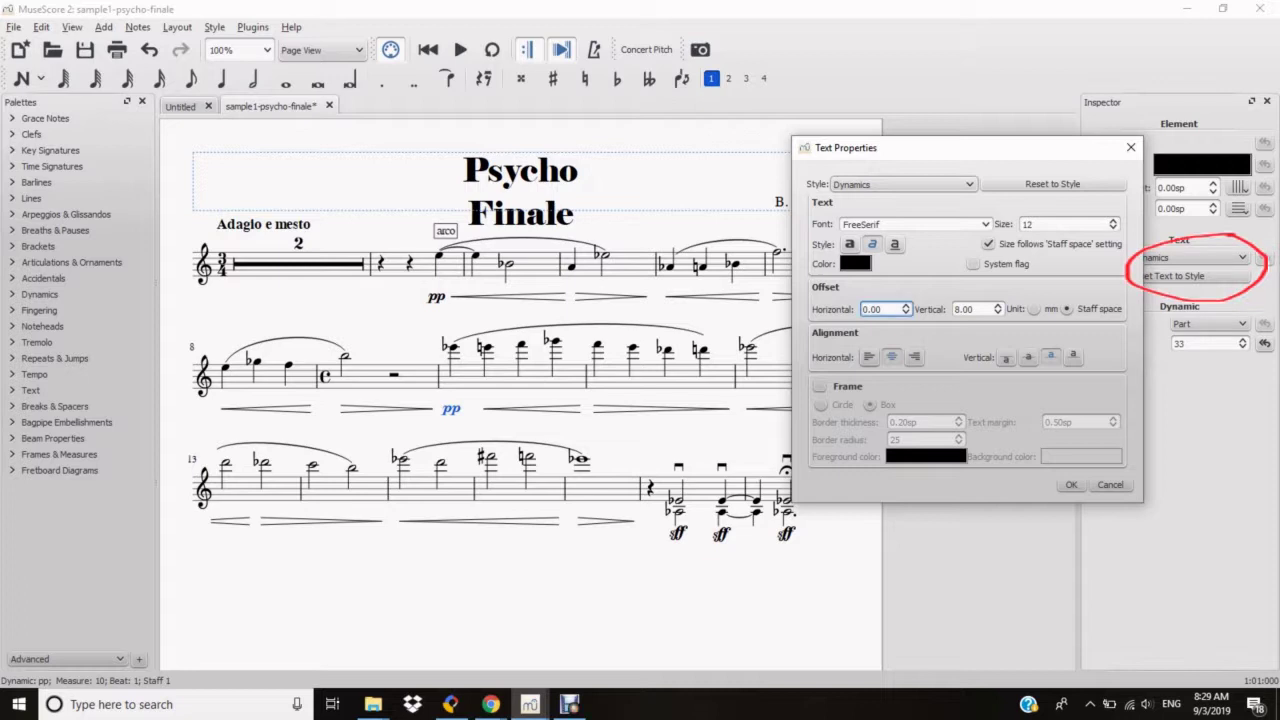
{"action": "left_click", "coordinate": [895, 244]}
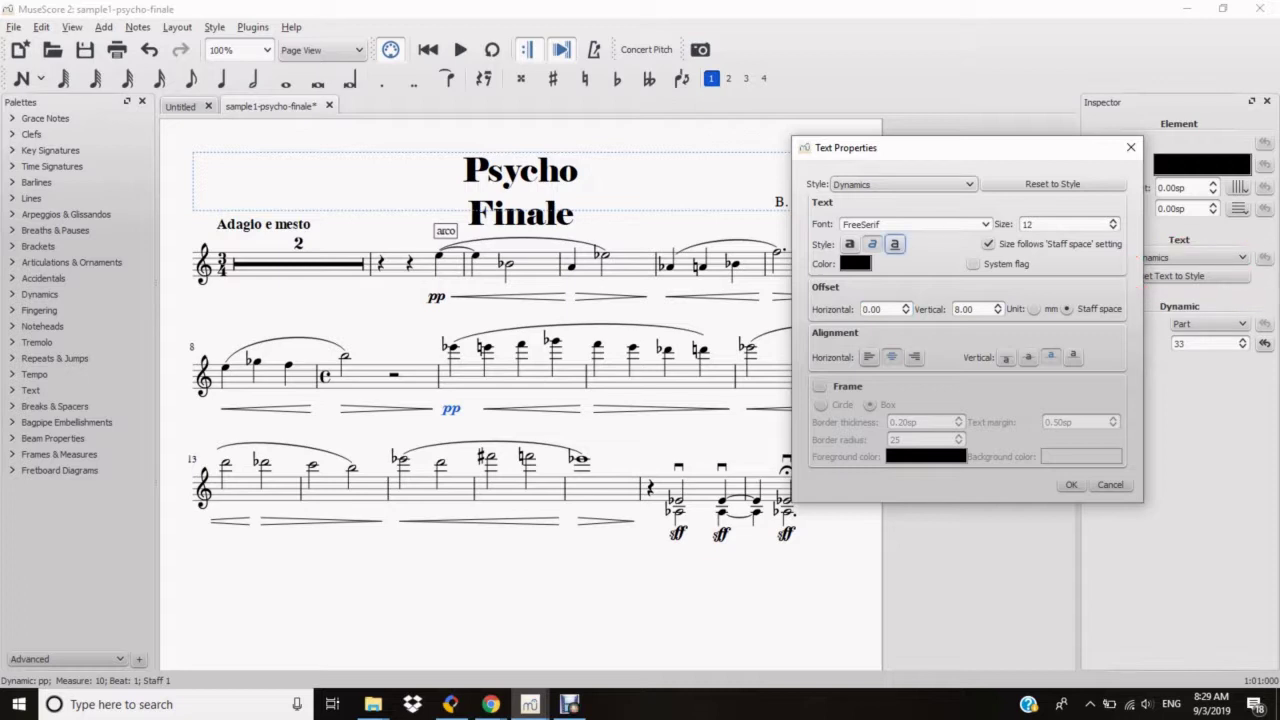
{"action": "left_click", "coordinate": [972, 309]}
{"action": "left_click", "coordinate": [1006, 357]}
{"action": "left_click", "coordinate": [820, 386]}
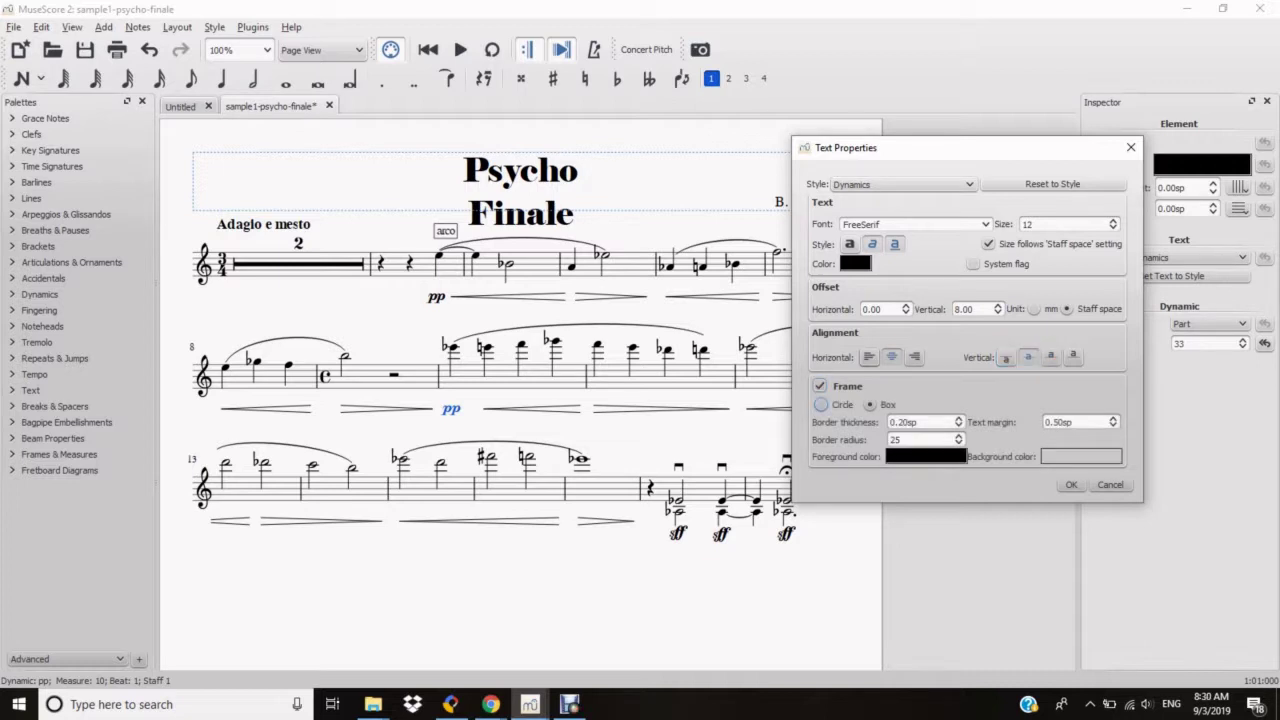
{"action": "left_click", "coordinate": [820, 404]}
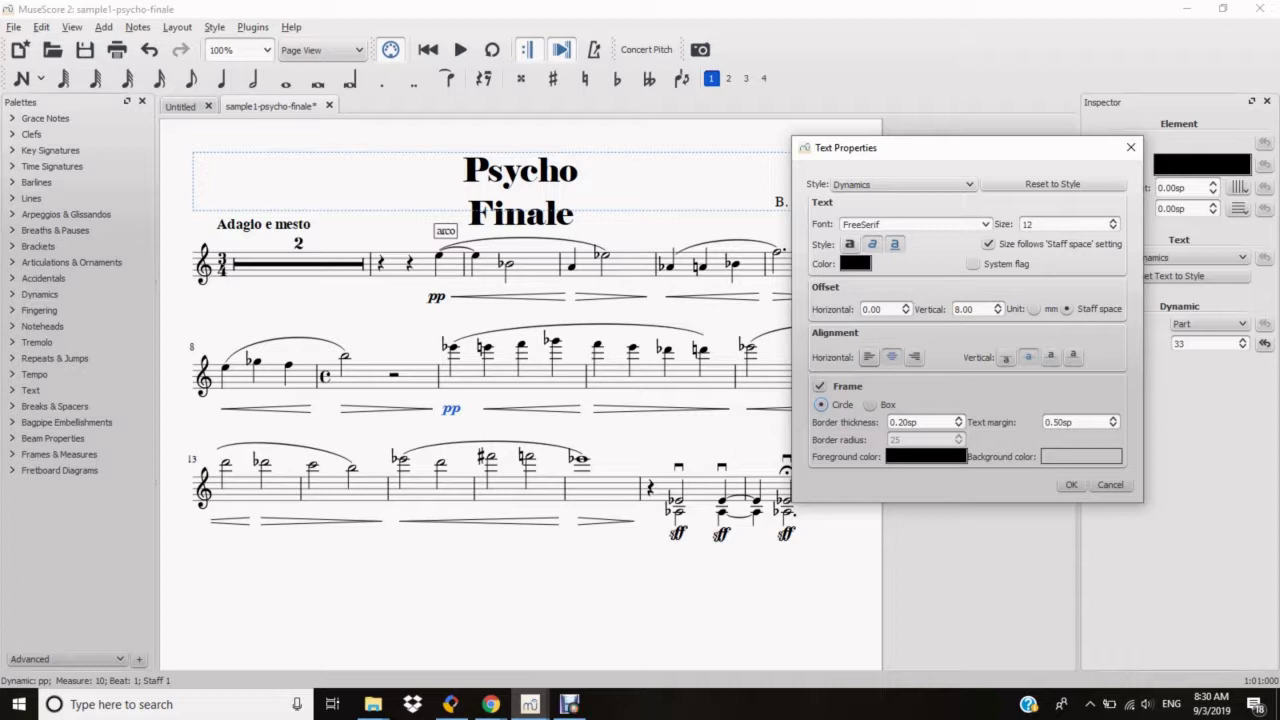
Step: Set the frame's foreground colour to red (#ff0000), accept the text properties and deselect the dynamic
{"action": "left_click", "coordinate": [925, 456]}
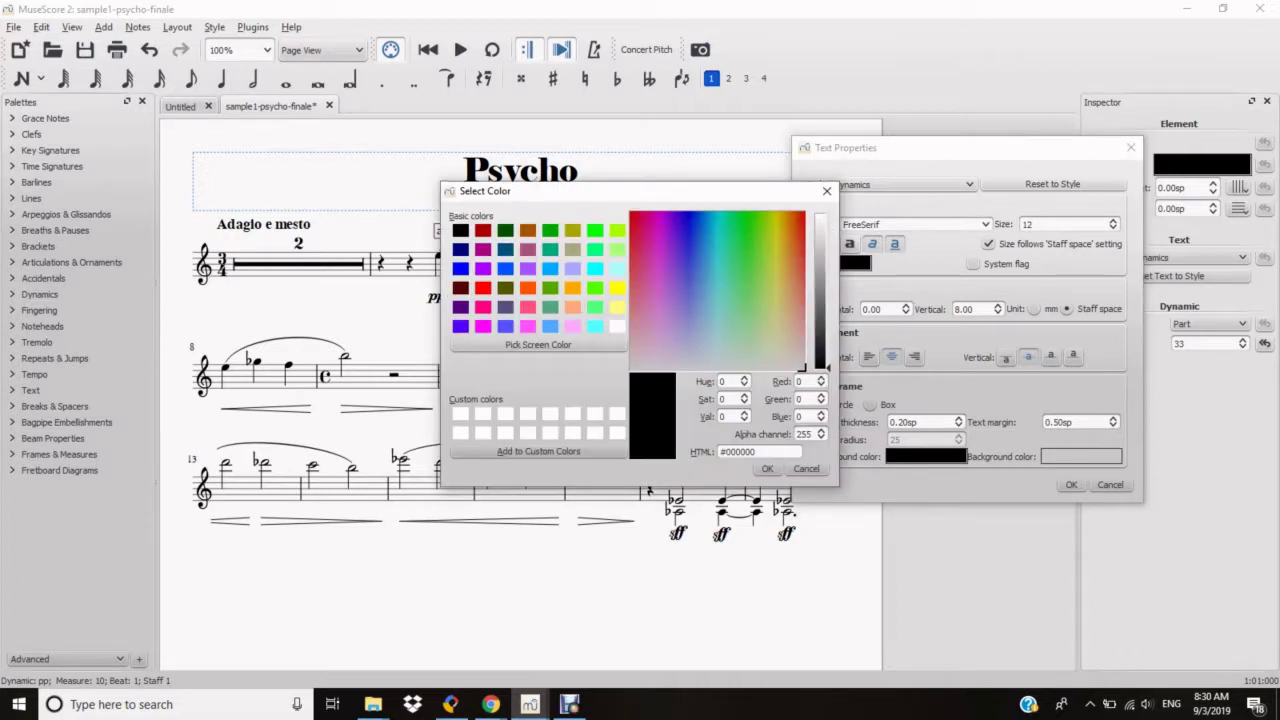
{"action": "left_click", "coordinate": [483, 287]}
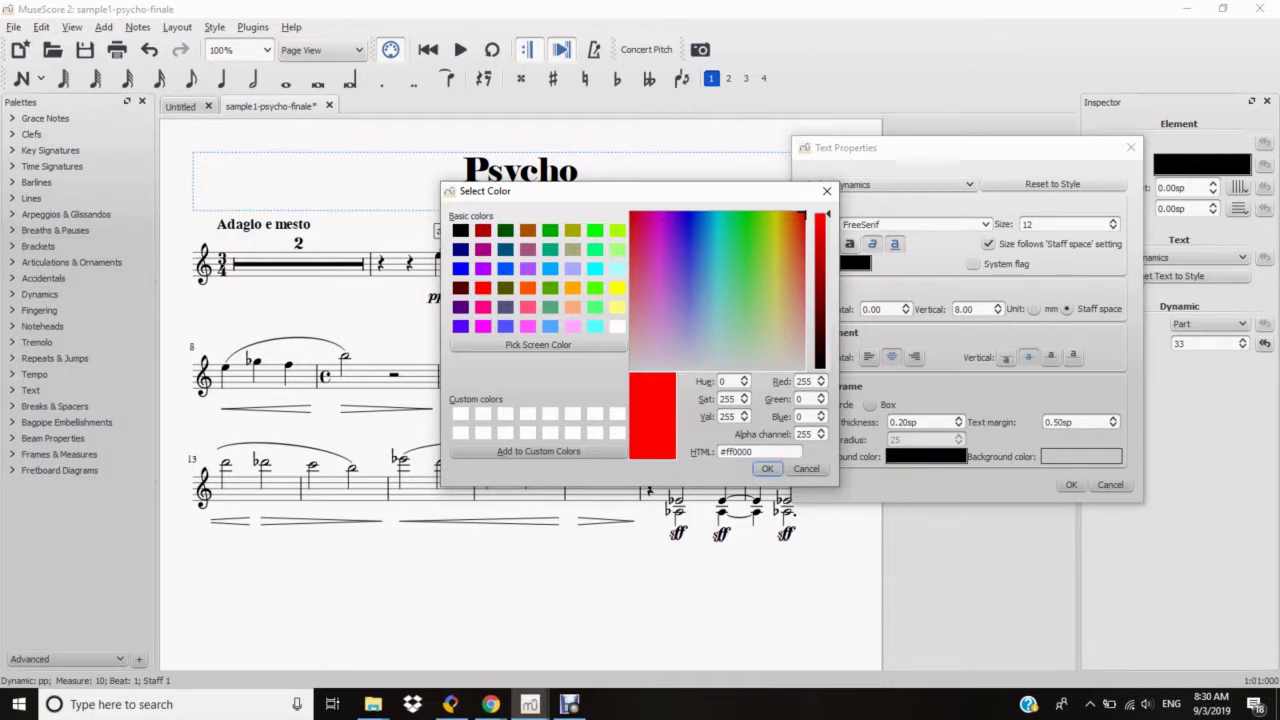
{"action": "left_click", "coordinate": [767, 469]}
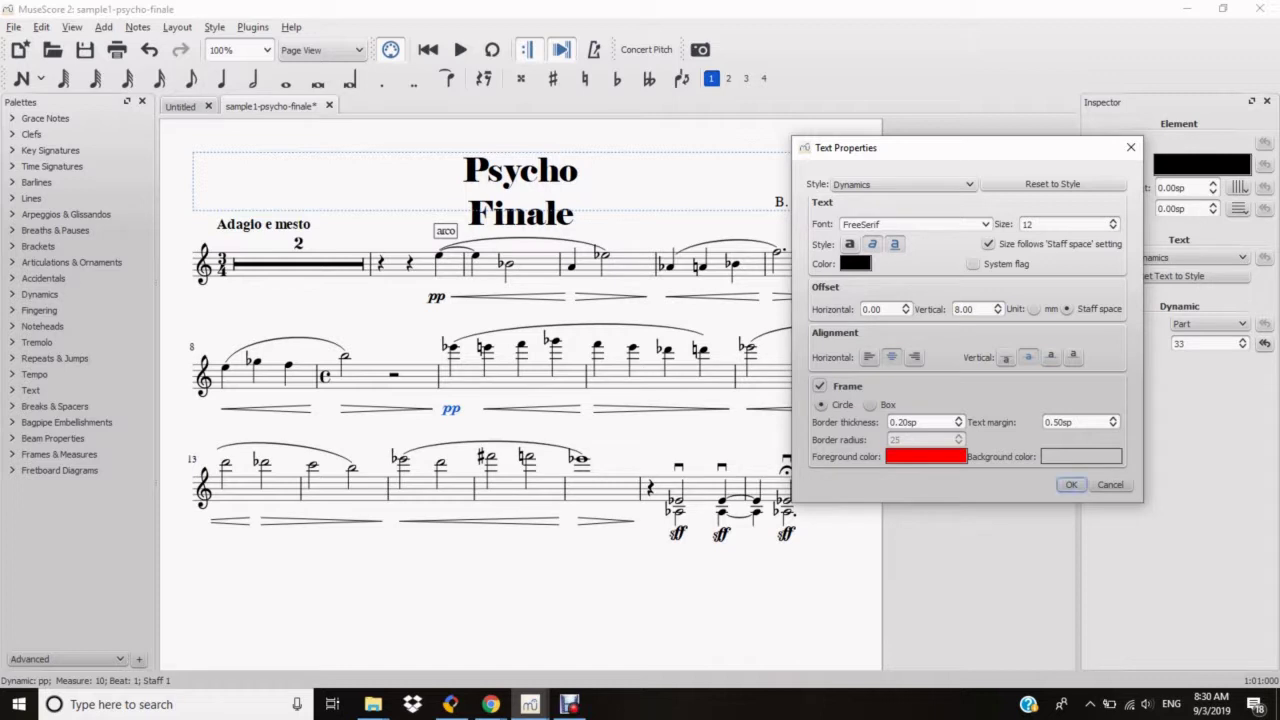
{"action": "left_click", "coordinate": [1070, 484]}
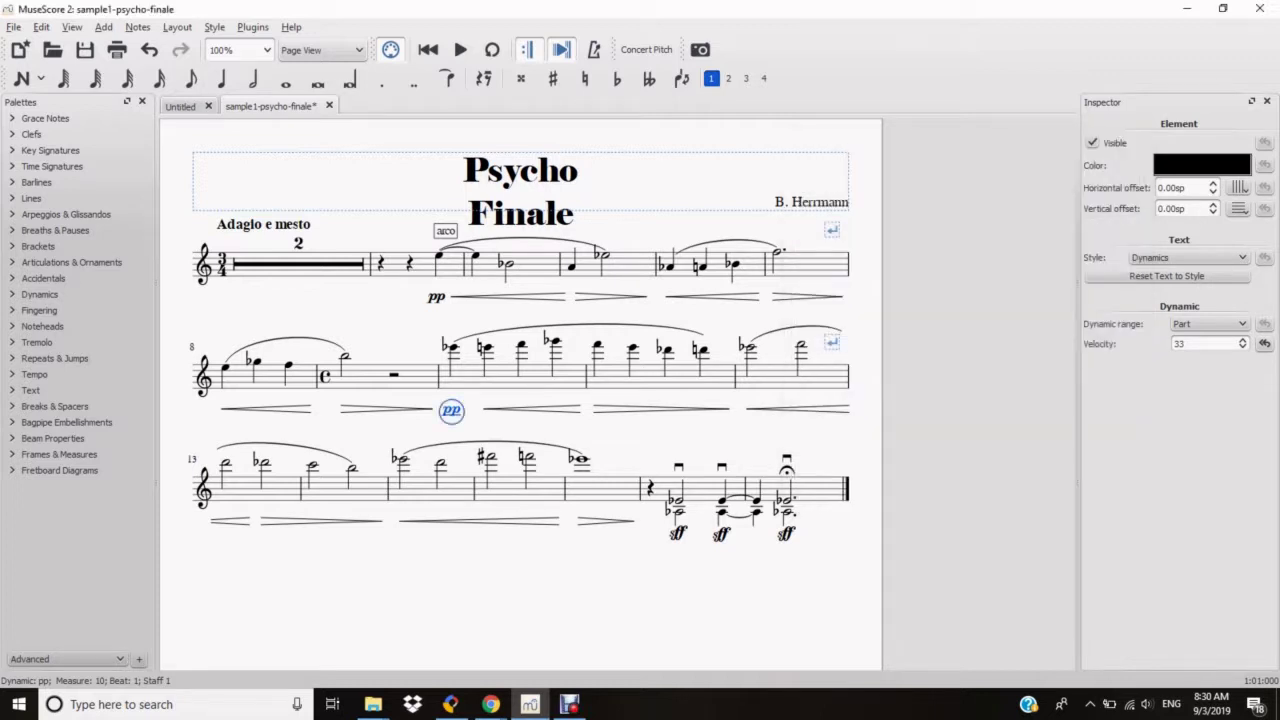
{"action": "key", "text": "Escape"}
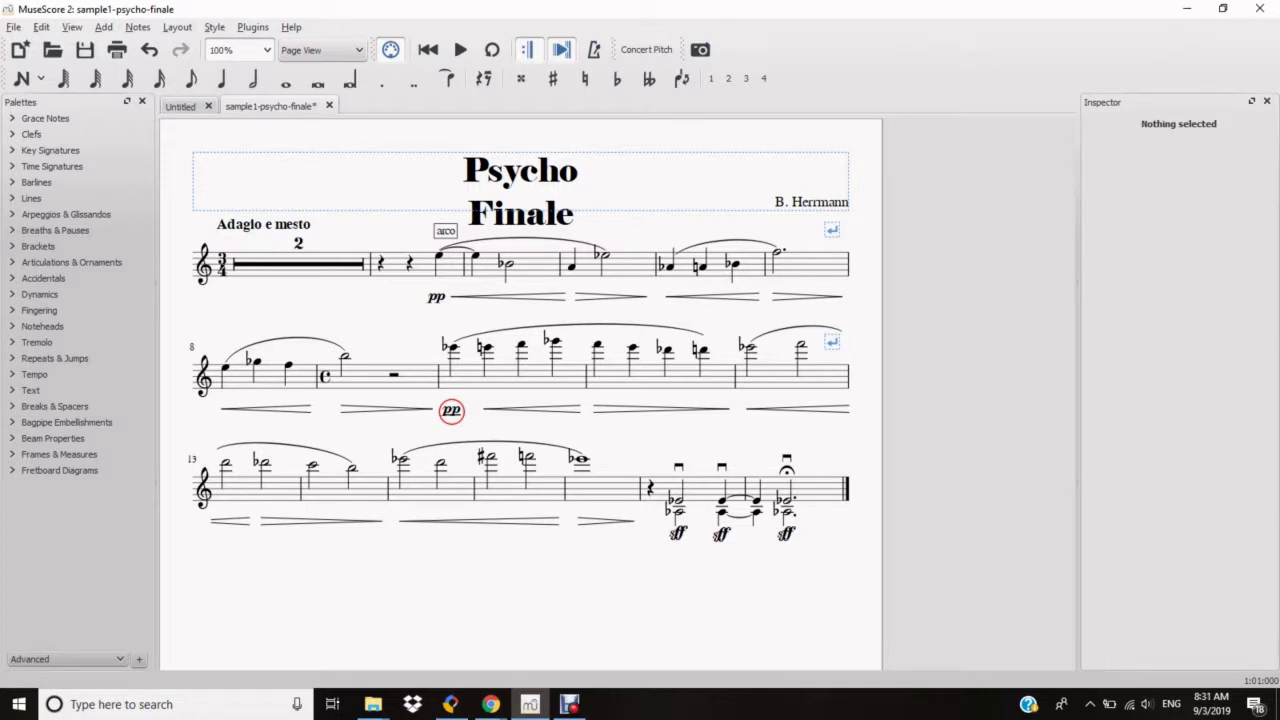
Step: Reset the circled pp dynamic in measure 10 to its text style
{"action": "left_click", "coordinate": [451, 410]}
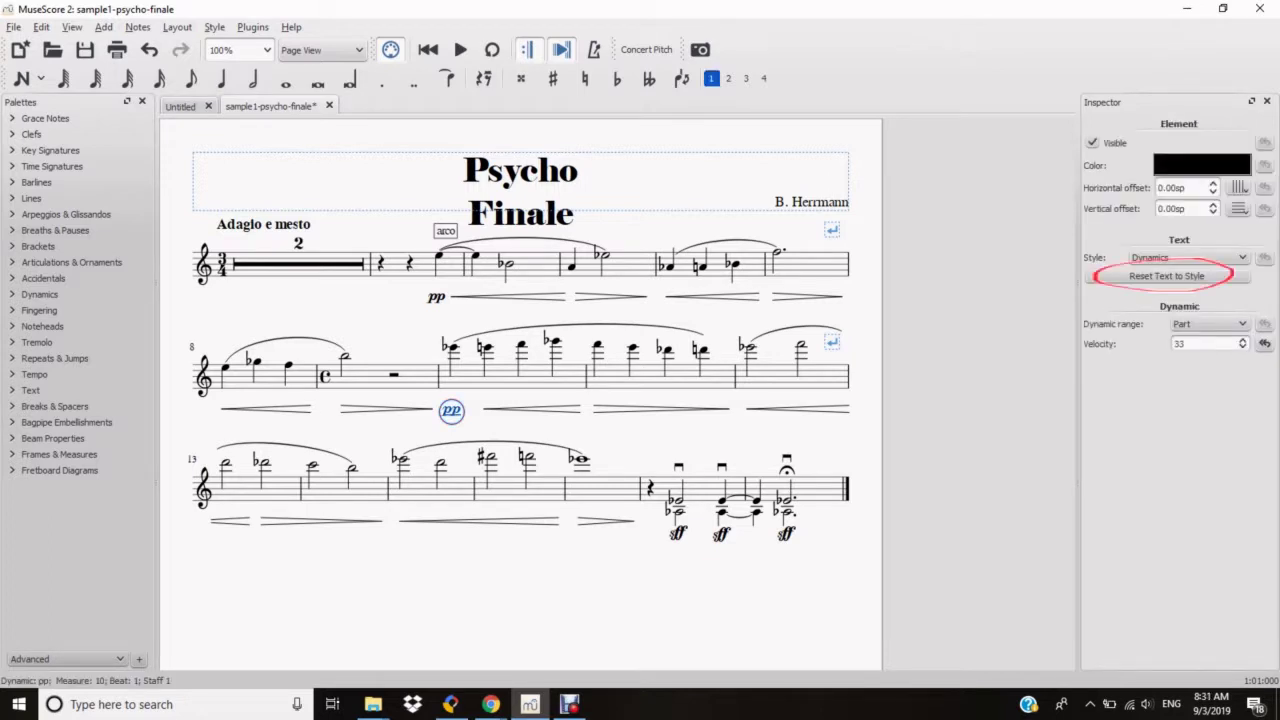
{"action": "left_click", "coordinate": [1166, 276]}
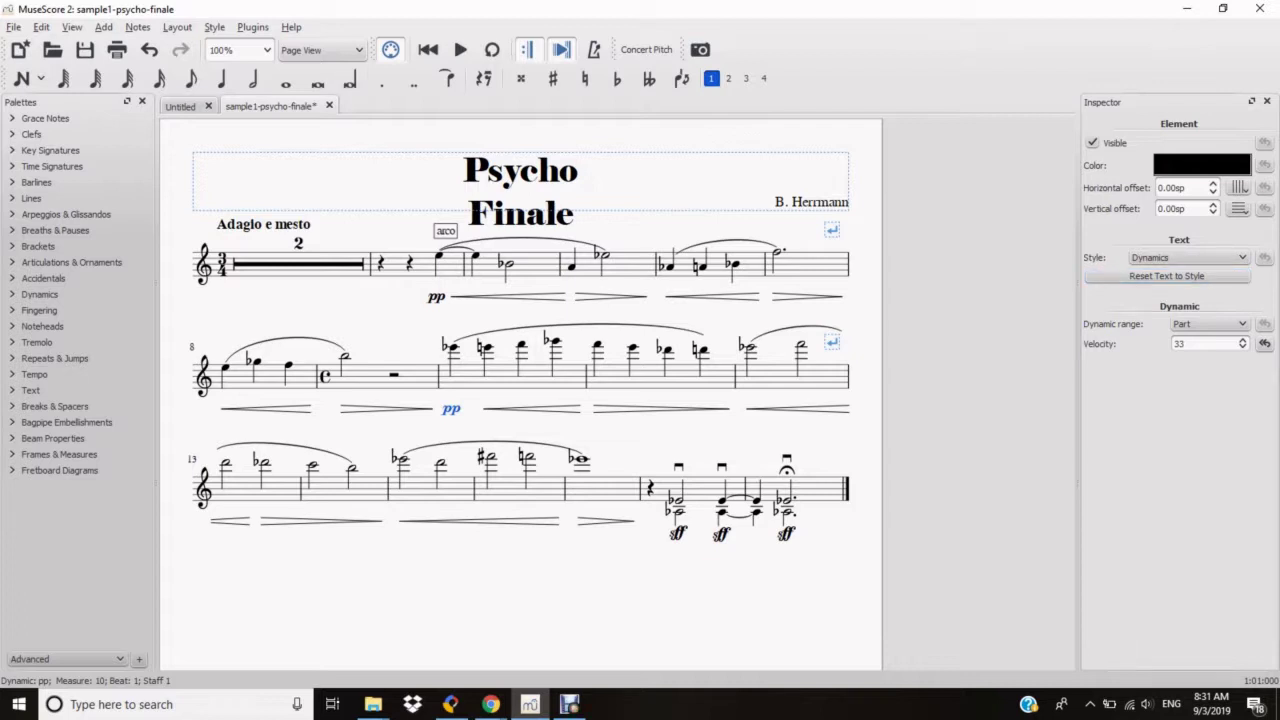
Step: Set the size of the Dynamics text style to 14 and apply it to all dynamics in the score
{"action": "right_click", "coordinate": [451, 411]}
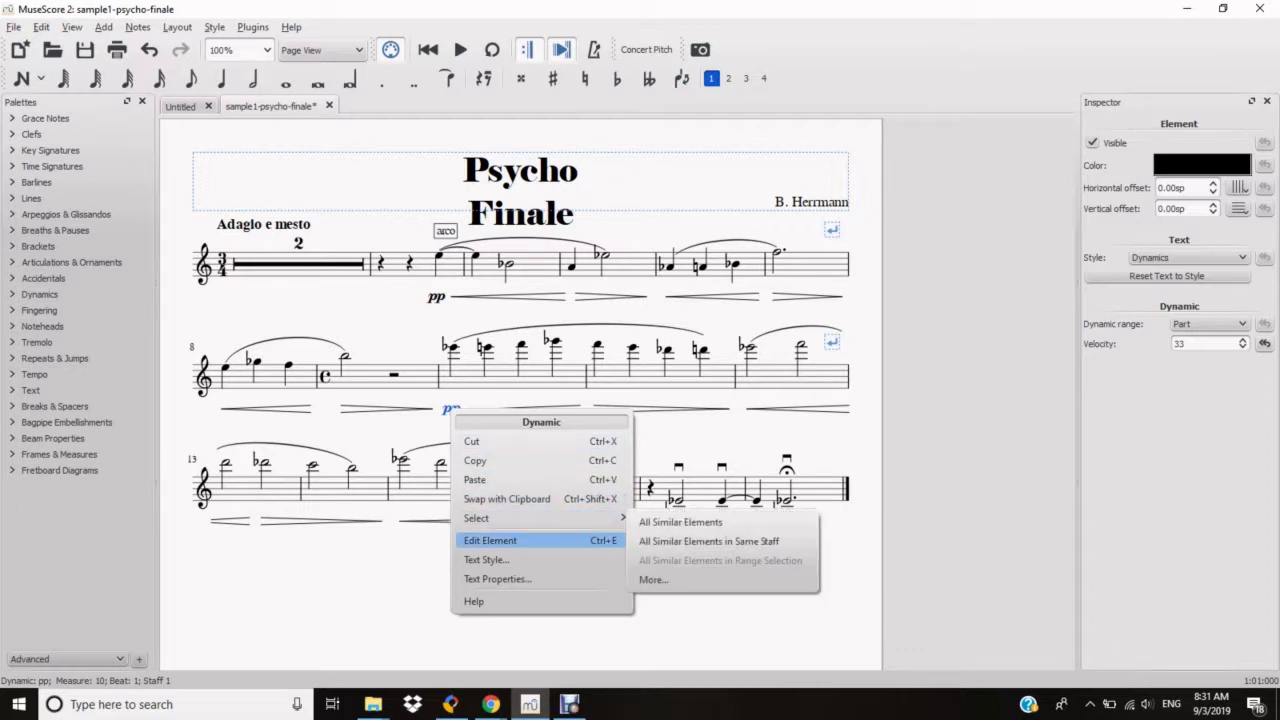
{"action": "left_click", "coordinate": [486, 559]}
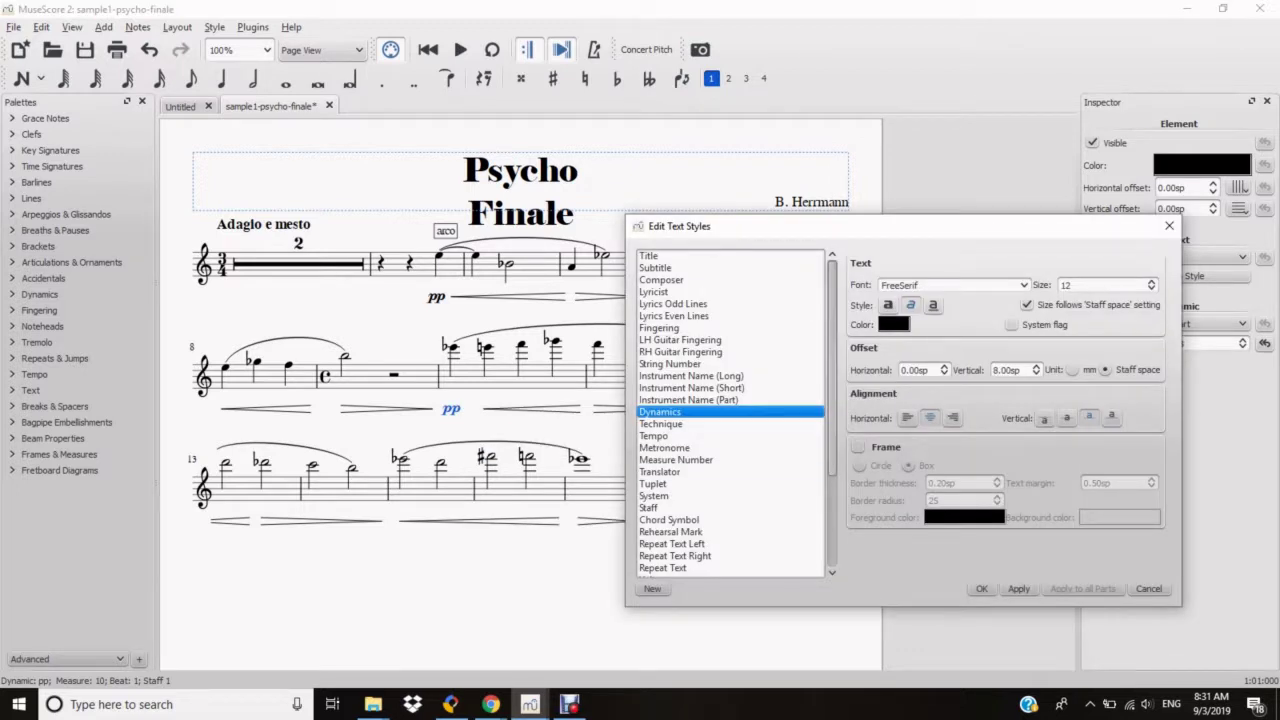
{"action": "left_click", "coordinate": [1100, 285]}
{"action": "left_click", "coordinate": [1151, 281]}
{"action": "left_click", "coordinate": [1151, 281]}
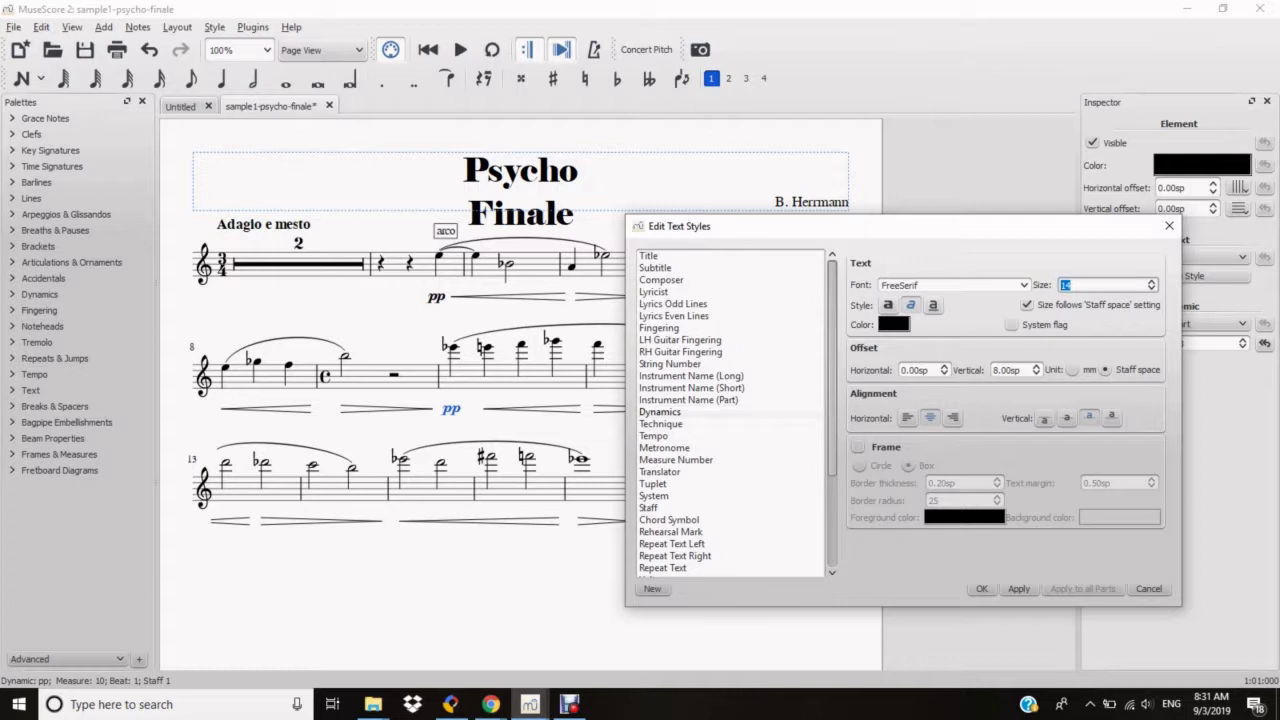
{"action": "left_click", "coordinate": [1018, 588]}
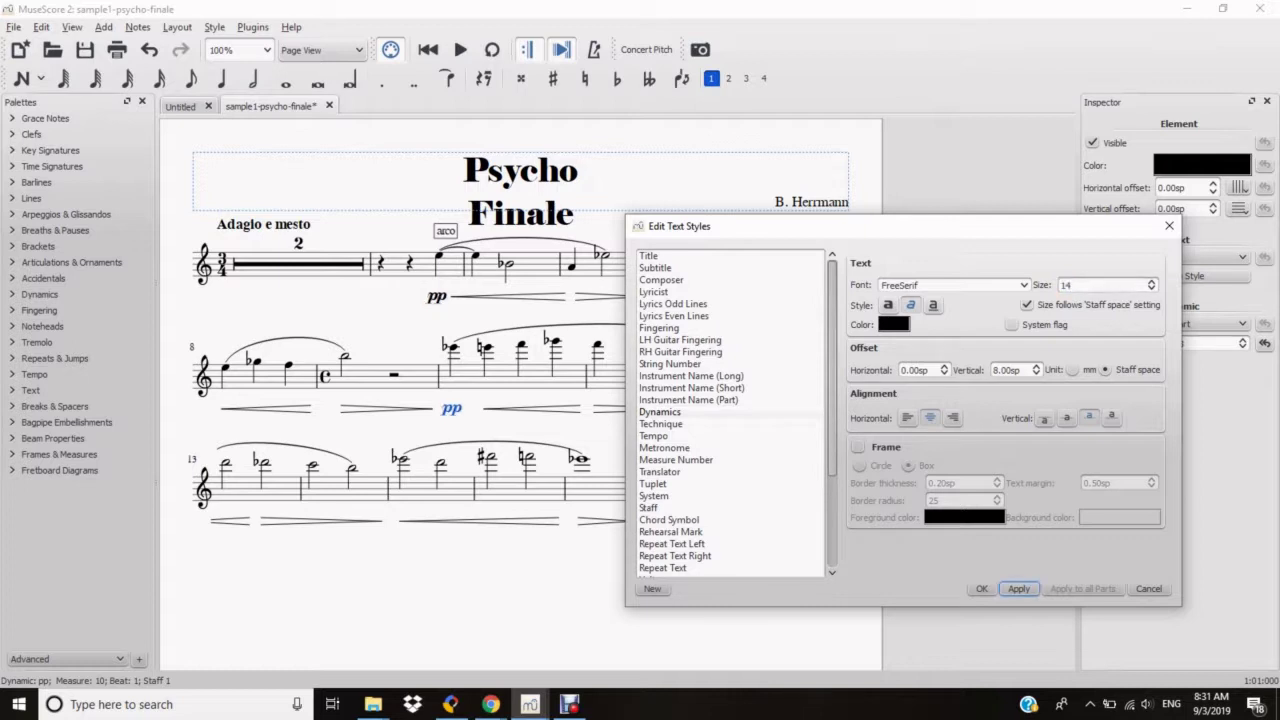
{"action": "left_click", "coordinate": [981, 588]}
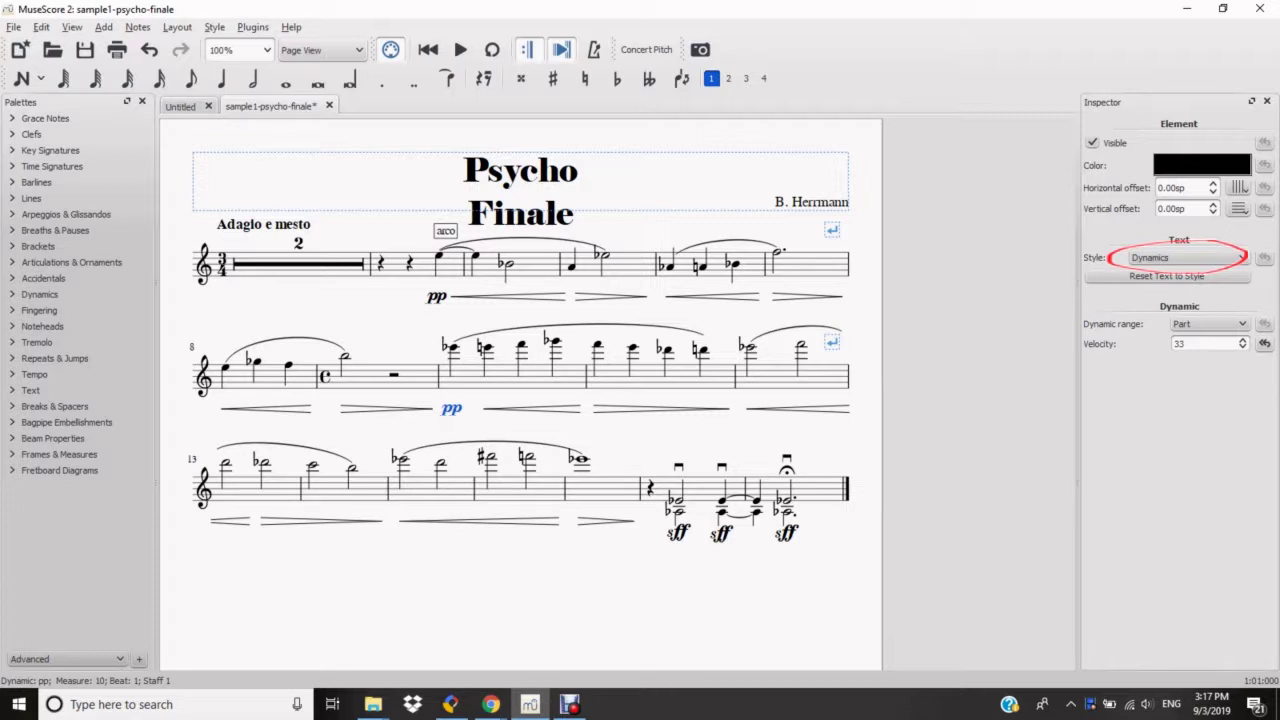
Step: Check which text styles the tempo marking, the measure number 8, the arco text and the pp dynamic in measure 3 use
{"action": "left_click", "coordinate": [263, 224]}
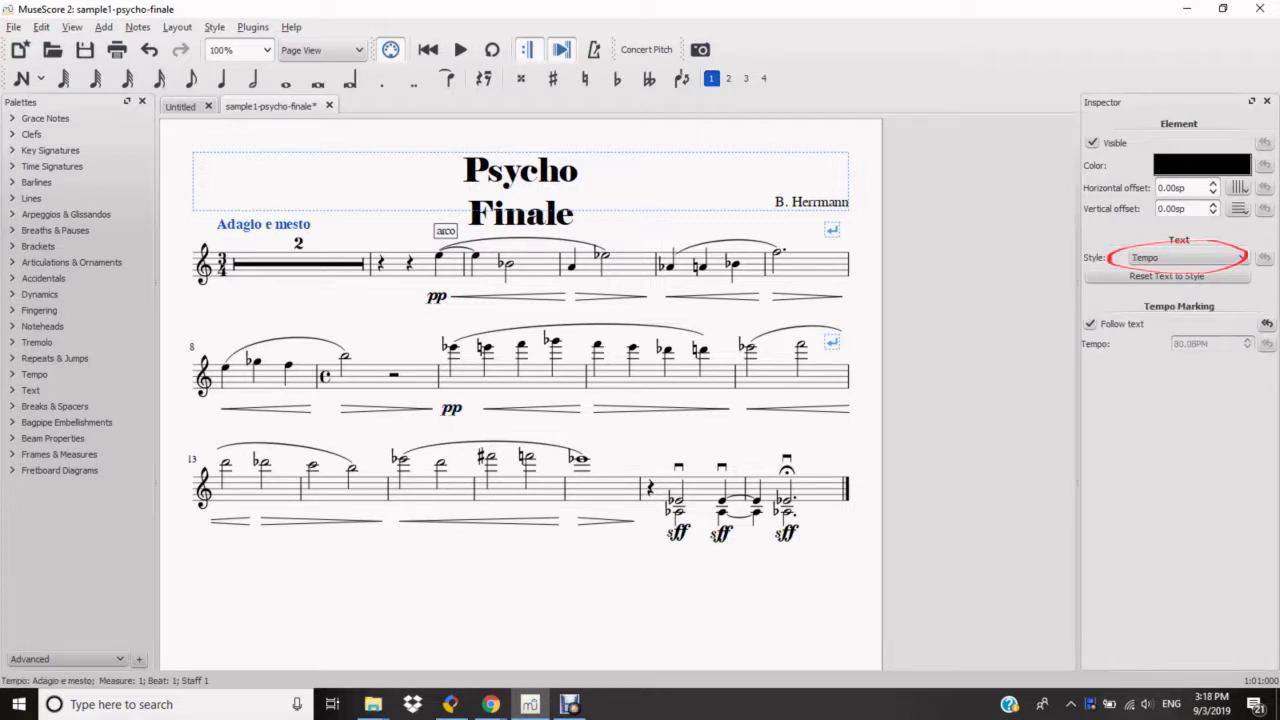
{"action": "left_click", "coordinate": [192, 346]}
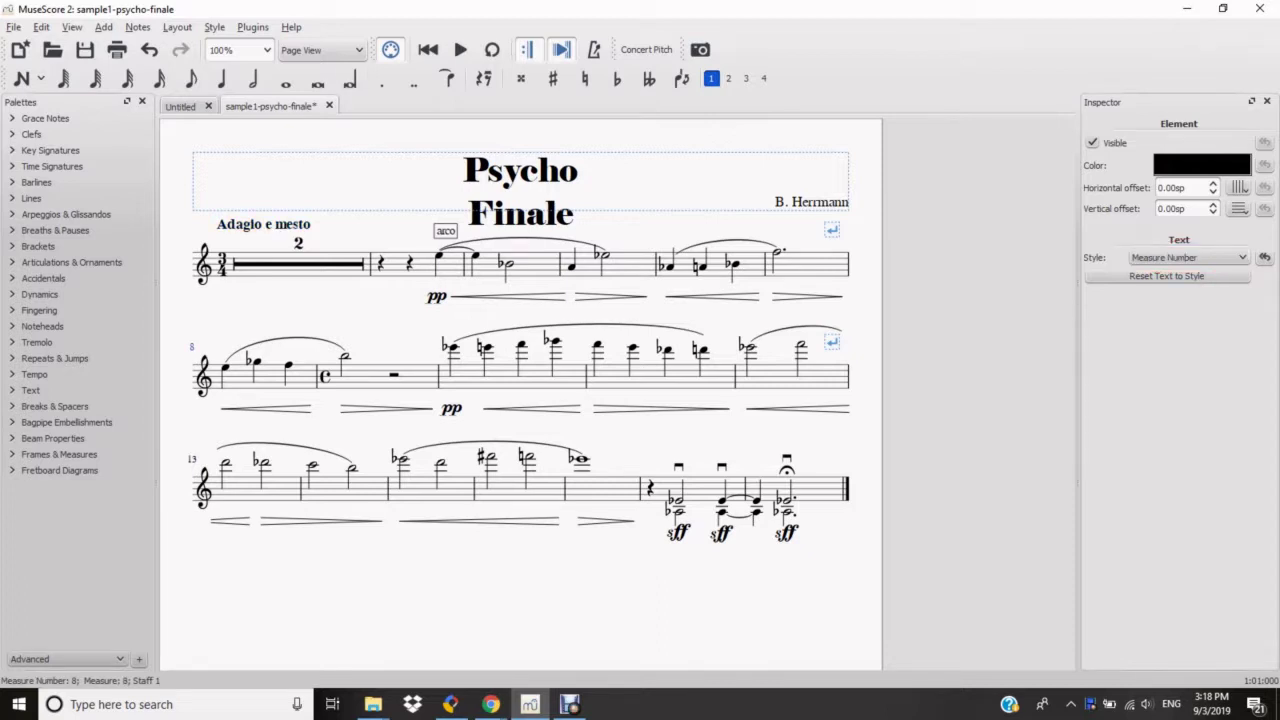
{"action": "left_click", "coordinate": [445, 230]}
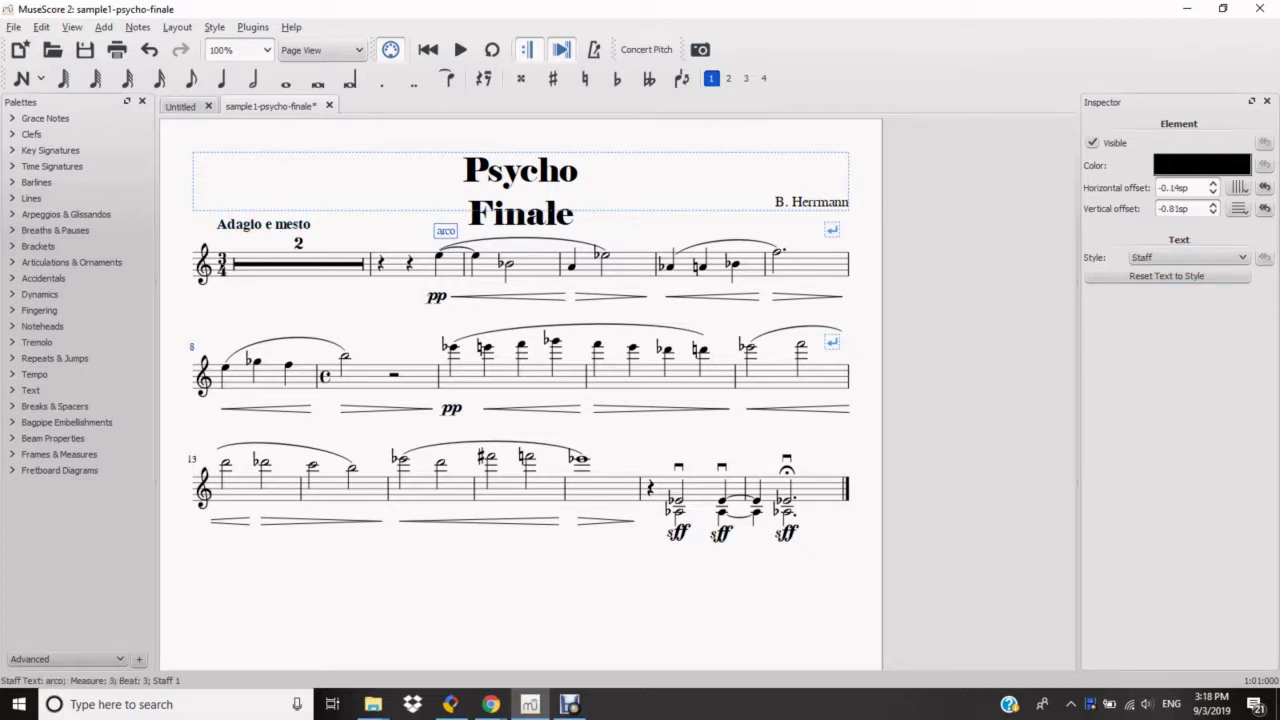
{"action": "left_click", "coordinate": [436, 296]}
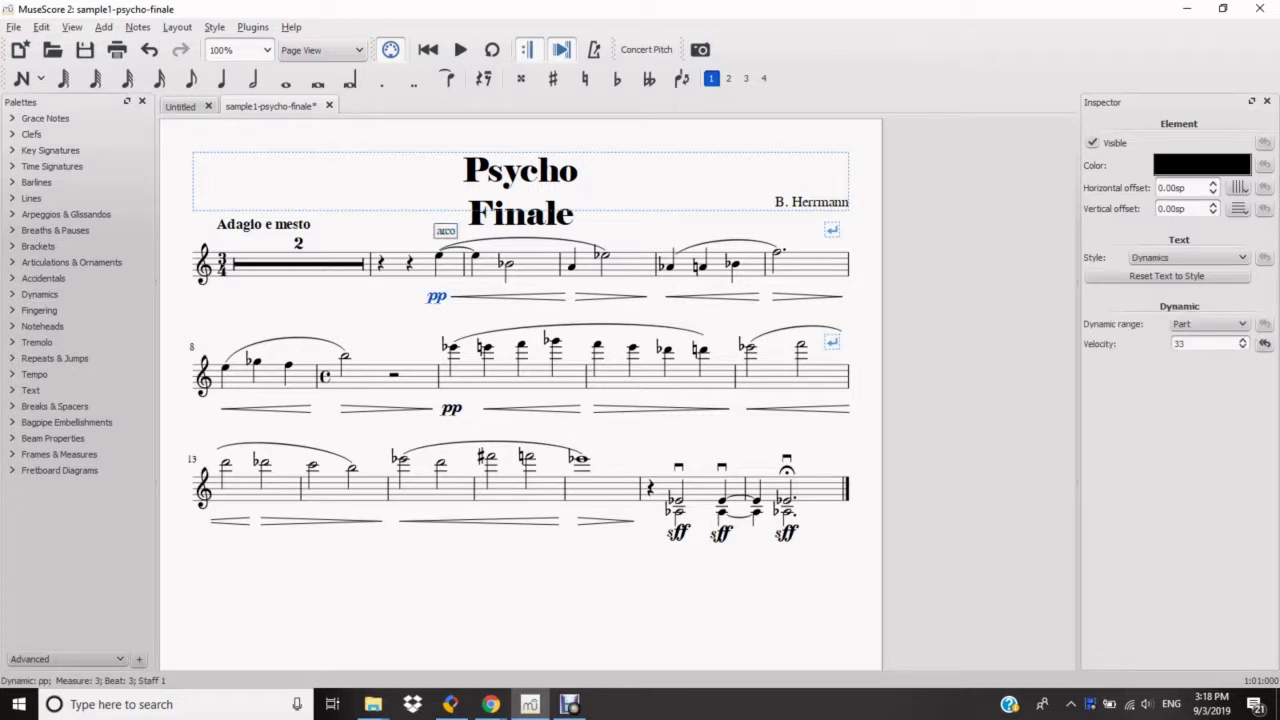
Step: Change the text style of the Psycho Finale title to Subtitle and after that to Composer
{"action": "left_click", "coordinate": [520, 191]}
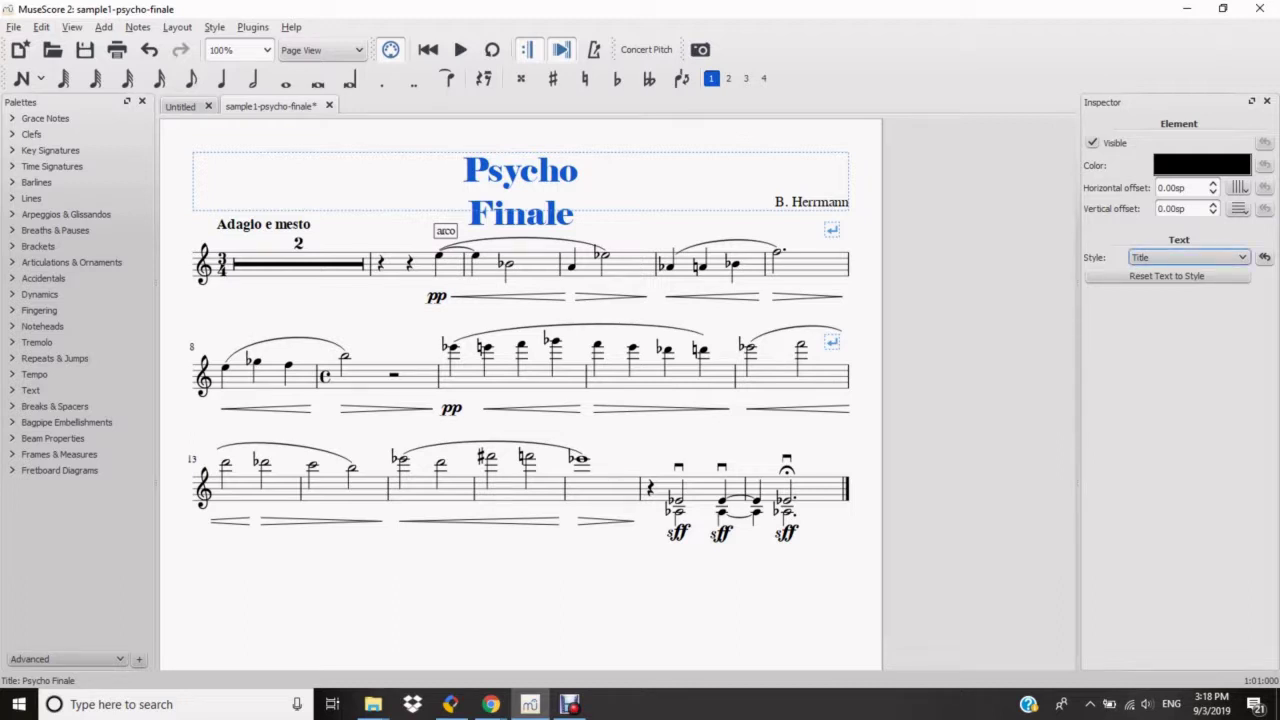
{"action": "left_click", "coordinate": [1188, 257]}
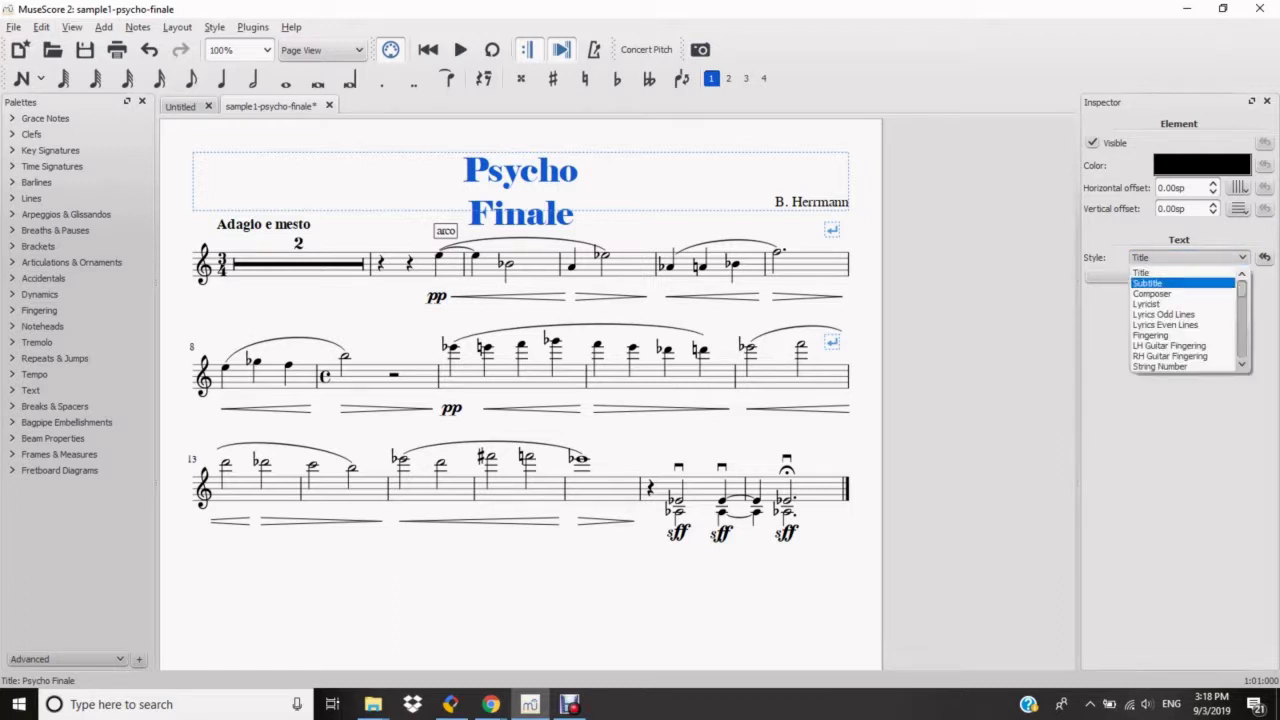
{"action": "left_click", "coordinate": [1148, 283]}
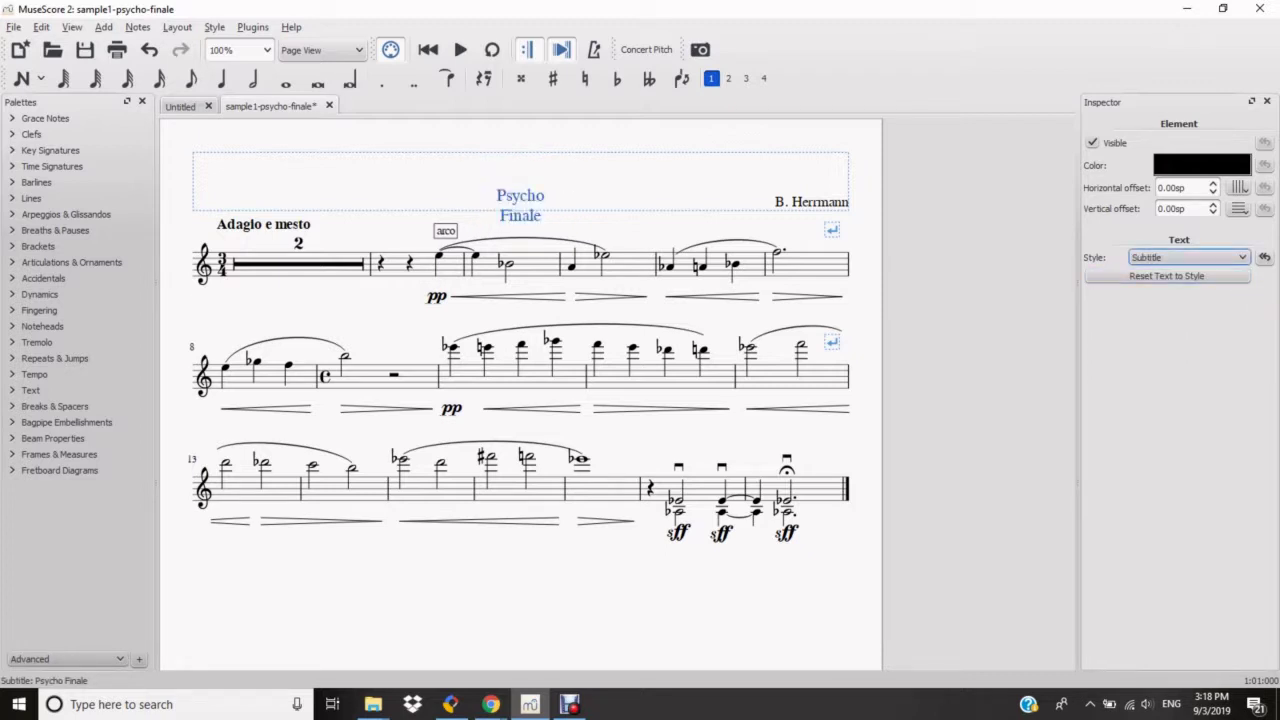
{"action": "left_click", "coordinate": [1188, 257]}
{"action": "key", "text": "Down"}
{"action": "key", "text": "Down"}
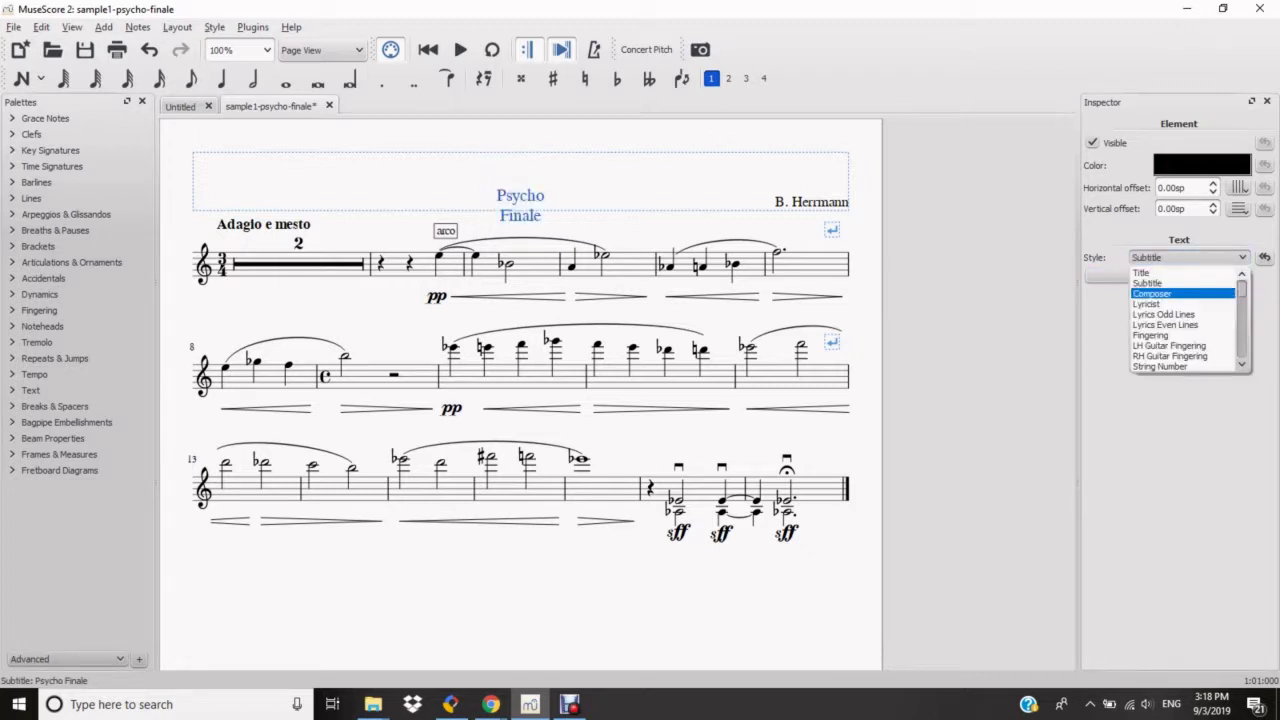
{"action": "key", "text": "Return"}
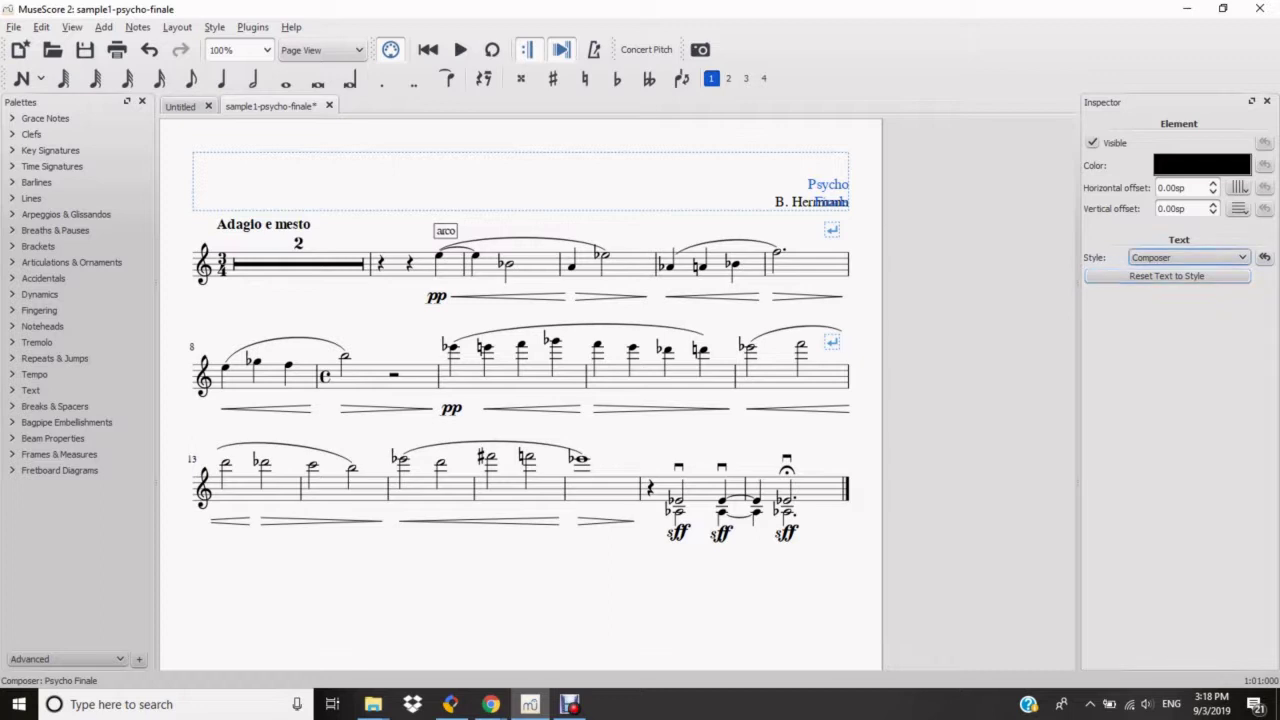
Step: Change the text style of the Psycho Finale title to Fingering
{"action": "key", "text": "space"}
{"action": "key", "text": "Up"}
{"action": "key", "text": "Up"}
{"action": "key", "text": "Down"}
{"action": "key", "text": "Down"}
{"action": "key", "text": "Down"}
{"action": "key", "text": "Down"}
{"action": "key", "text": "Down"}
{"action": "key", "text": "Down"}
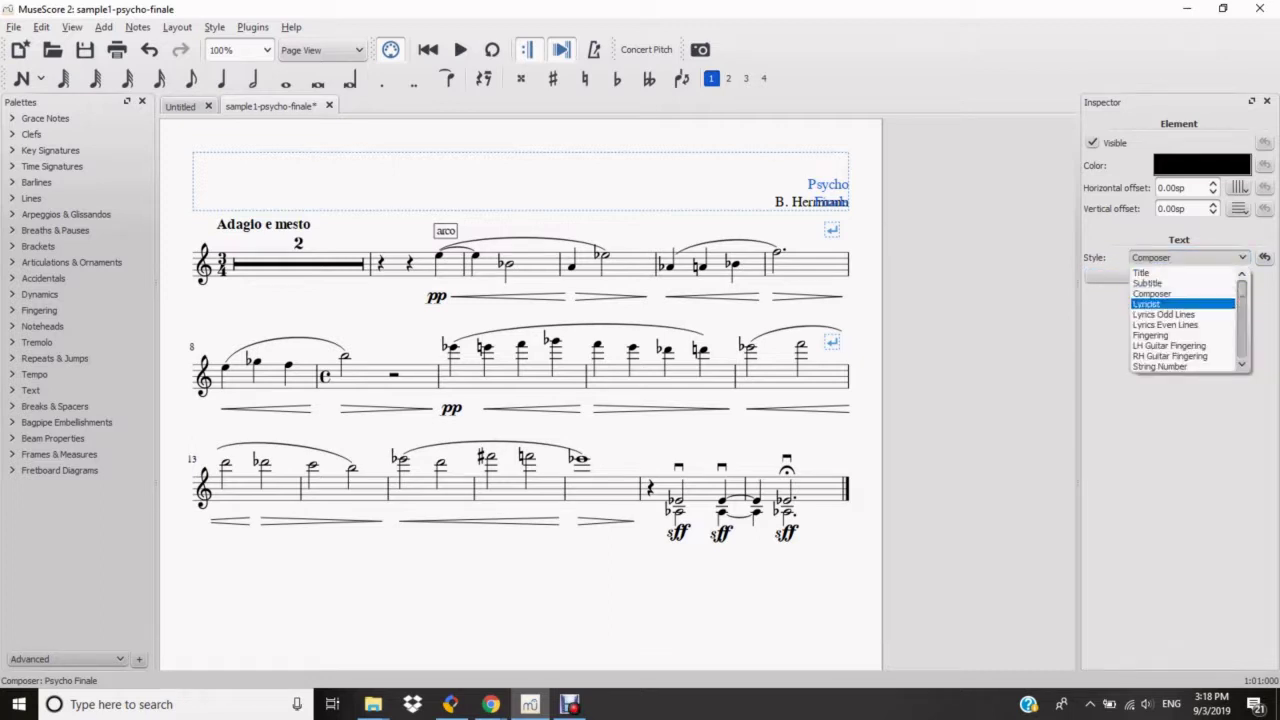
{"action": "key", "text": "Return"}
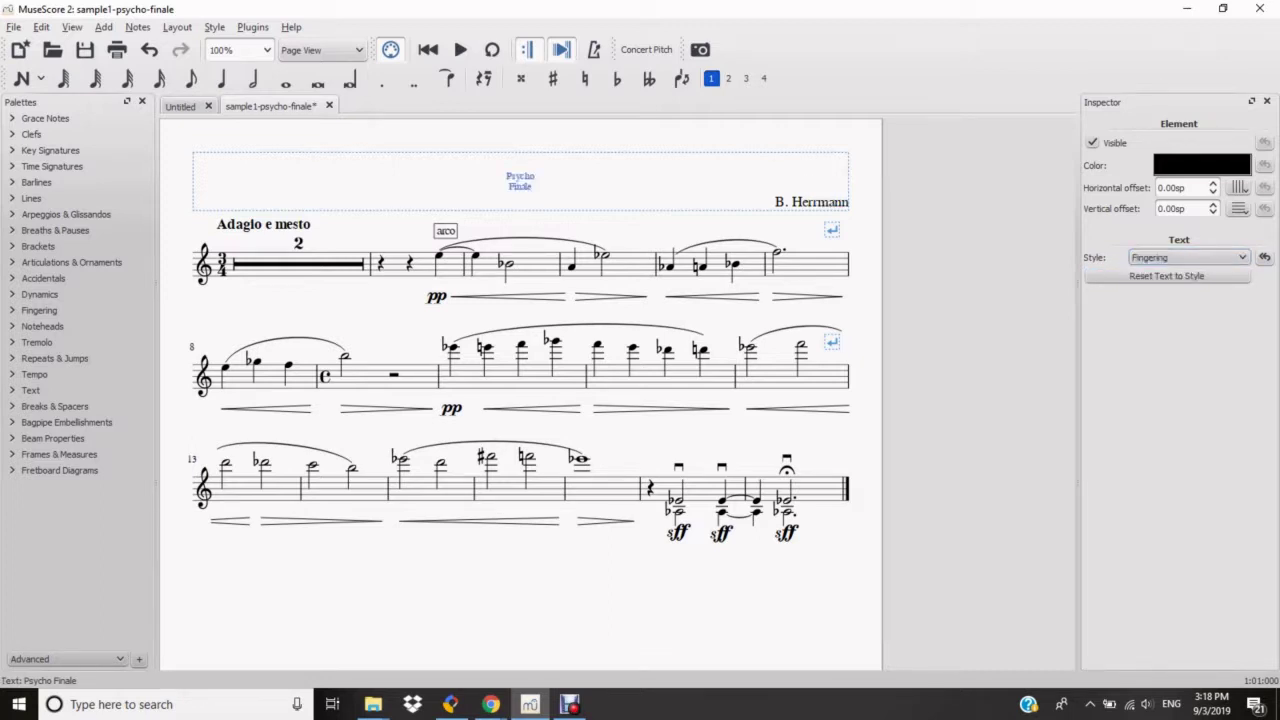
Step: Change the text style of the Psycho Finale title to Instrument Name (Part)
{"action": "key", "text": "space"}
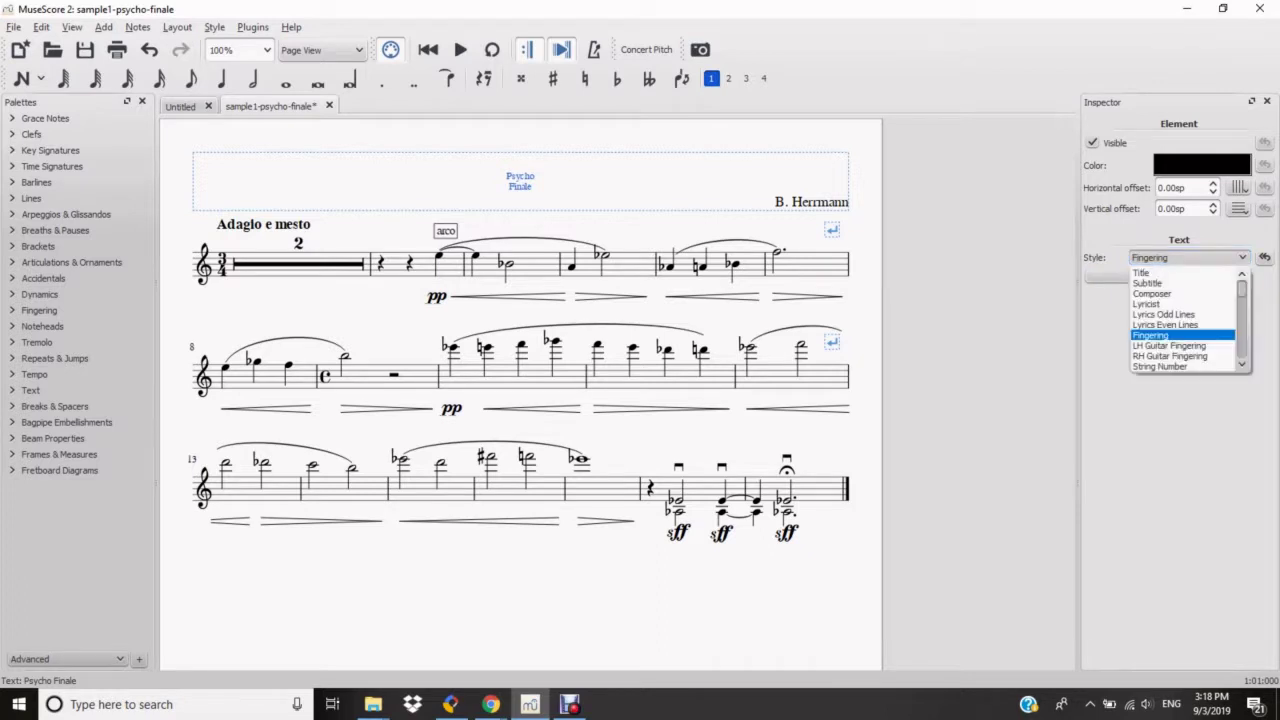
{"action": "key", "text": "Down"}
{"action": "key", "text": "Down"}
{"action": "key", "text": "Down"}
{"action": "key", "text": "Down"}
{"action": "key", "text": "Home"}
{"action": "key", "text": "Down"}
{"action": "key", "text": "Down"}
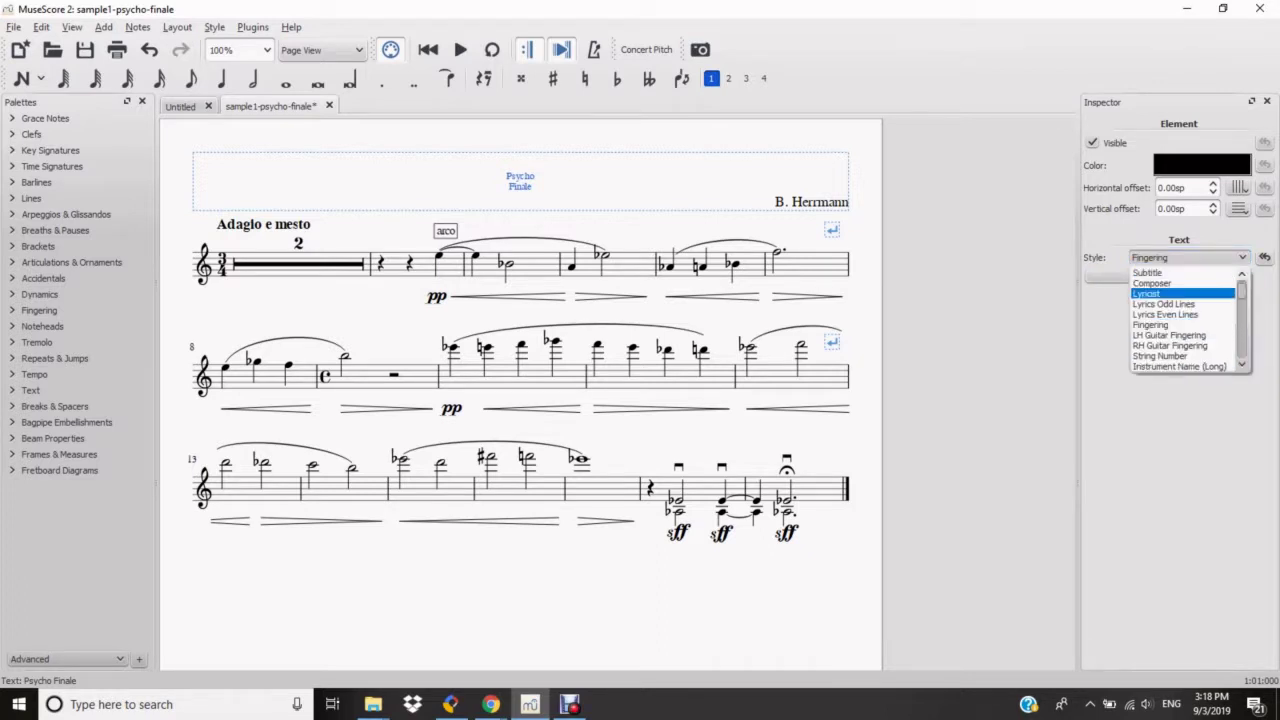
{"action": "key", "text": "Down"}
{"action": "key", "text": "Down"}
{"action": "key", "text": "Down"}
{"action": "key", "text": "Down"}
{"action": "key", "text": "Down"}
{"action": "key", "text": "Down"}
{"action": "key", "text": "Down"}
{"action": "key", "text": "Down"}
{"action": "key", "text": "Down"}
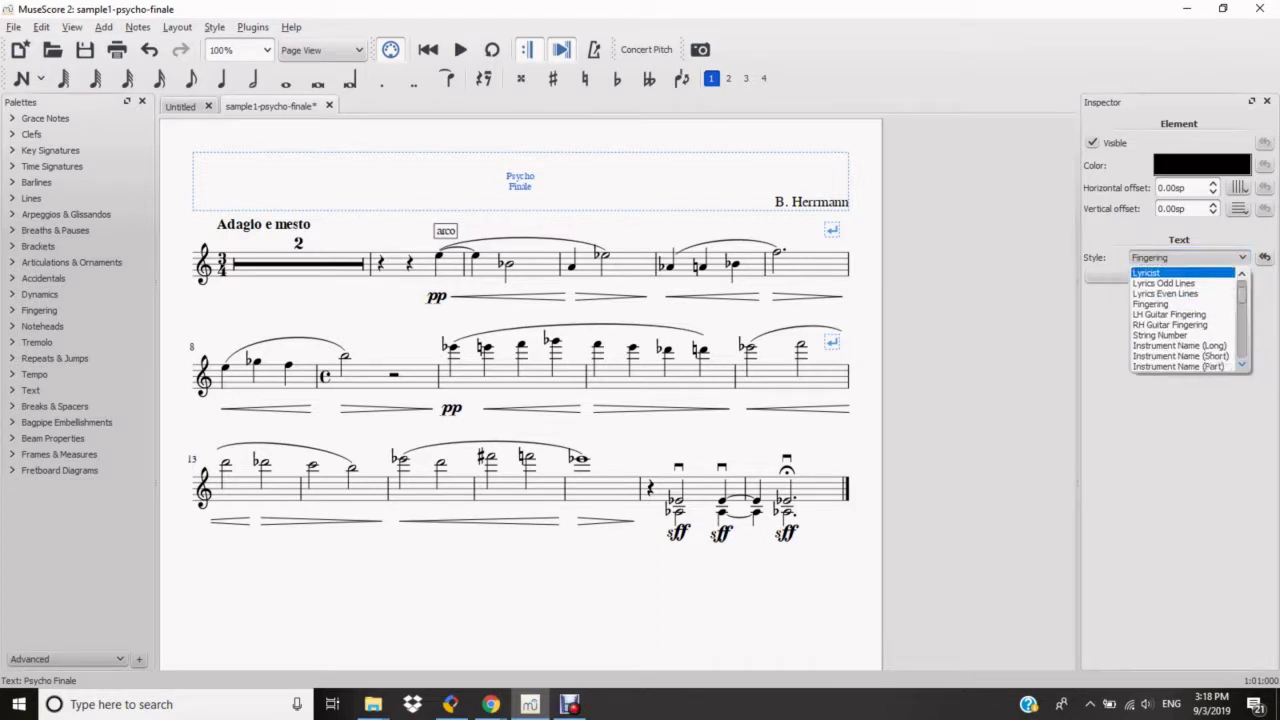
{"action": "key", "text": "Return"}
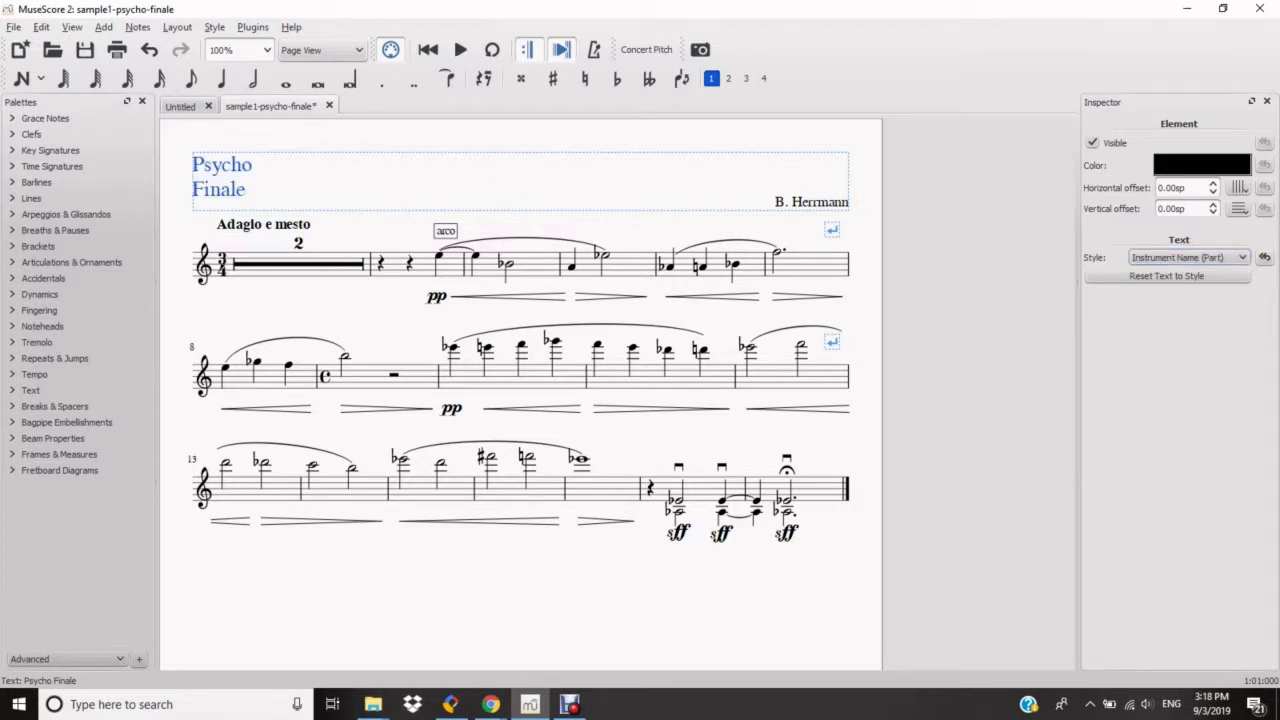
Step: Move the title to the middle of the title frame, about 52.7 sp horizontally and 0.4 sp vertically, and deactivate its editing
{"action": "left_click_drag", "start_coordinate": [222, 166], "coordinate": [563, 168]}
{"action": "key", "text": "Left"}
{"action": "key", "text": "Left"}
{"action": "key", "text": "Left"}
{"action": "key", "text": "Left"}
{"action": "key", "text": "Left"}
{"action": "key", "text": "Left"}
{"action": "key", "text": "Left"}
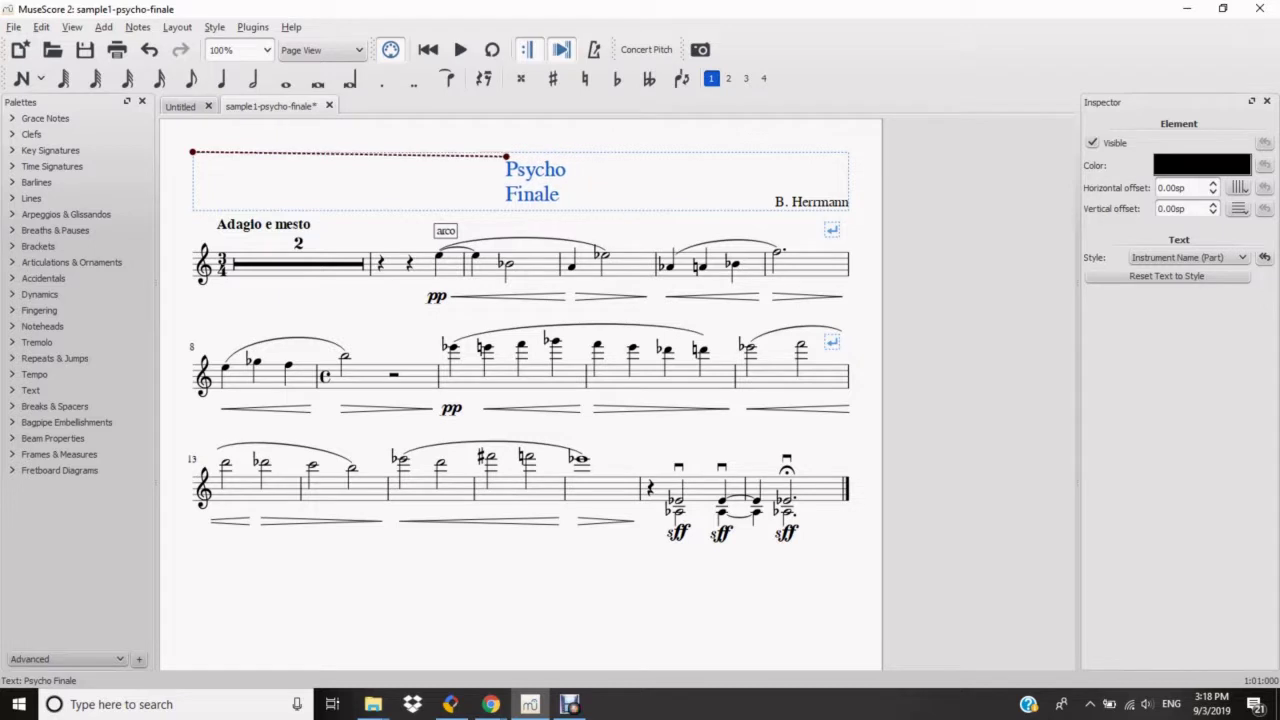
{"action": "key", "text": "Up"}
{"action": "key", "text": "Up"}
{"action": "key", "text": "Up"}
{"action": "key", "text": "Up"}
{"action": "key", "text": "Up"}
{"action": "key", "text": "Down"}
{"action": "key", "text": "Down"}
{"action": "key", "text": "Down"}
{"action": "key", "text": "Down"}
{"action": "key", "text": "Down"}
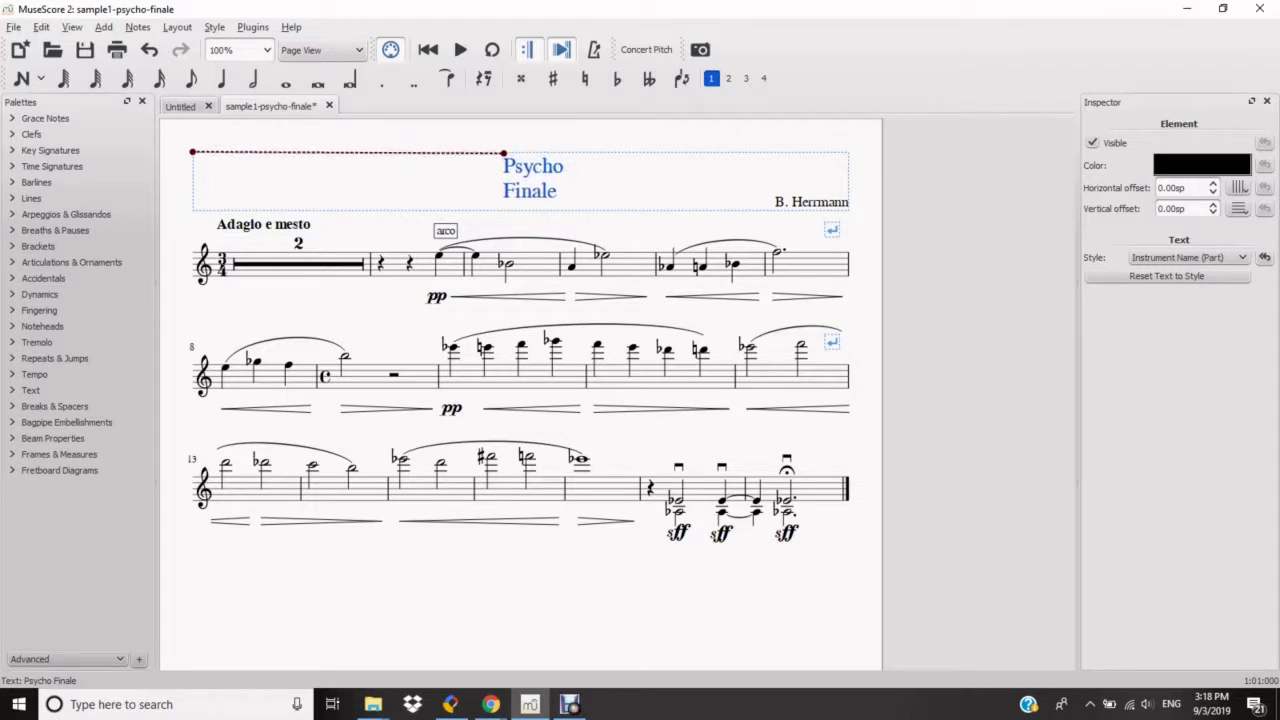
{"action": "key", "text": "Escape"}
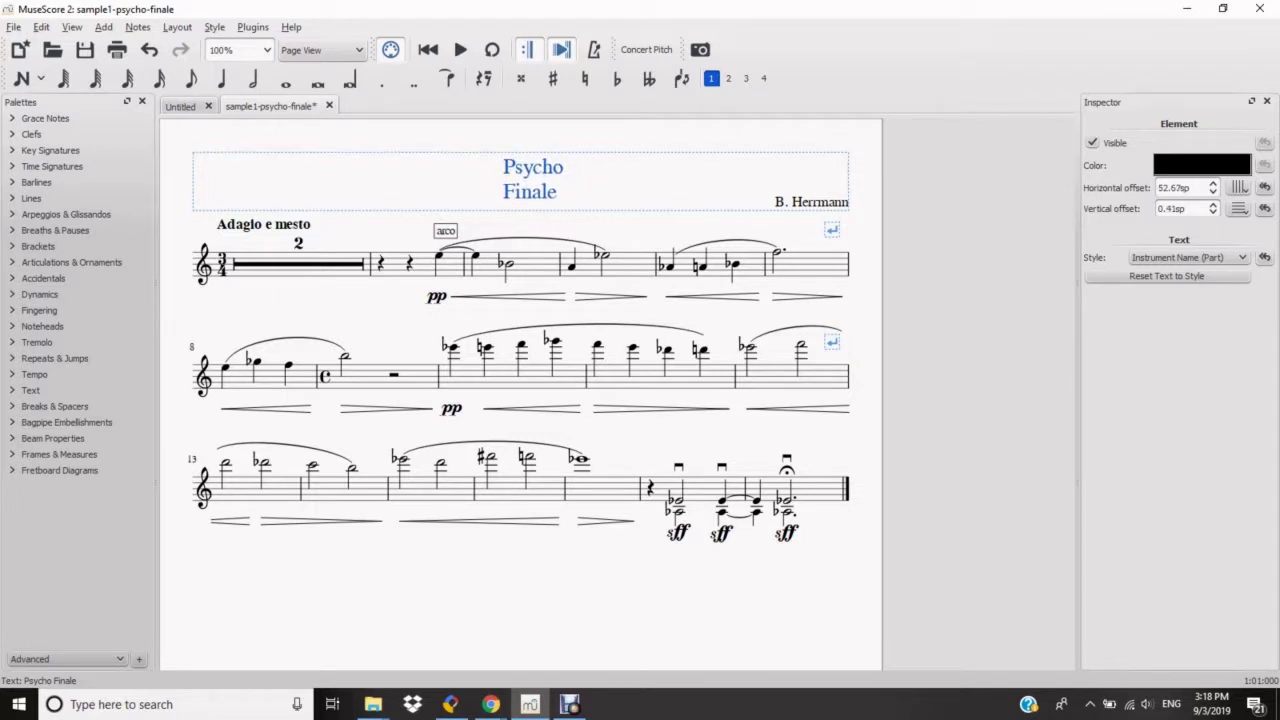
Step: Give the Psycho Finale title a box frame through its text properties
{"action": "right_click", "coordinate": [550, 177]}
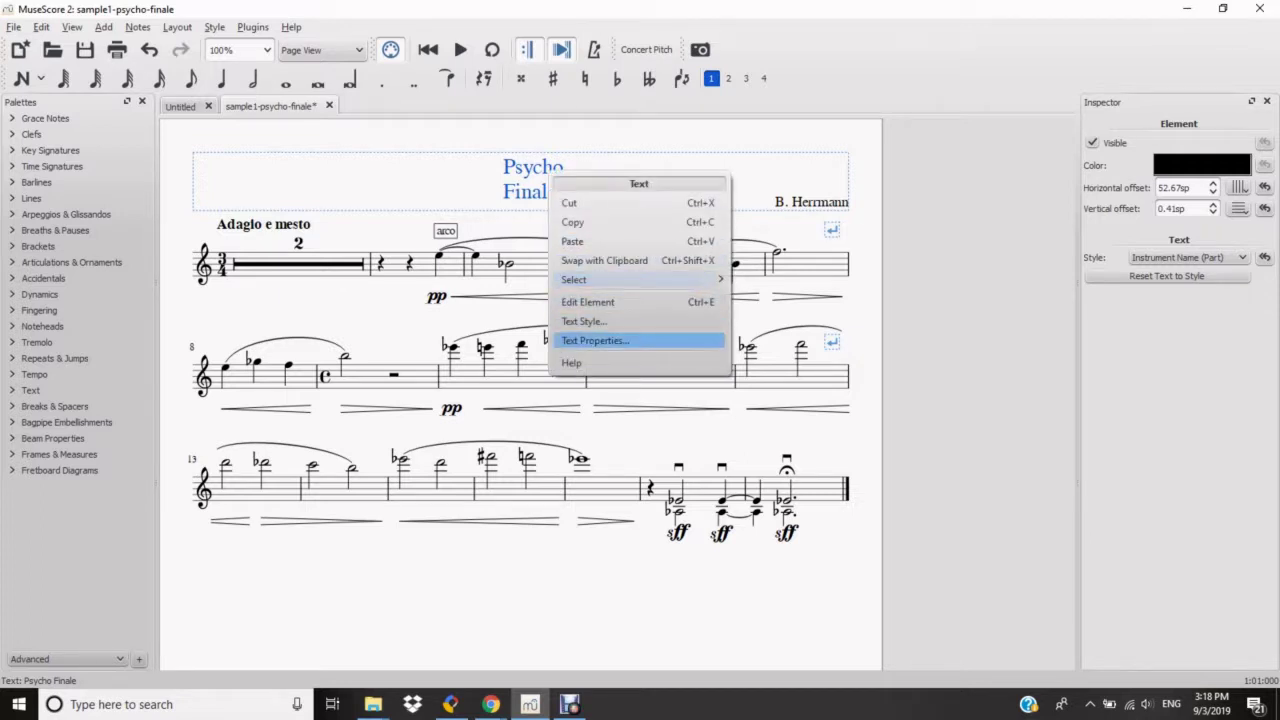
{"action": "left_click", "coordinate": [595, 340]}
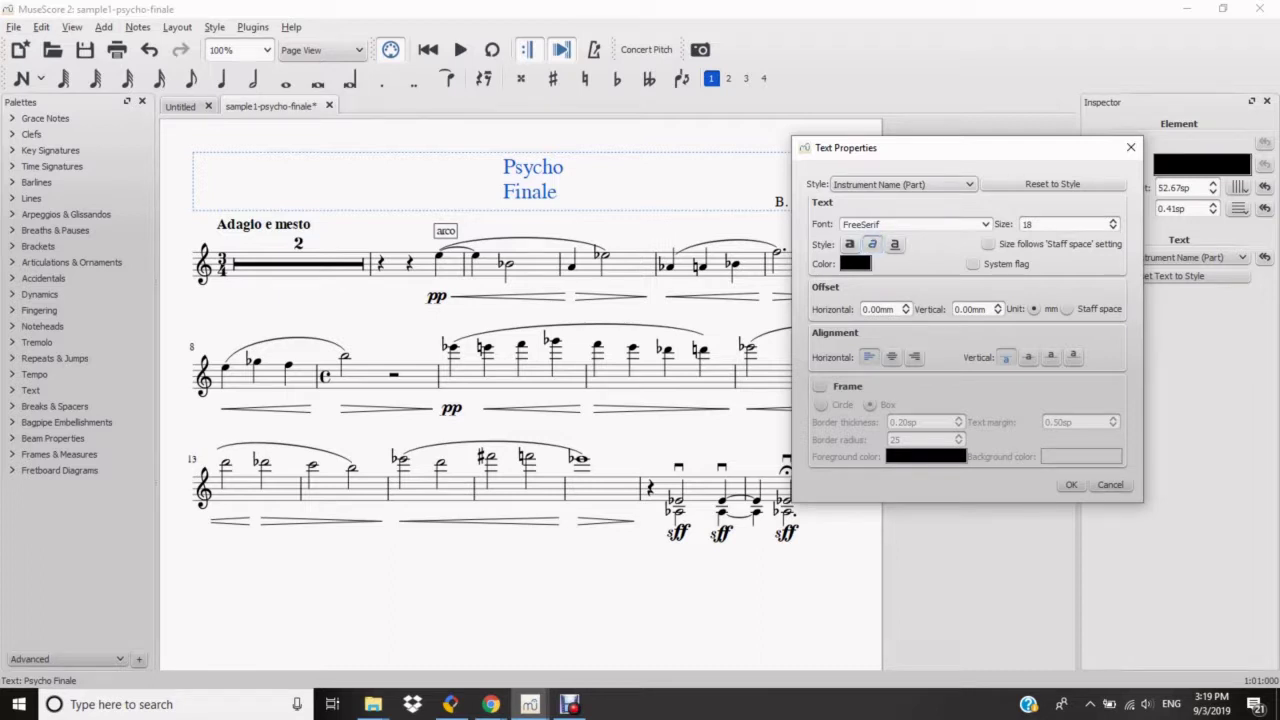
{"action": "left_click", "coordinate": [819, 385]}
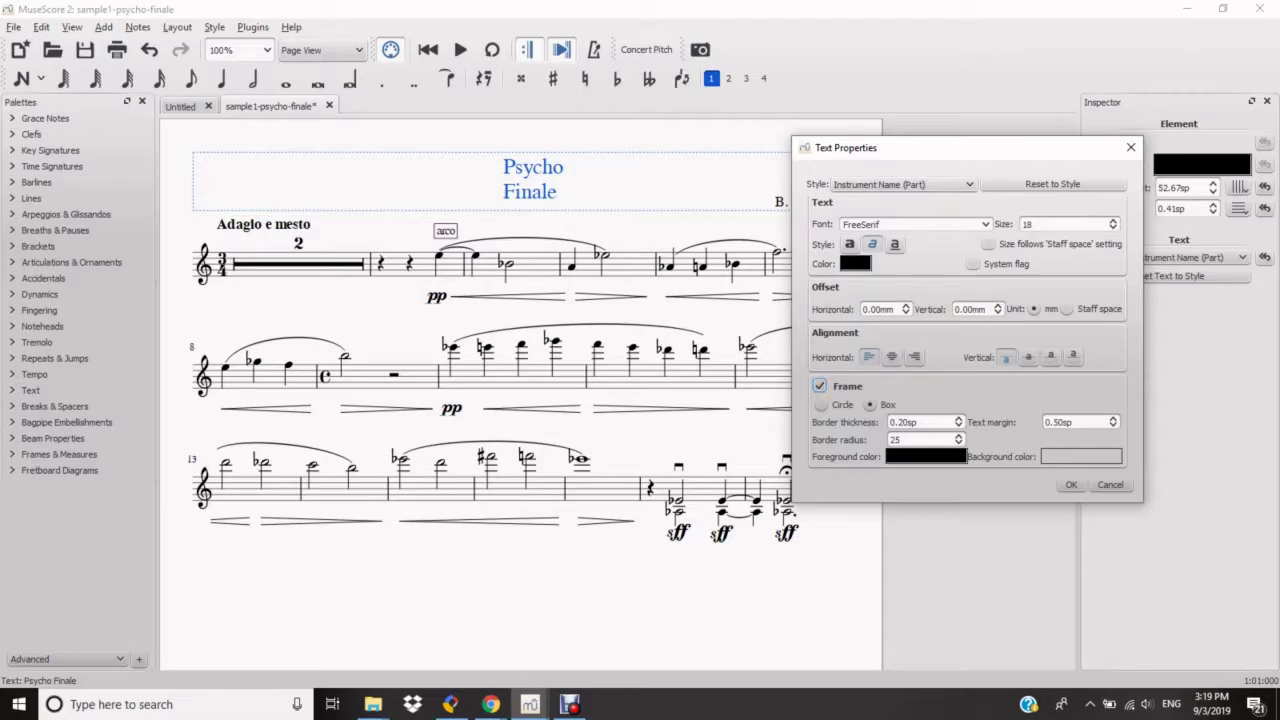
{"action": "left_click", "coordinate": [1071, 484]}
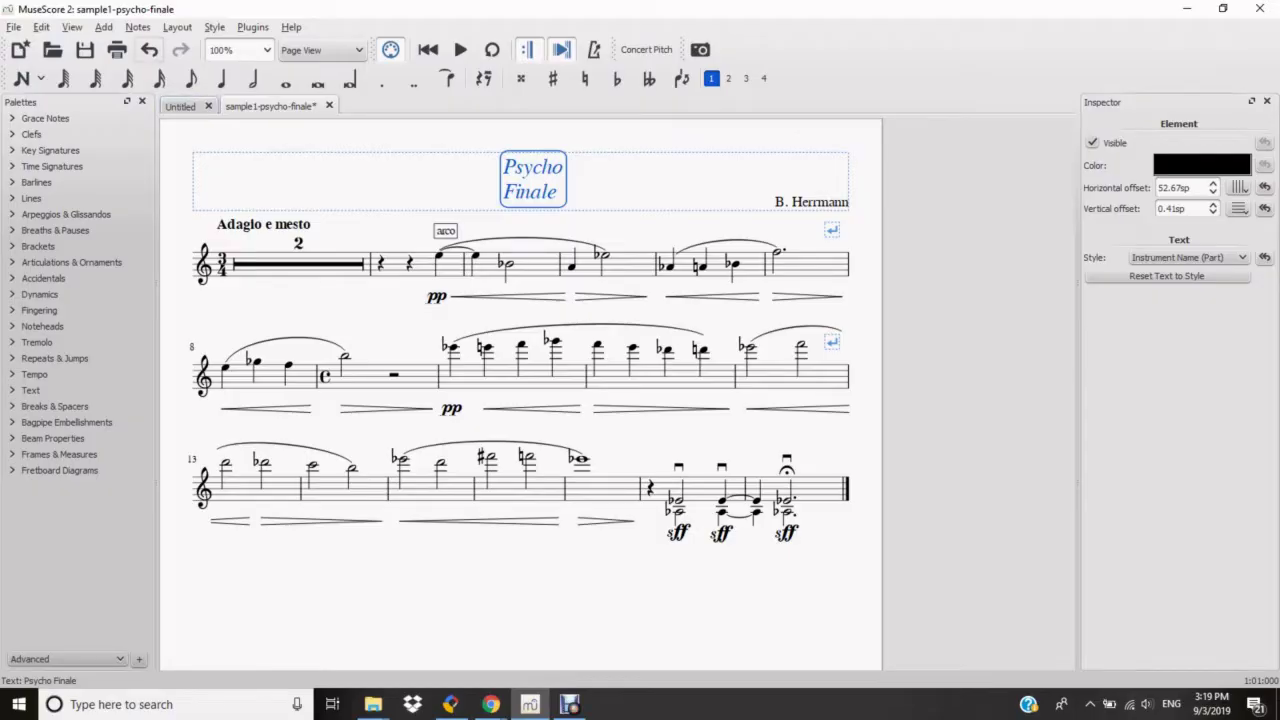
Step: Undo the title's frame, move and text style changes
{"action": "key", "text": "ctrl+z"}
{"action": "key", "text": "ctrl+z"}
{"action": "key", "text": "ctrl+z"}
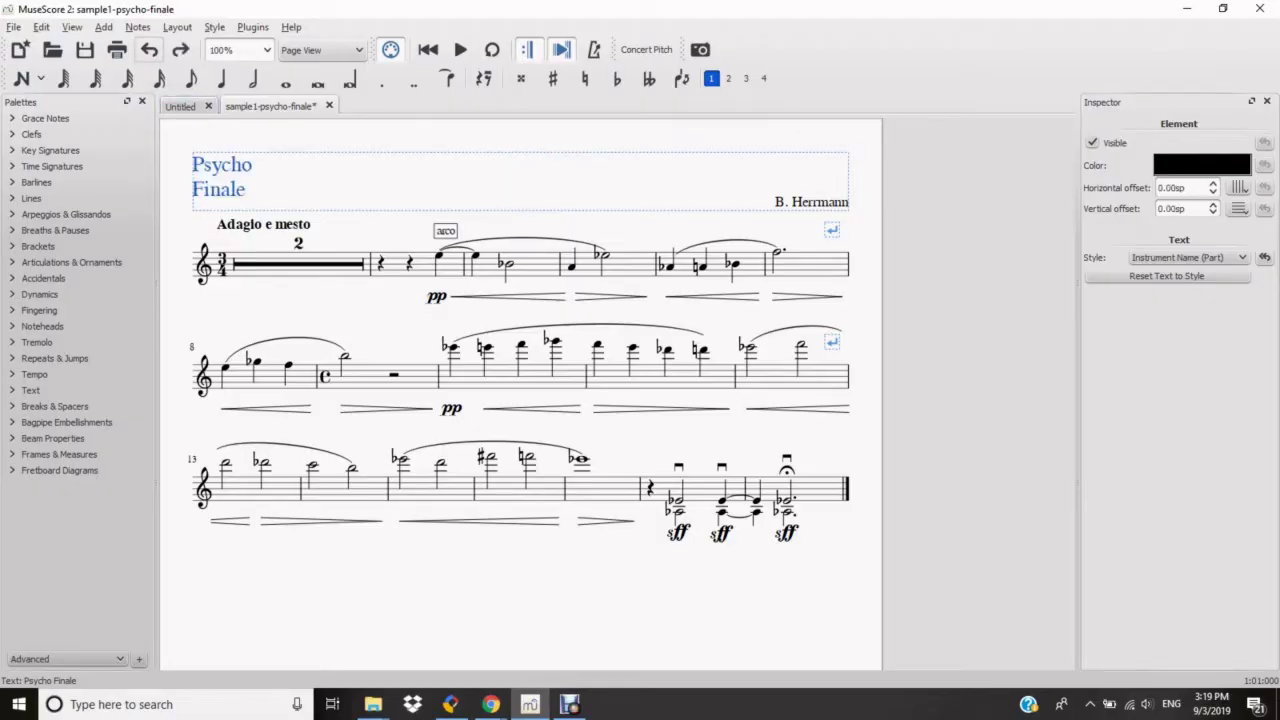
{"action": "key", "text": "ctrl+z"}
{"action": "key", "text": "ctrl+z"}
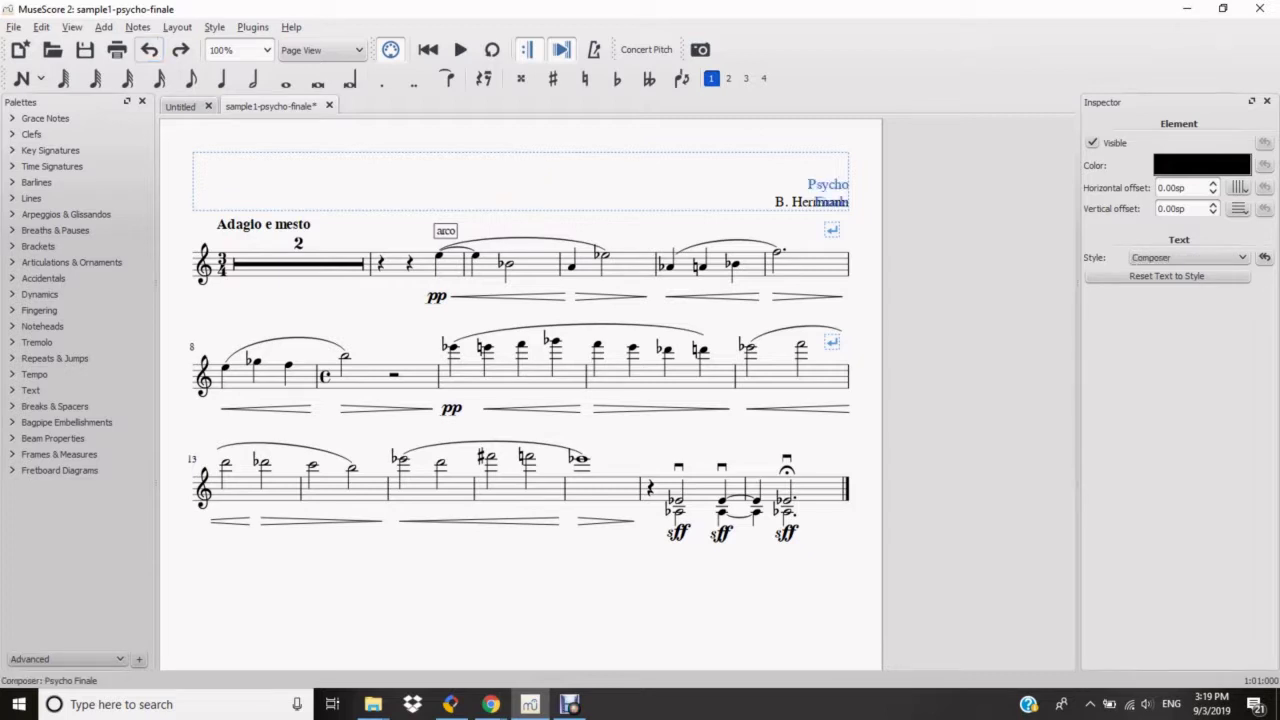
{"action": "key", "text": "ctrl+z"}
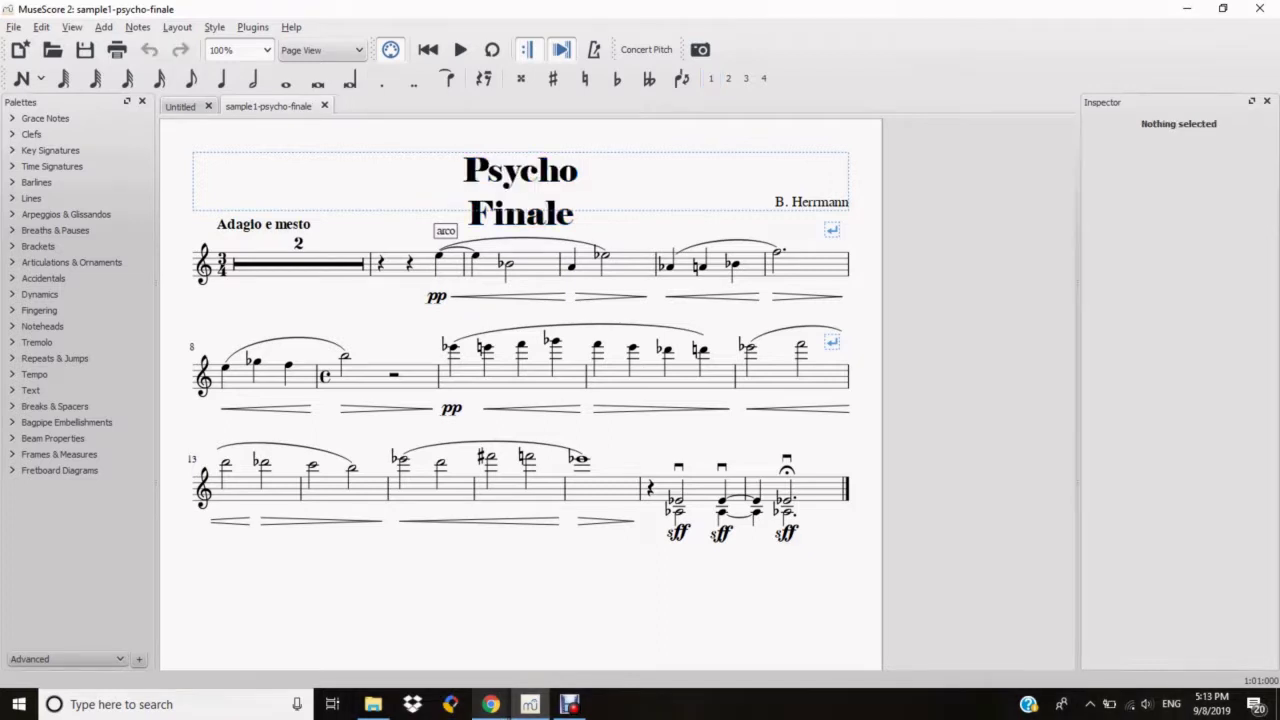
Step: Look at the copyright notice in the page footer and at the Copyright field of the New Score Wizard, and cancel the wizard
{"action": "scroll", "coordinate": [523, 394], "scroll_direction": "down", "scroll_amount": 5}
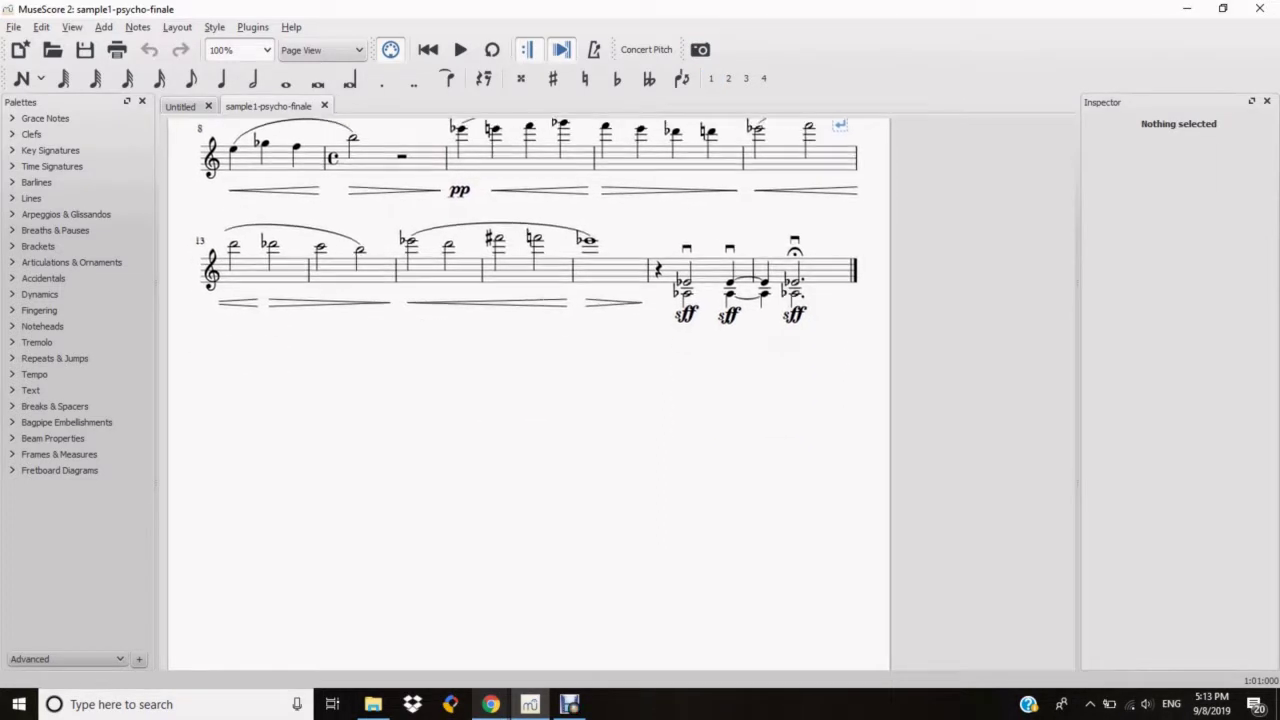
{"action": "scroll", "coordinate": [532, 394], "scroll_direction": "down", "scroll_amount": 1}
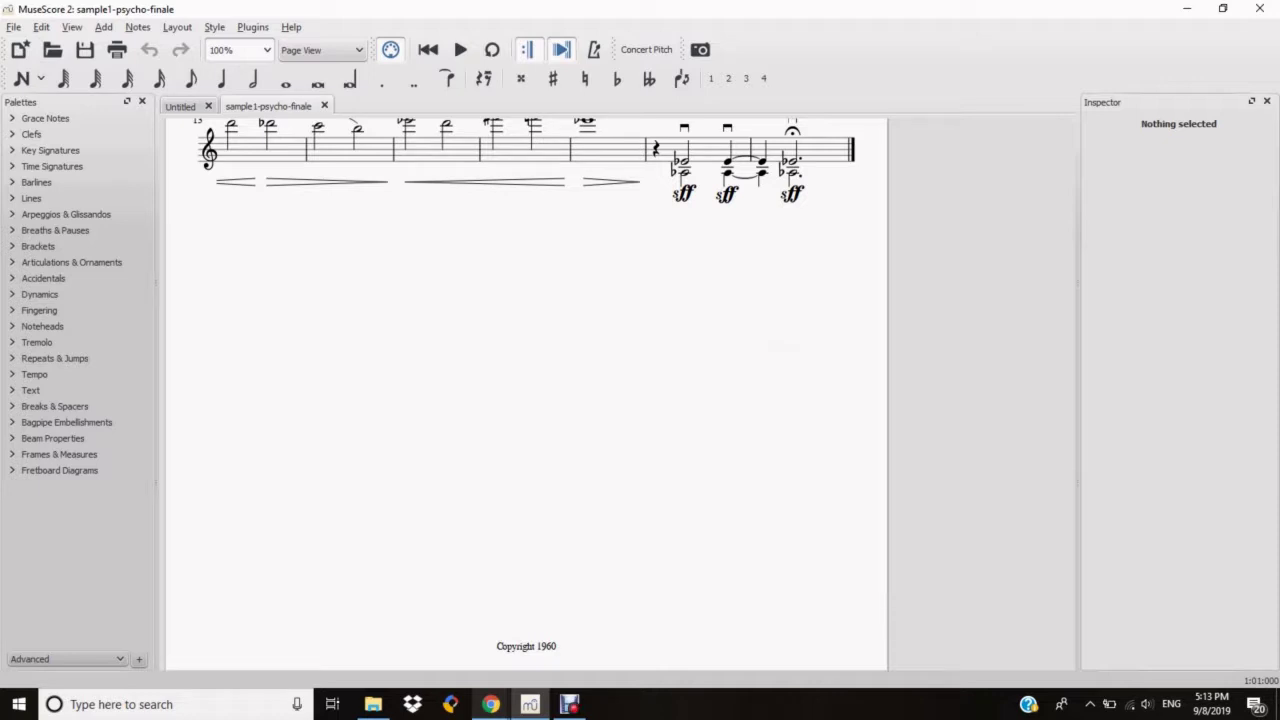
{"action": "left_click", "coordinate": [20, 49]}
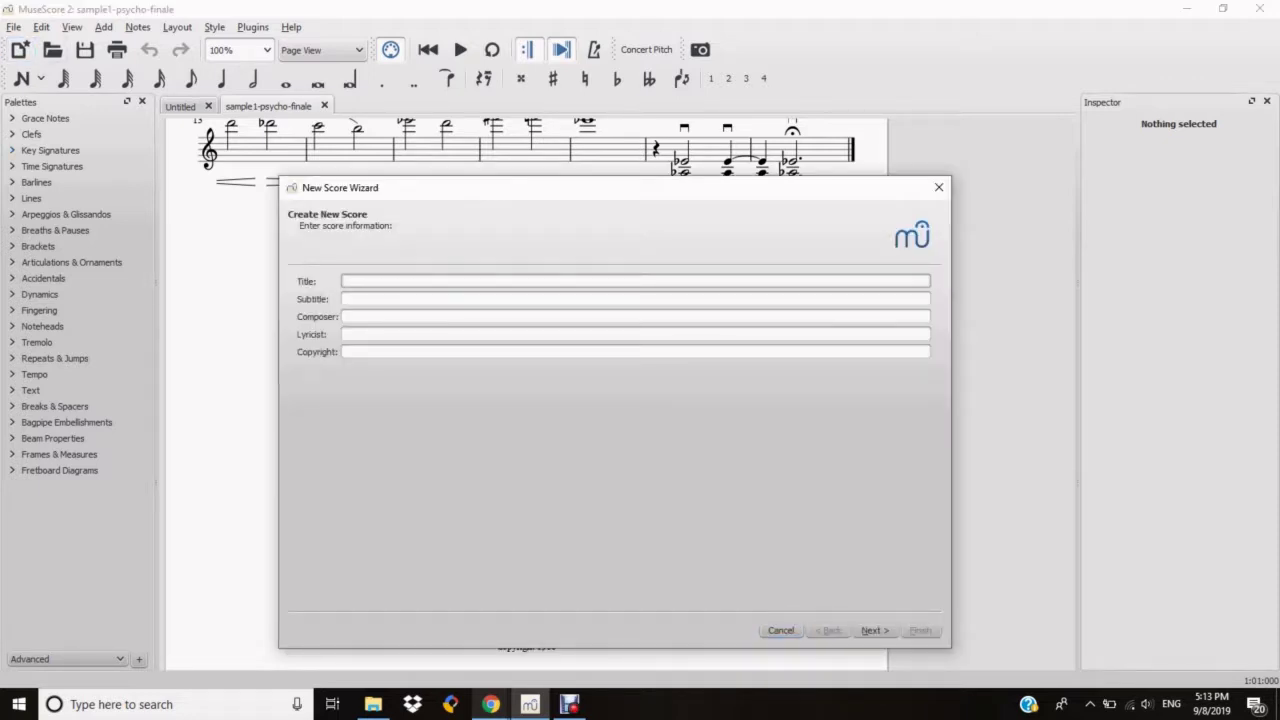
{"action": "left_click", "coordinate": [635, 351]}
{"action": "key", "text": "Escape"}
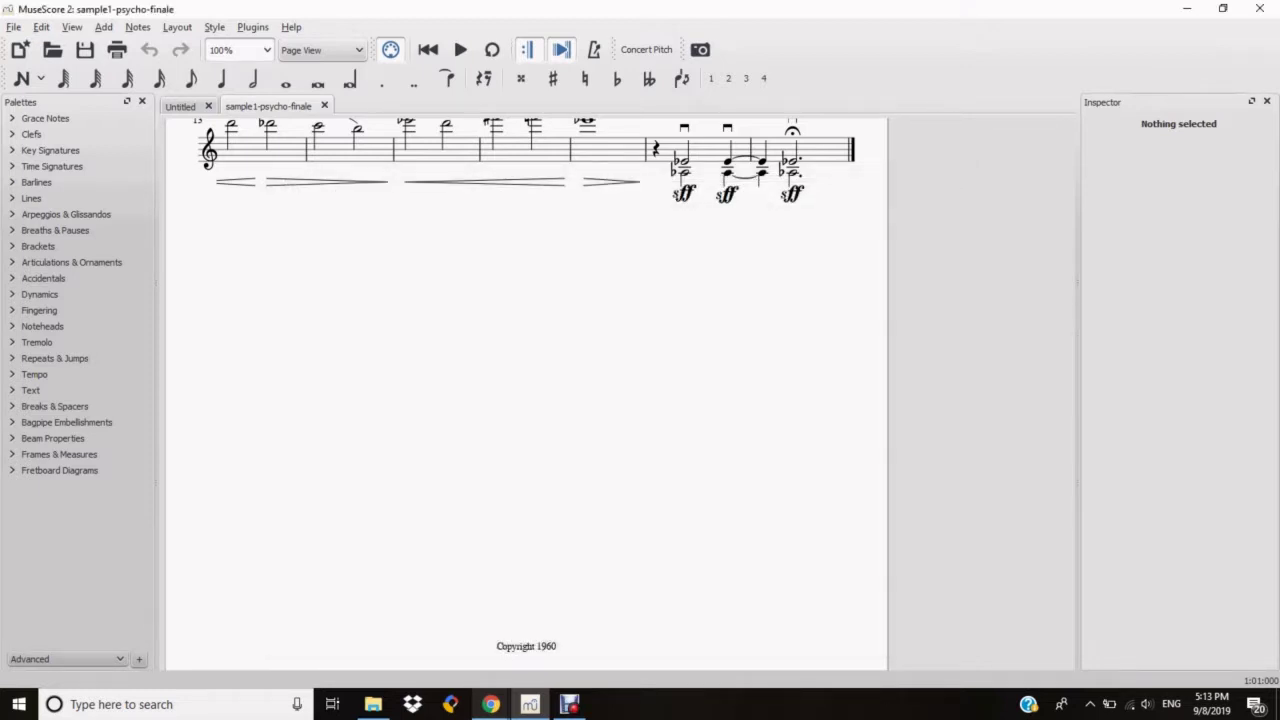
Step: Check the copyright entry in the score properties and close them without changes
{"action": "left_click", "coordinate": [14, 27]}
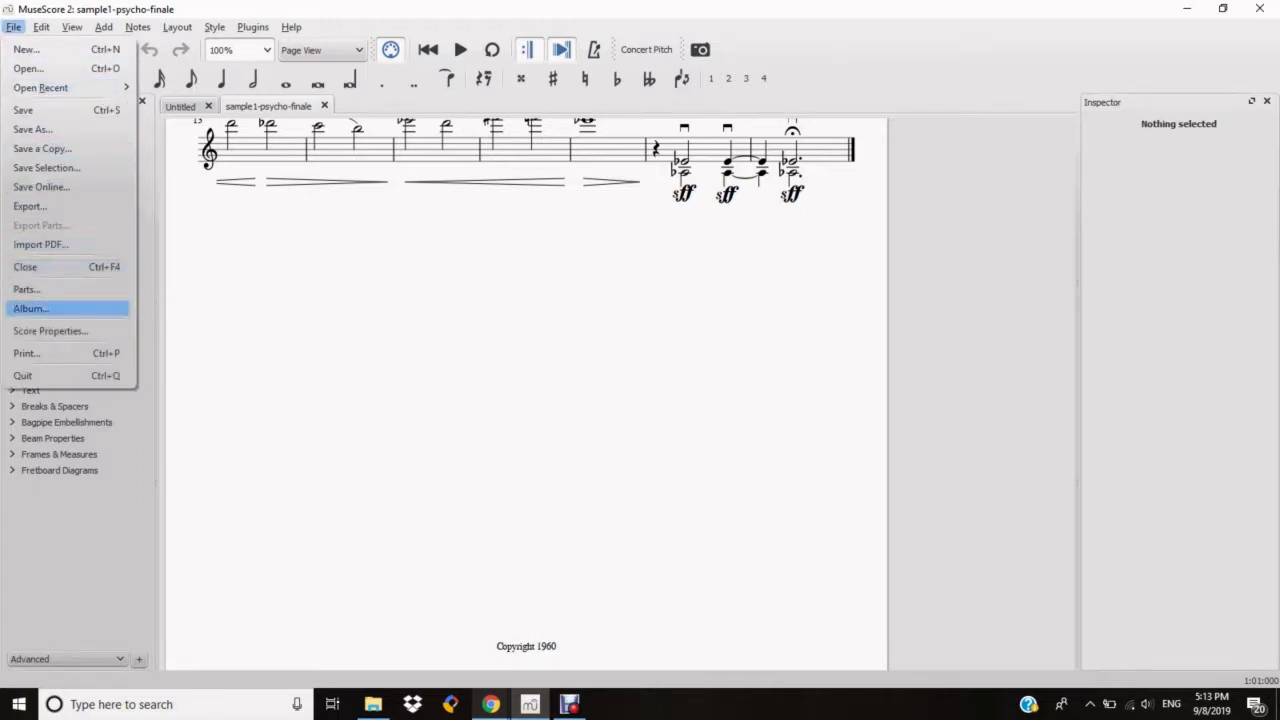
{"action": "left_click", "coordinate": [50, 330]}
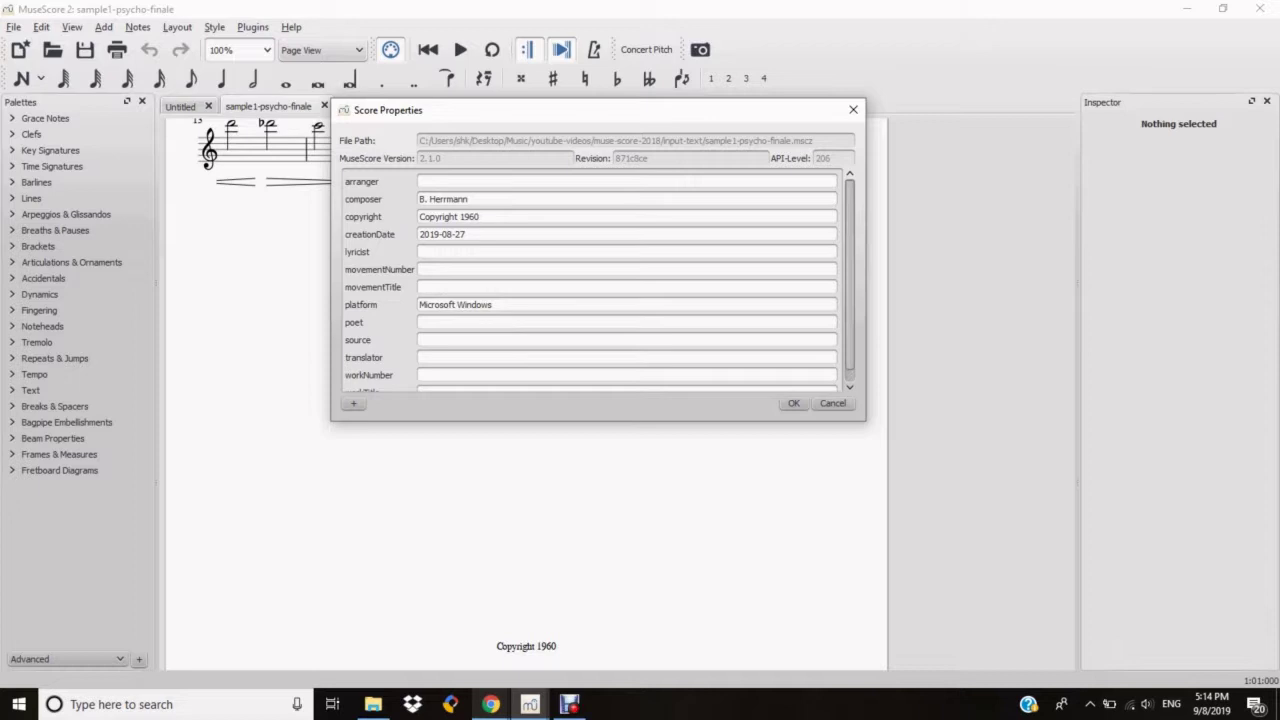
{"action": "key", "text": "Escape"}
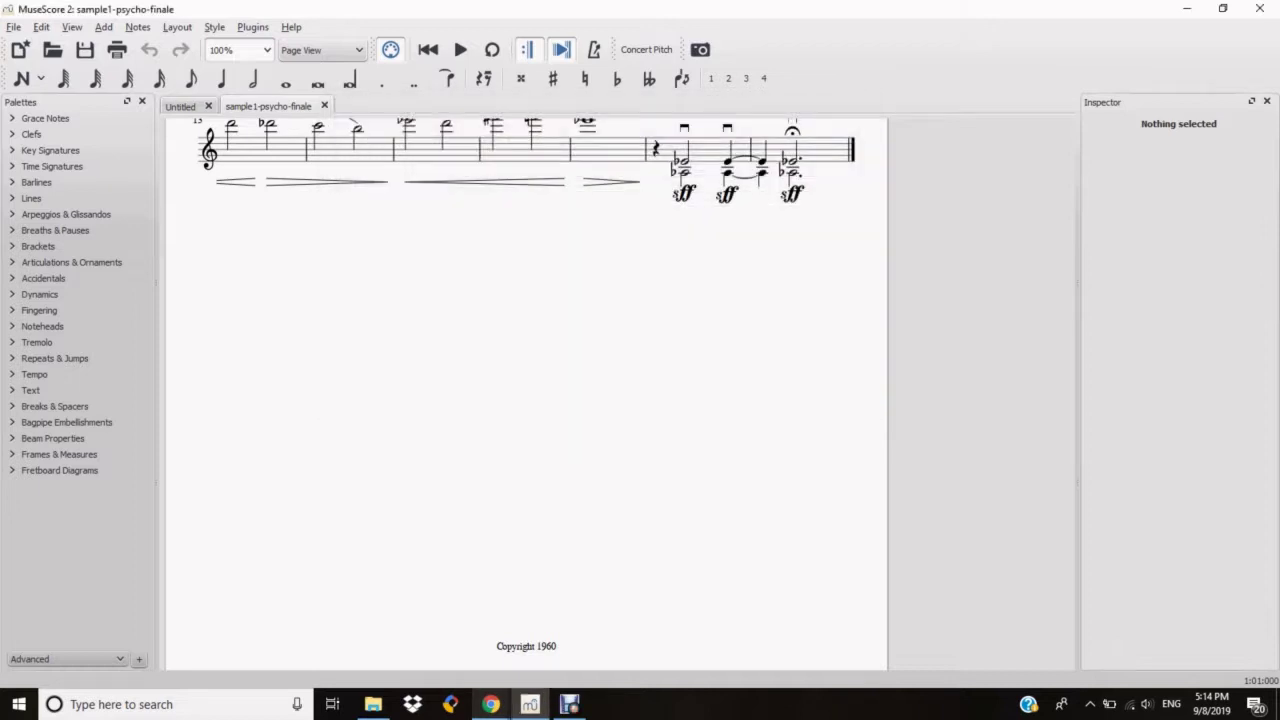
Step: Insert the © special character in front of the first sff dynamic in the last system
{"action": "double_click", "coordinate": [684, 194]}
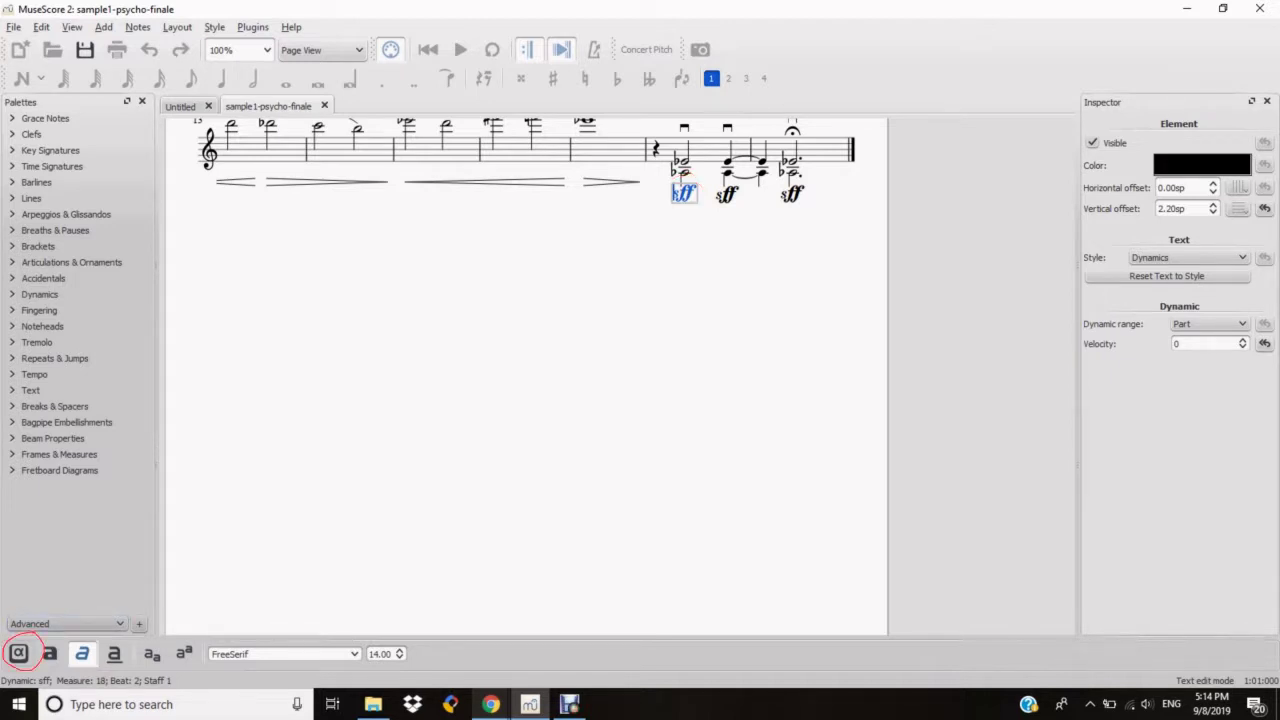
{"action": "left_click", "coordinate": [18, 653]}
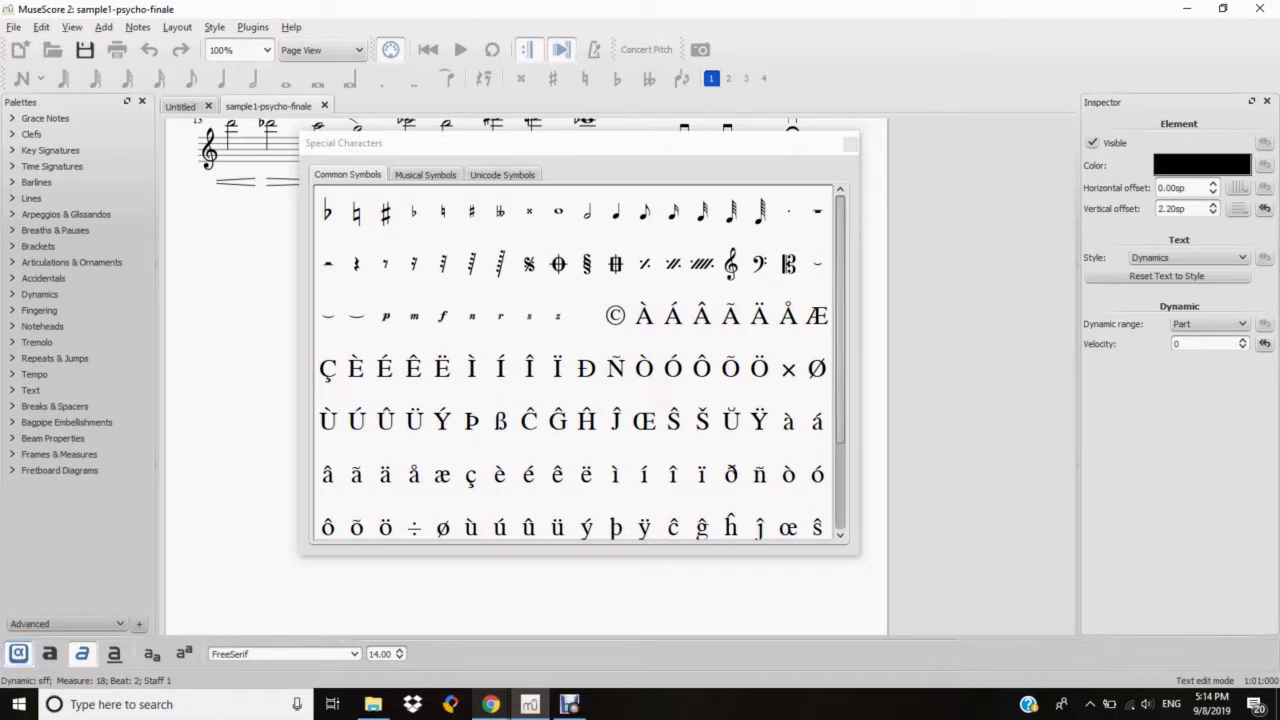
{"action": "double_click", "coordinate": [615, 316]}
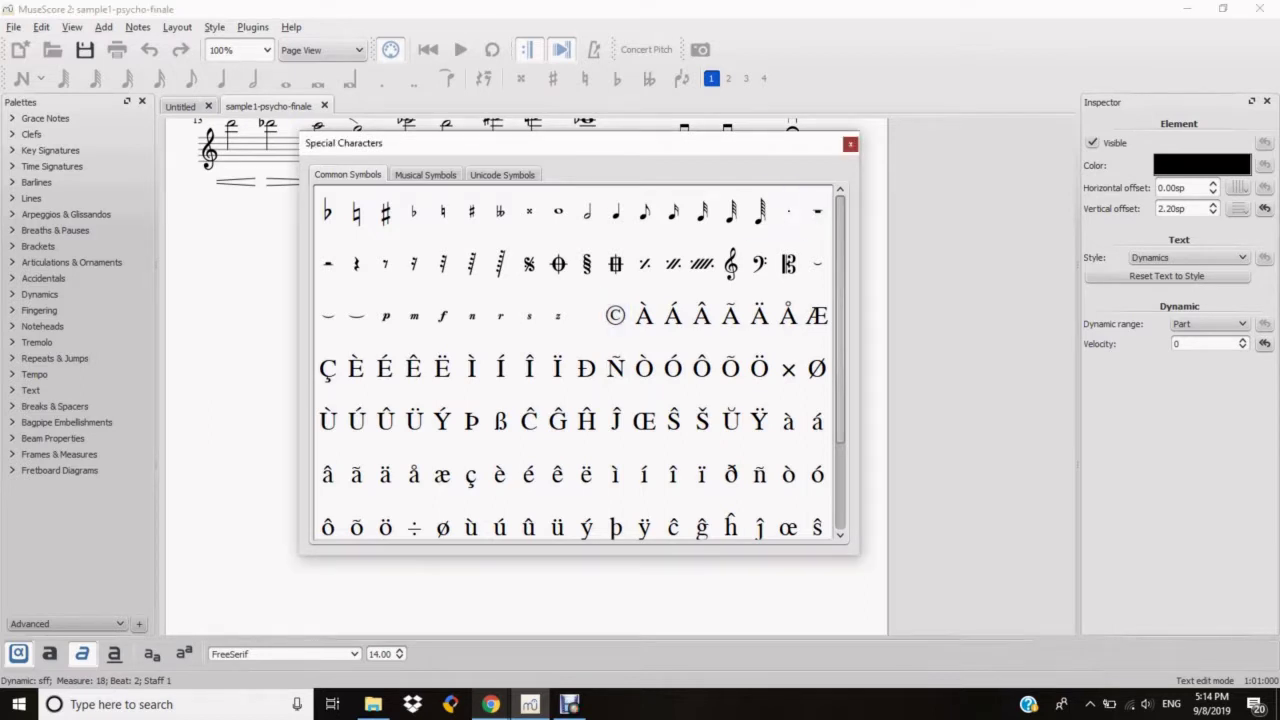
{"action": "left_click", "coordinate": [851, 144]}
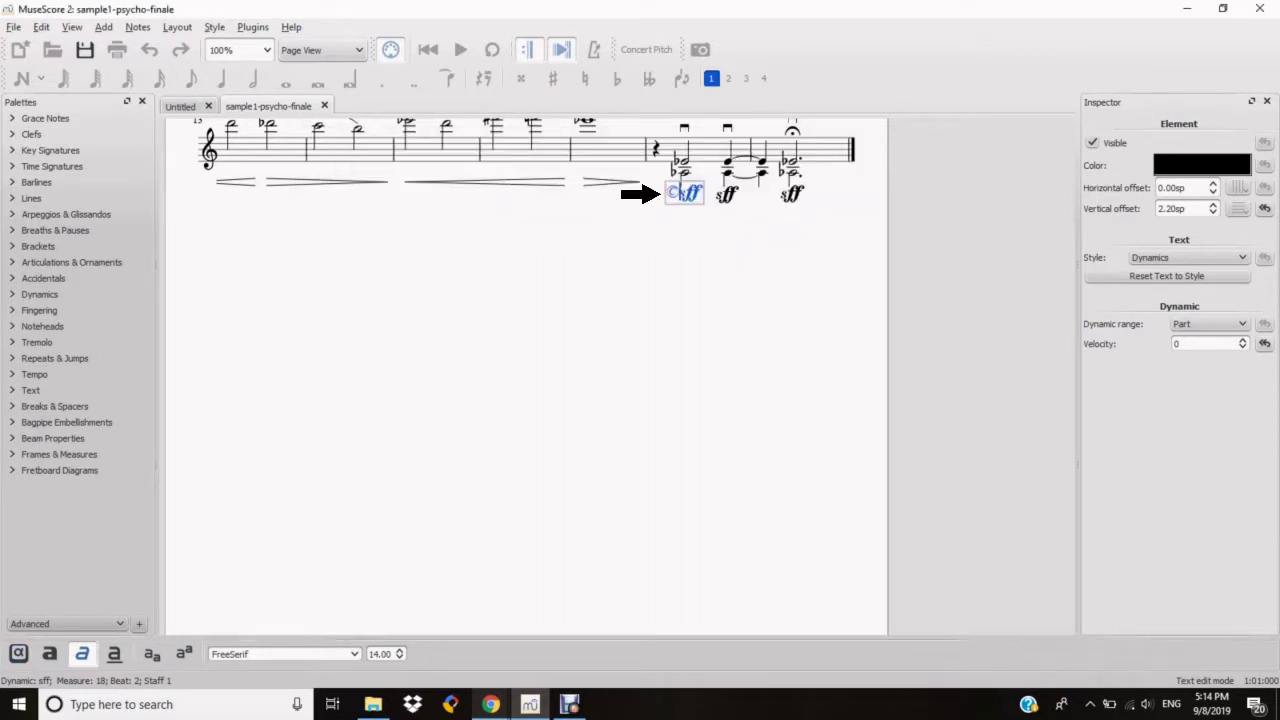
Step: Cut the © character out of the first sff dynamic to the clipboard and finish editing the dynamic
{"action": "key", "text": "shift+Left"}
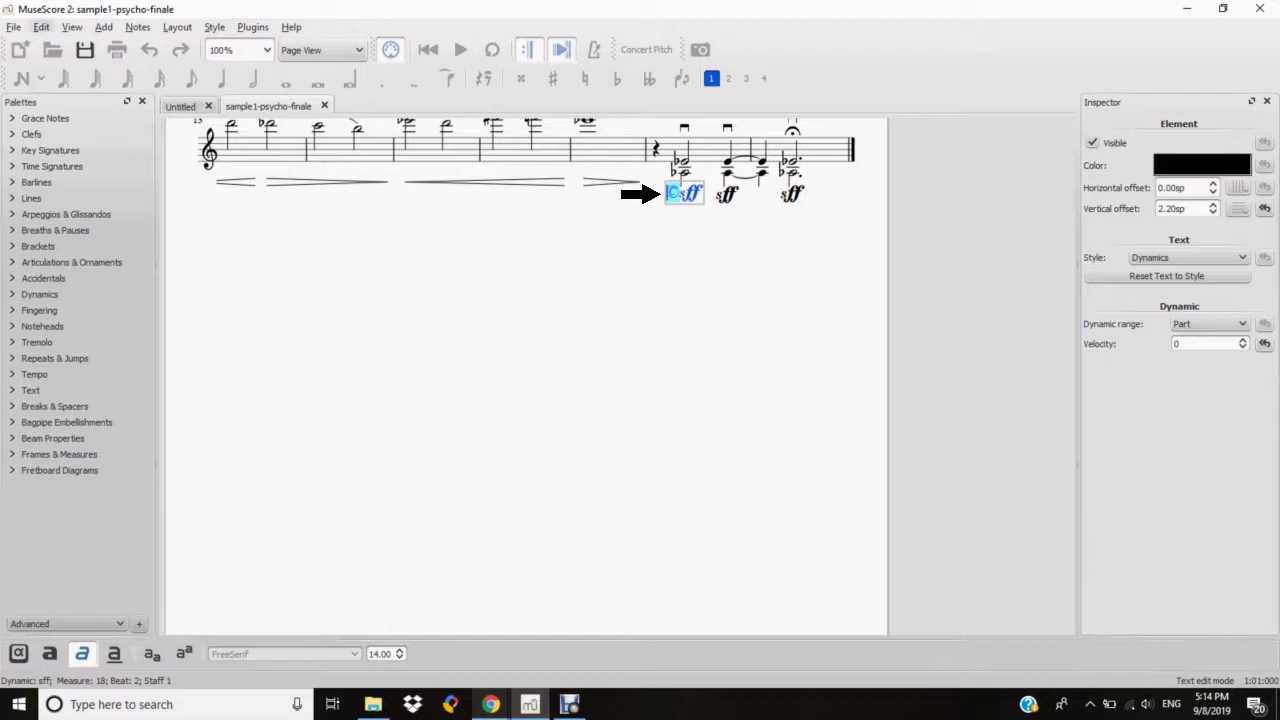
{"action": "left_click", "coordinate": [41, 27]}
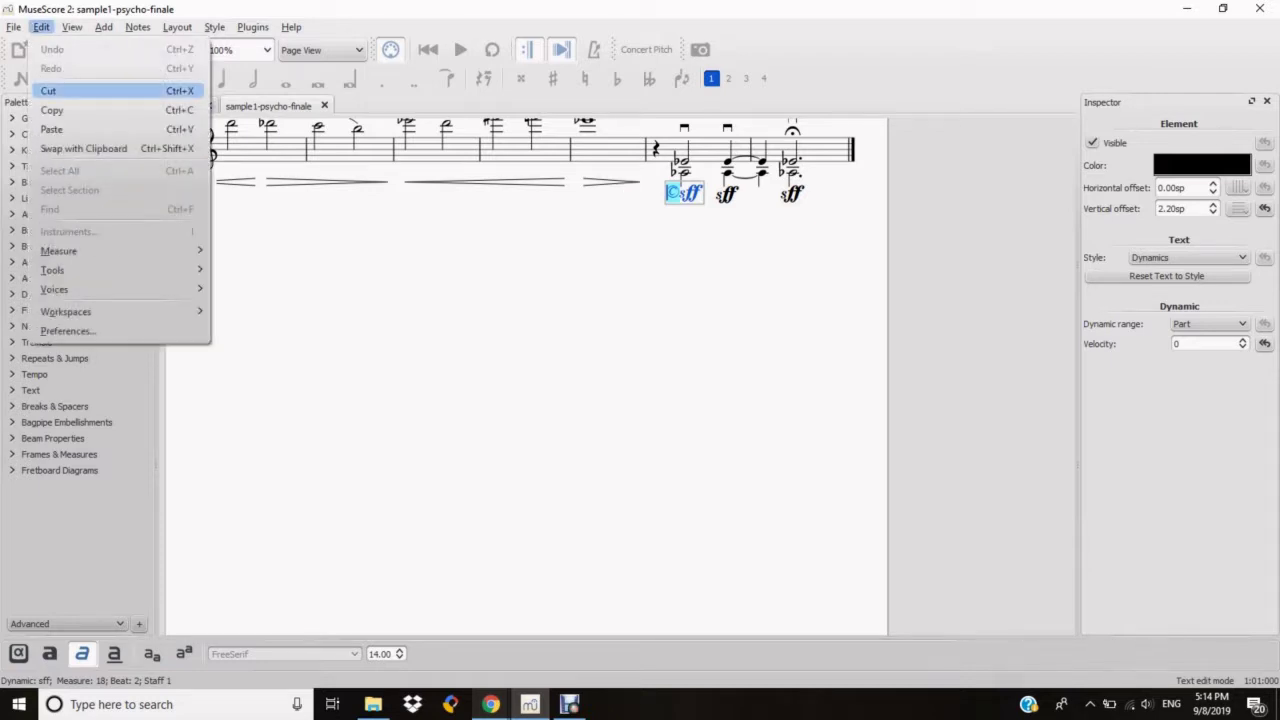
{"action": "left_click", "coordinate": [48, 90]}
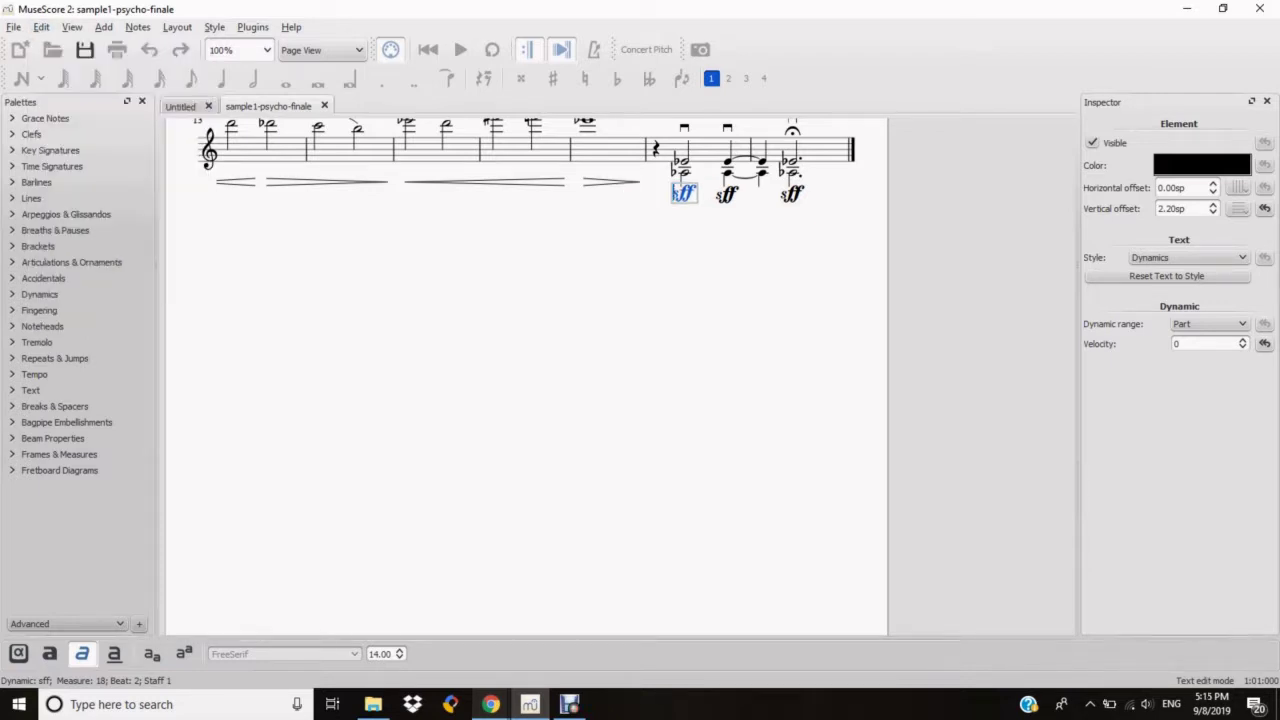
{"action": "key", "text": "Escape"}
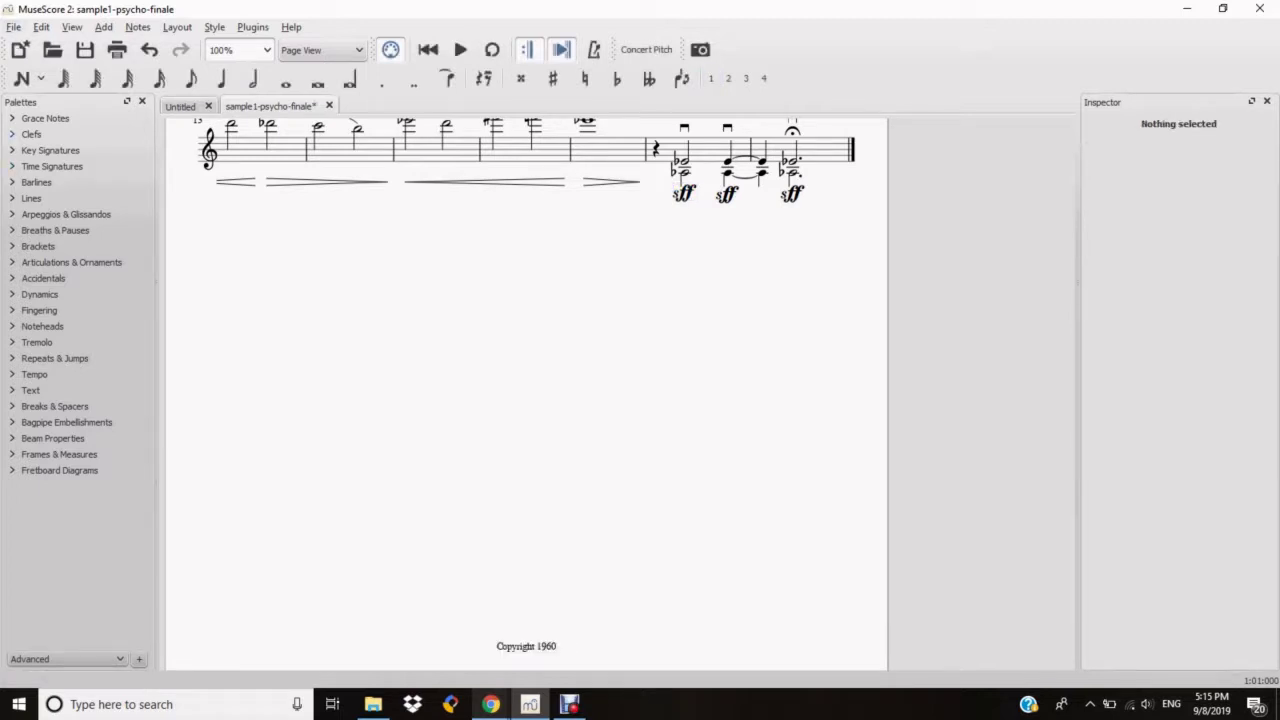
Step: Replace the word Copyright with the cut © in the score's copyright property, keeping 1960, and save the score
{"action": "left_click", "coordinate": [14, 27]}
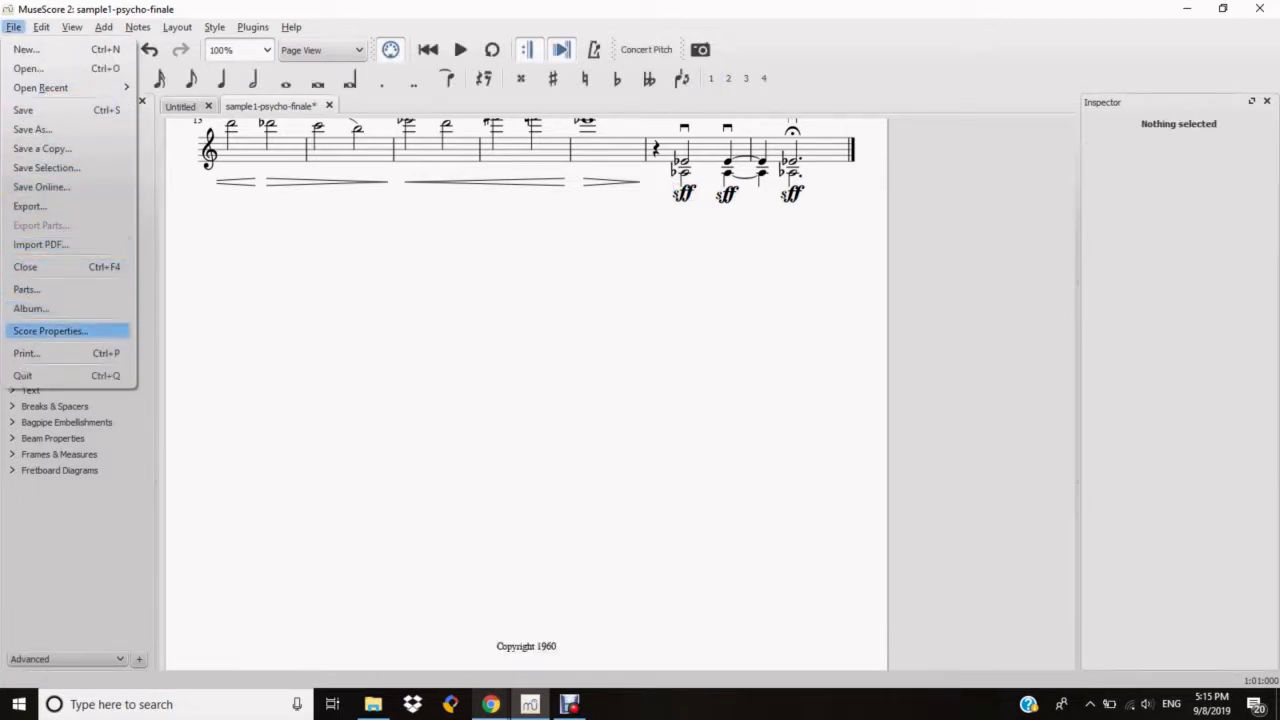
{"action": "key", "text": "Return"}
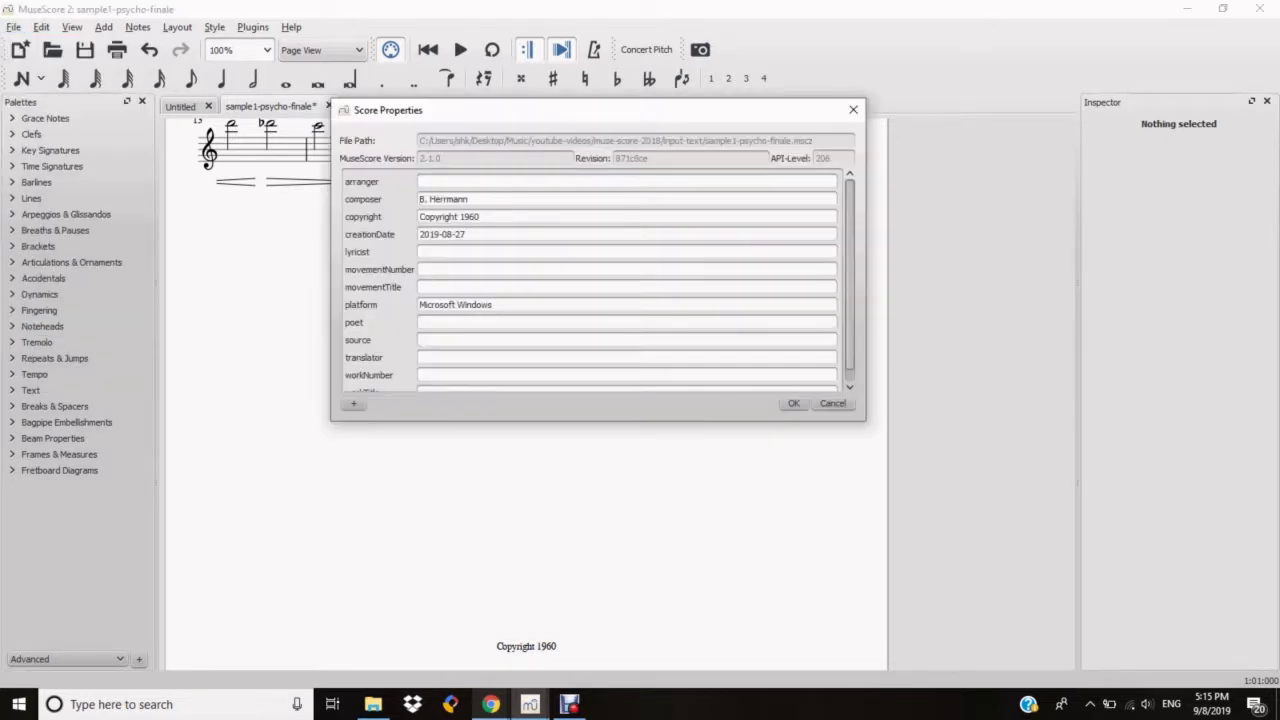
{"action": "left_click", "coordinate": [500, 234]}
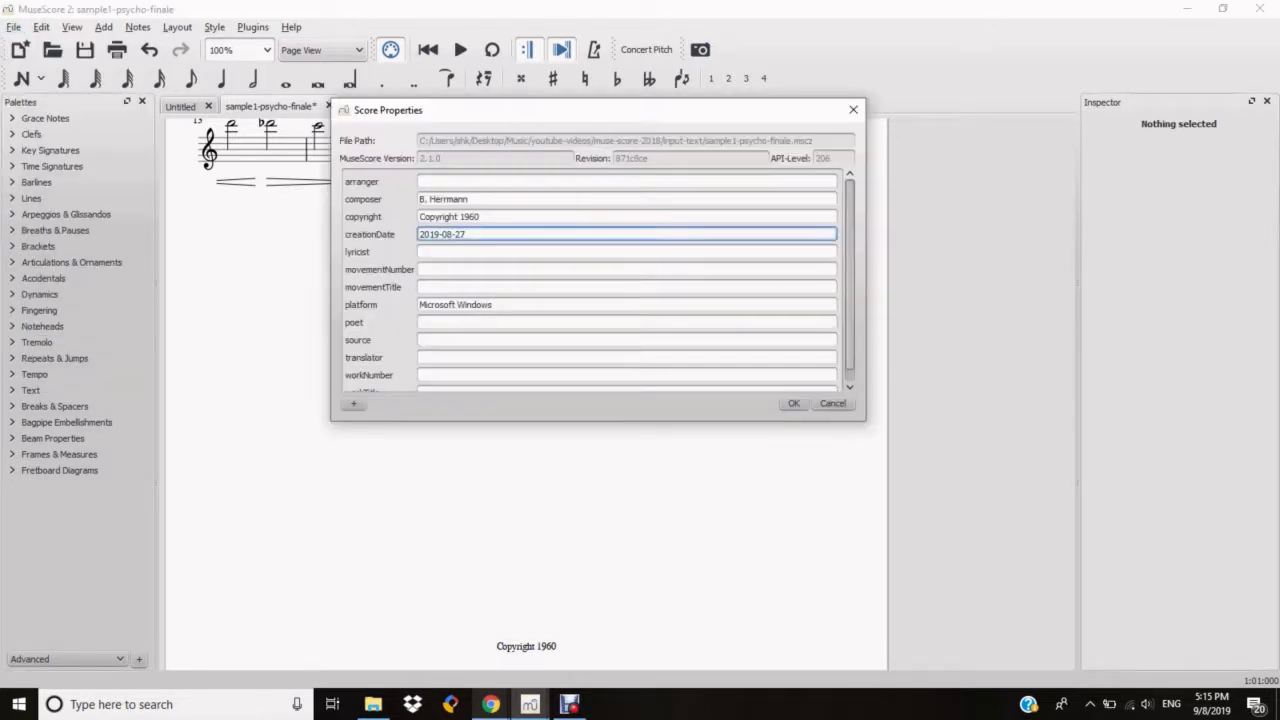
{"action": "left_click", "coordinate": [500, 216]}
{"action": "left_click_drag", "start_coordinate": [458, 216], "coordinate": [419, 216]}
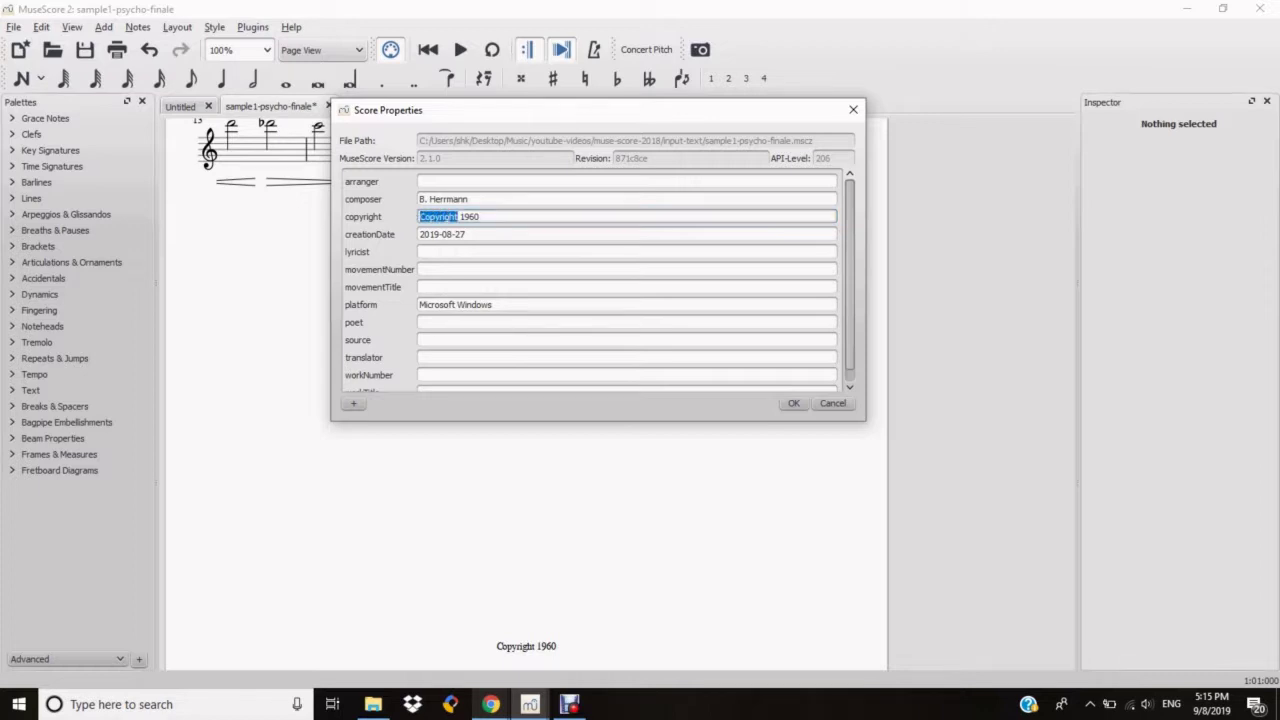
{"action": "right_click", "coordinate": [456, 219]}
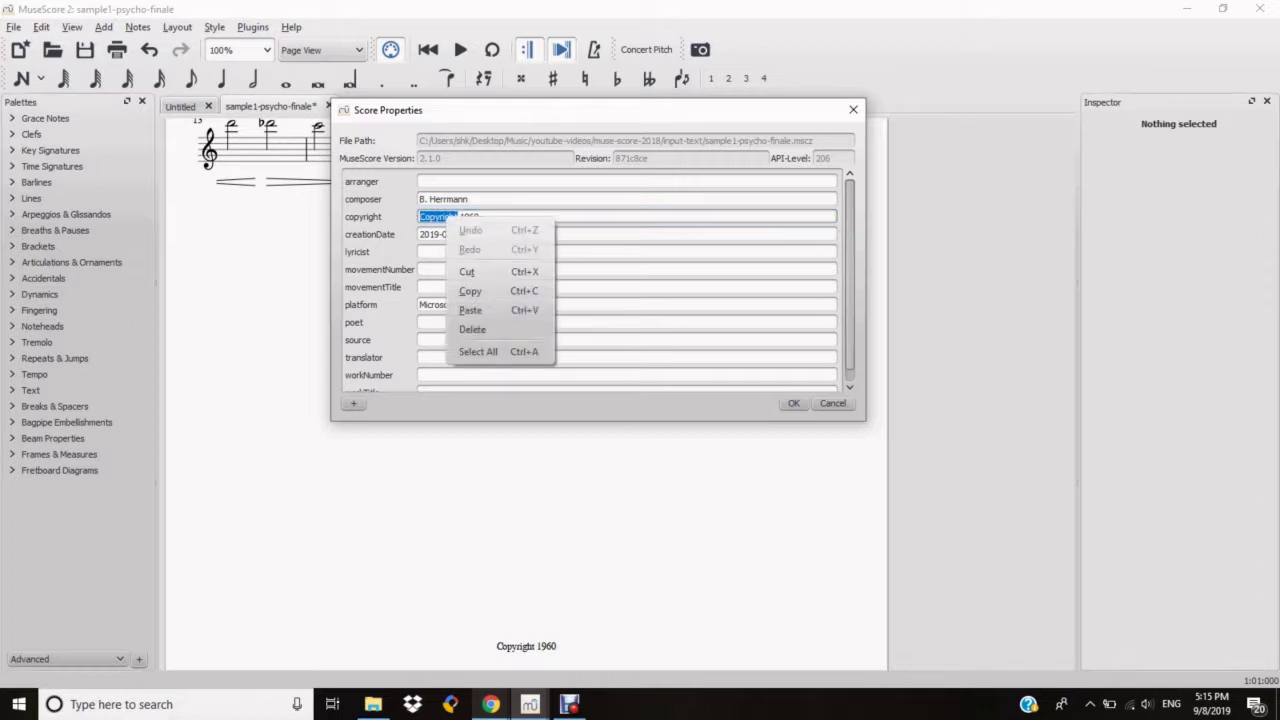
{"action": "left_click", "coordinate": [470, 310]}
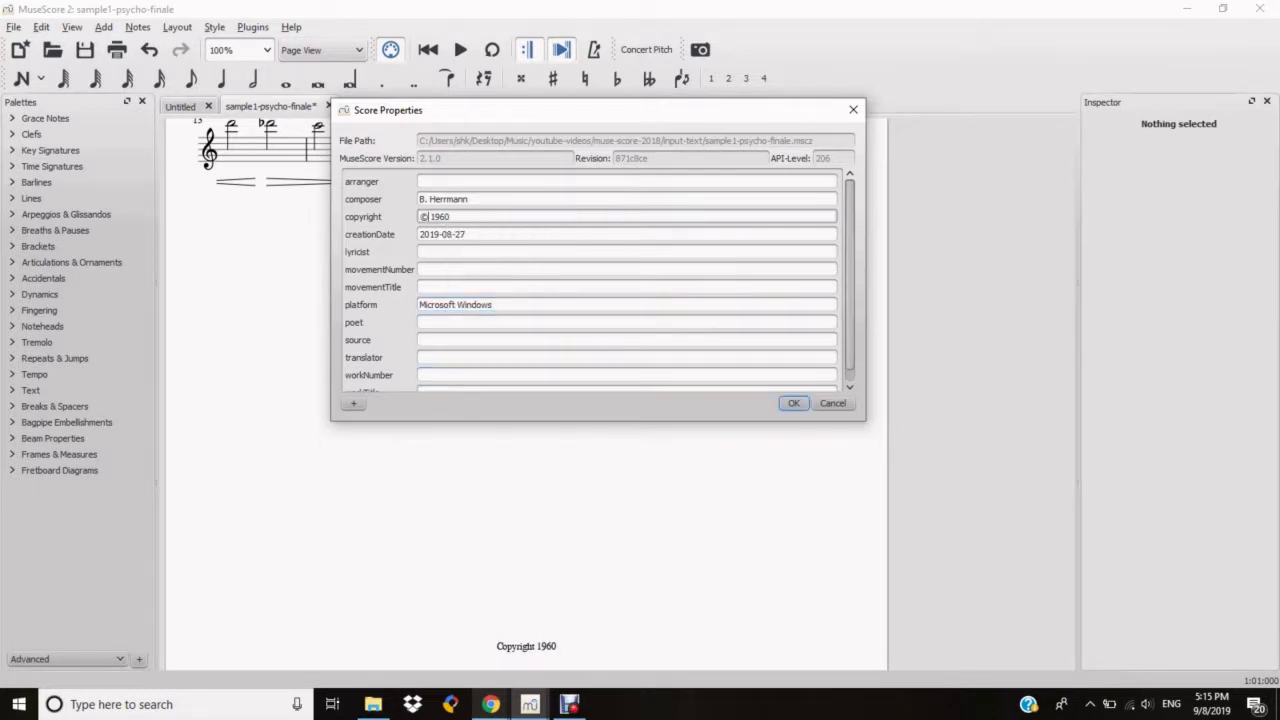
{"action": "left_click", "coordinate": [793, 403]}
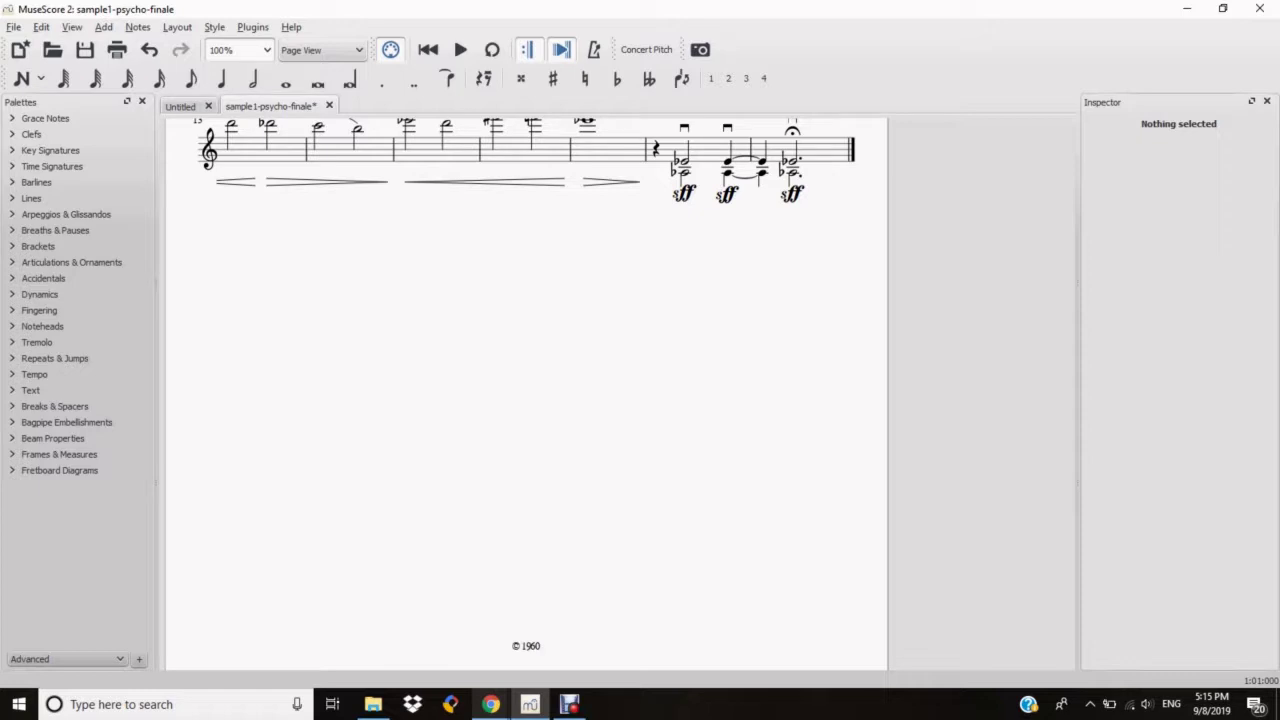
{"action": "key", "text": "ctrl+s"}
Step: Close the Psycho Finale score and open the recent file sample2-mozart-concerto-full-v1.mscz
{"action": "left_click", "coordinate": [14, 27]}
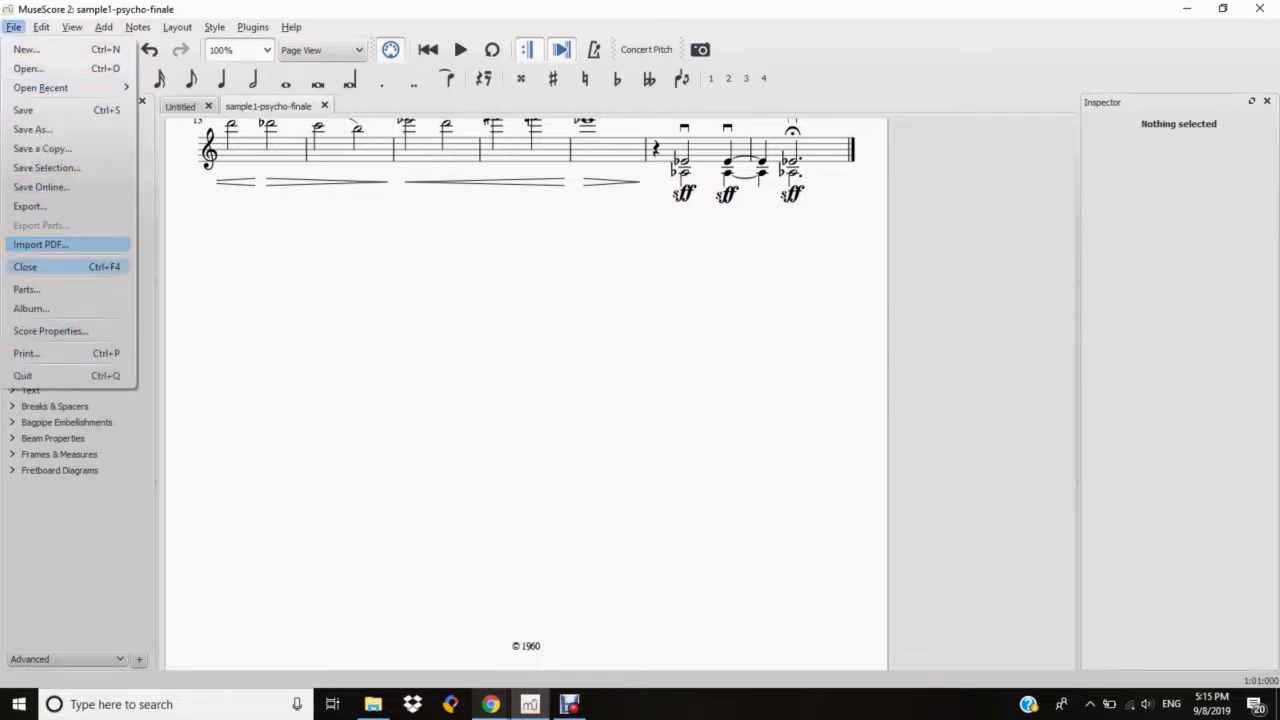
{"action": "left_click", "coordinate": [25, 267]}
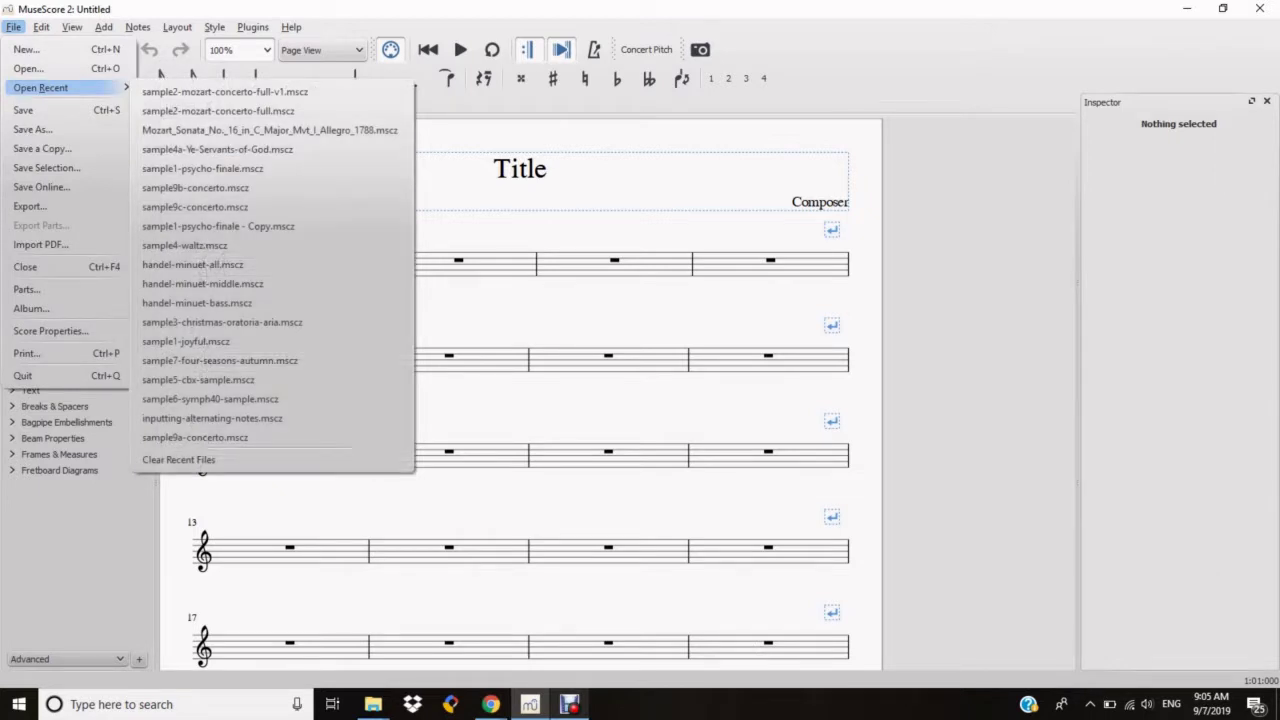
{"action": "key", "text": "Down"}
{"action": "key", "text": "Return"}
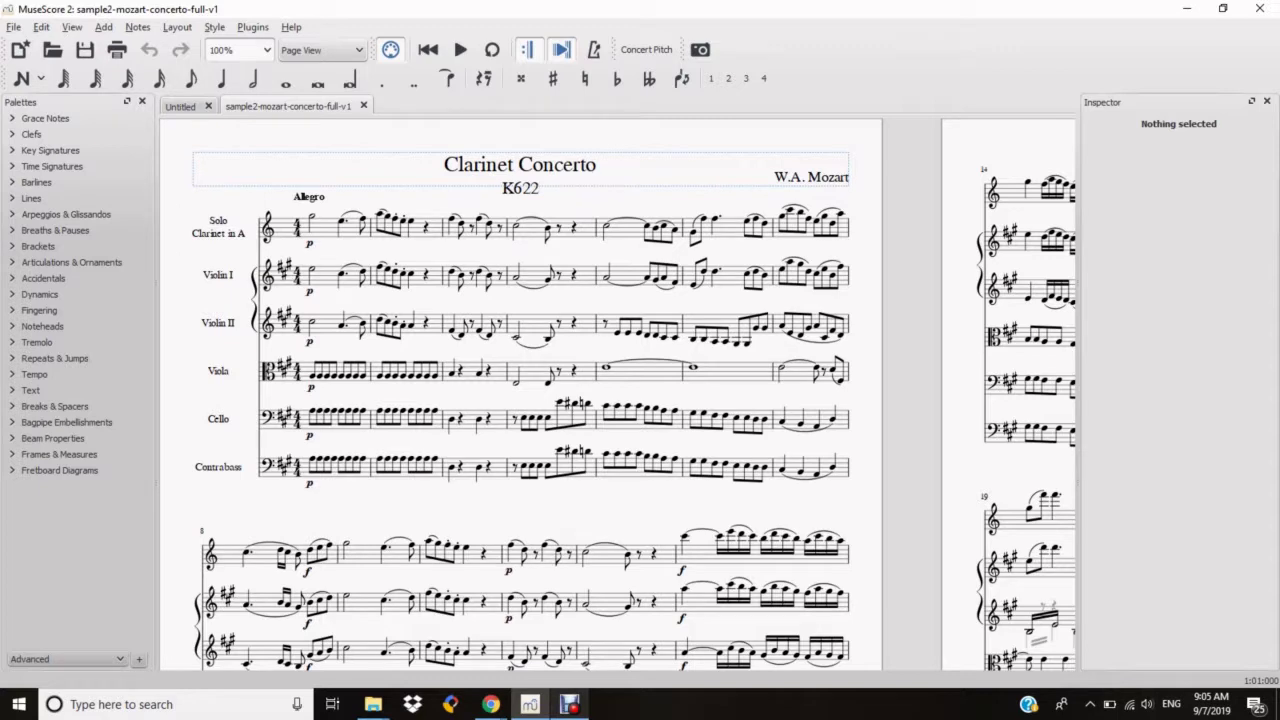
Step: Examine the copyright notice in the footers of the concerto's first three pages
{"action": "scroll", "coordinate": [520, 400], "scroll_direction": "down", "scroll_amount": 5}
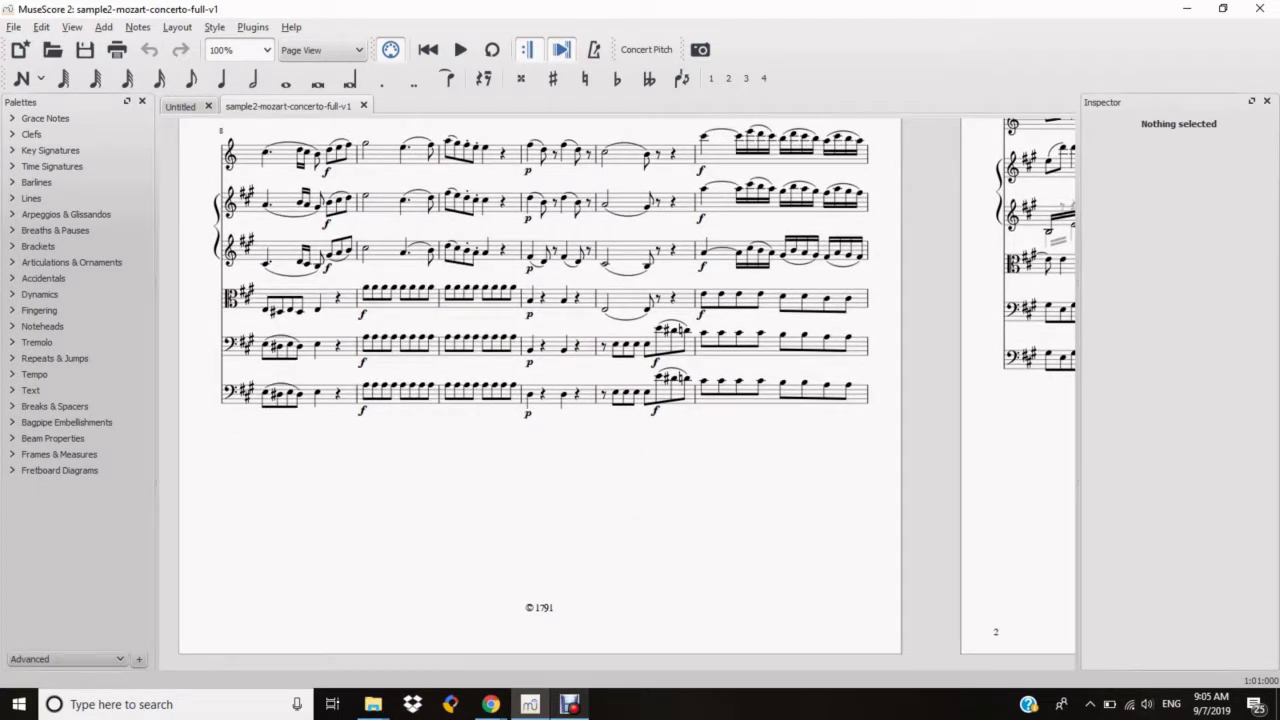
{"action": "scroll", "coordinate": [617, 395], "scroll_direction": "right", "scroll_amount": 6}
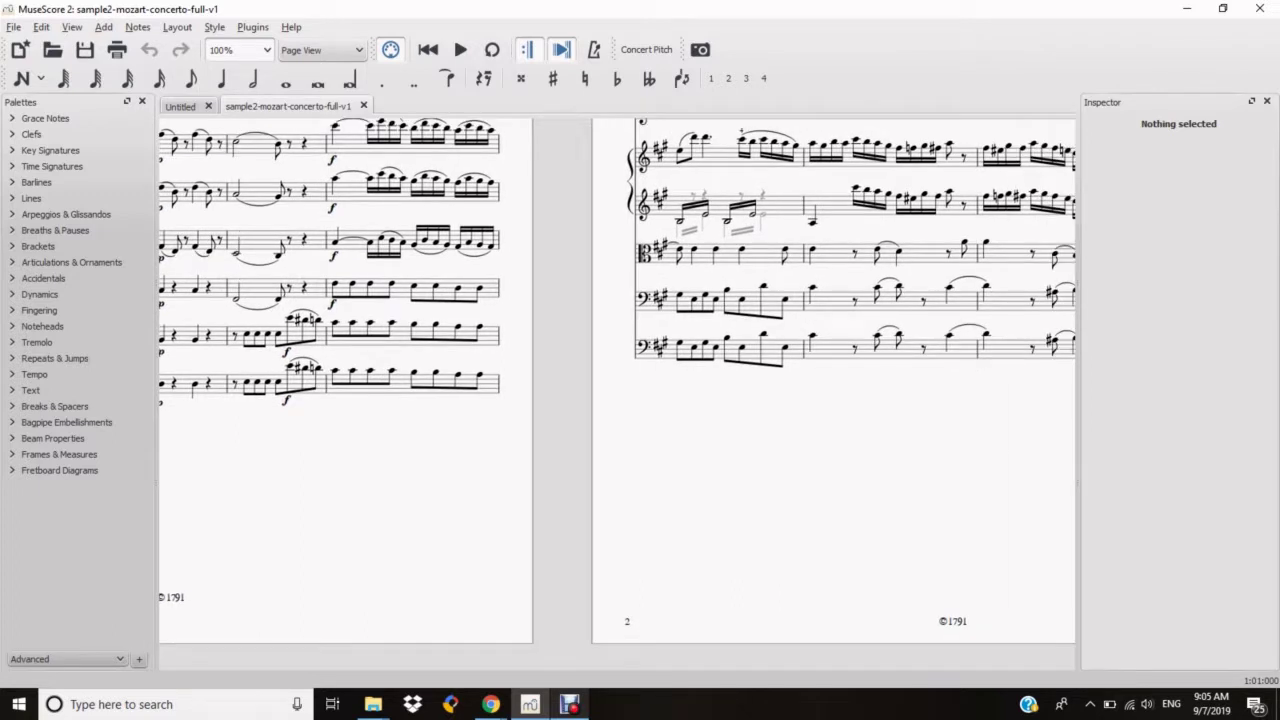
{"action": "scroll", "coordinate": [617, 383], "scroll_direction": "right", "scroll_amount": 4}
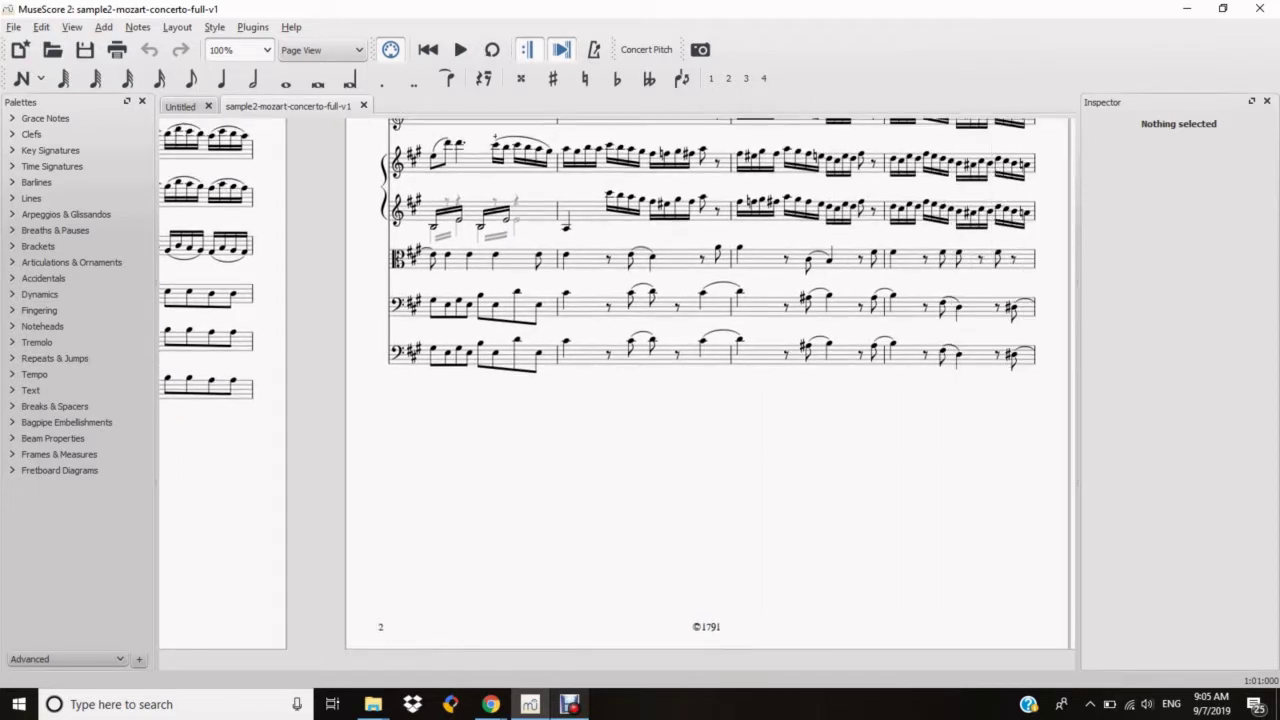
{"action": "scroll", "coordinate": [617, 385], "scroll_direction": "right", "scroll_amount": 6}
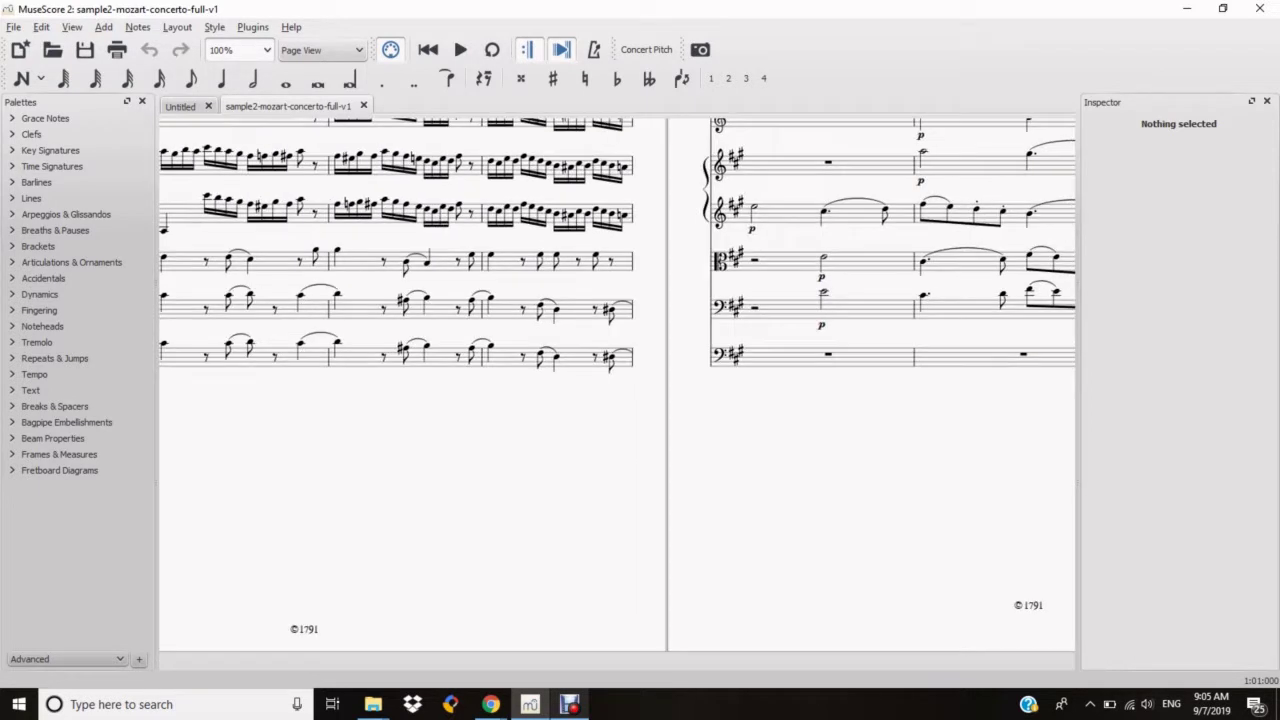
{"action": "scroll", "coordinate": [617, 395], "scroll_direction": "left", "scroll_amount": 8}
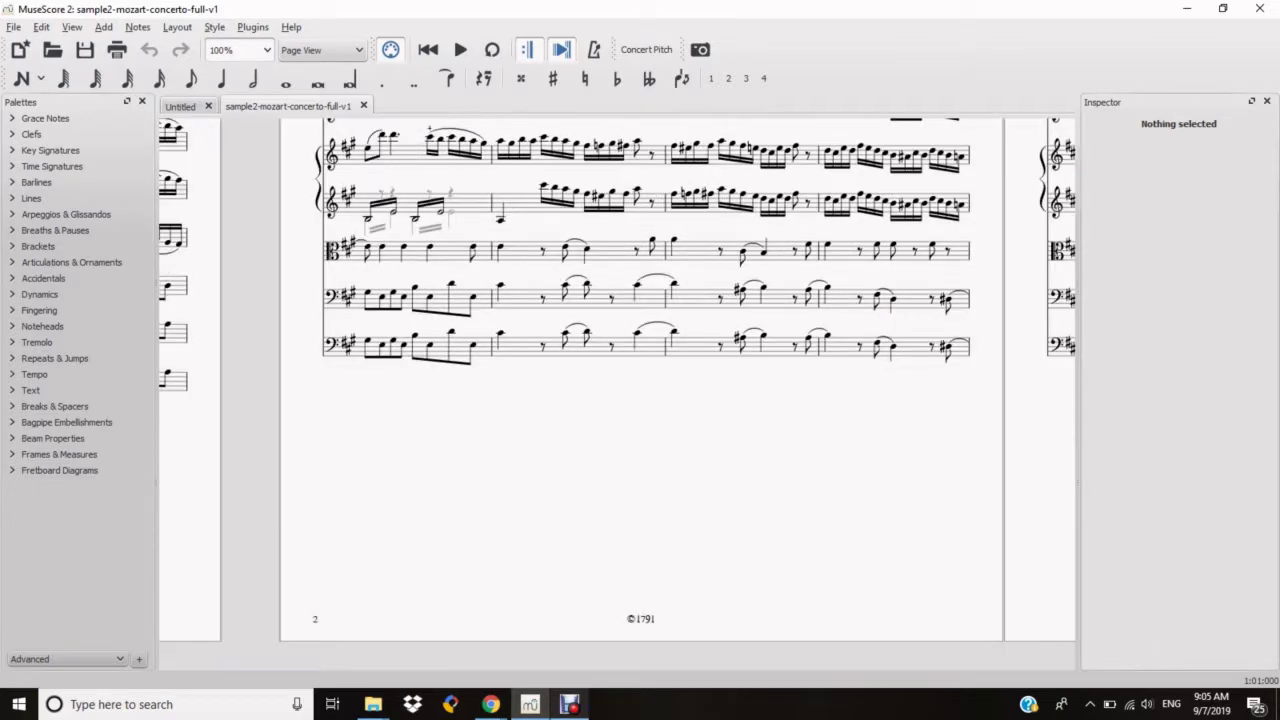
{"action": "scroll", "coordinate": [617, 395], "scroll_direction": "left", "scroll_amount": 4}
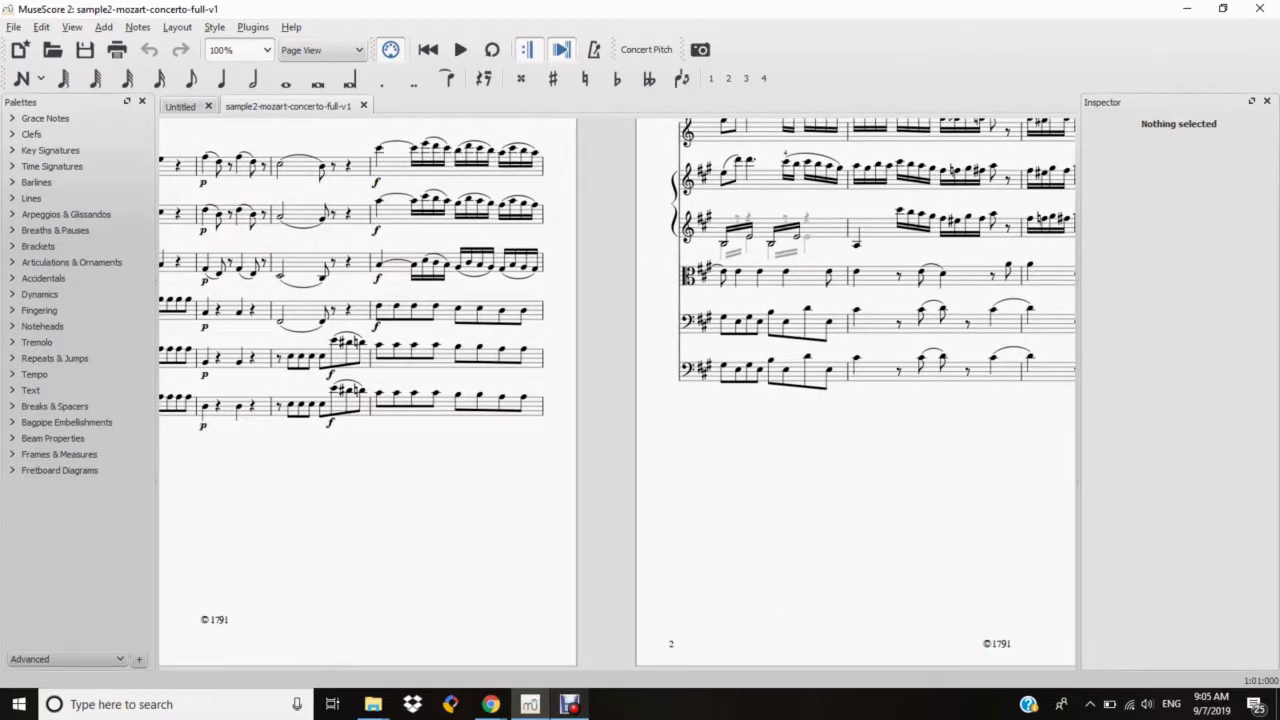
Step: Remove $:copyright: from the middle footer text of even pages in the general style and apply the change
{"action": "left_click", "coordinate": [215, 27]}
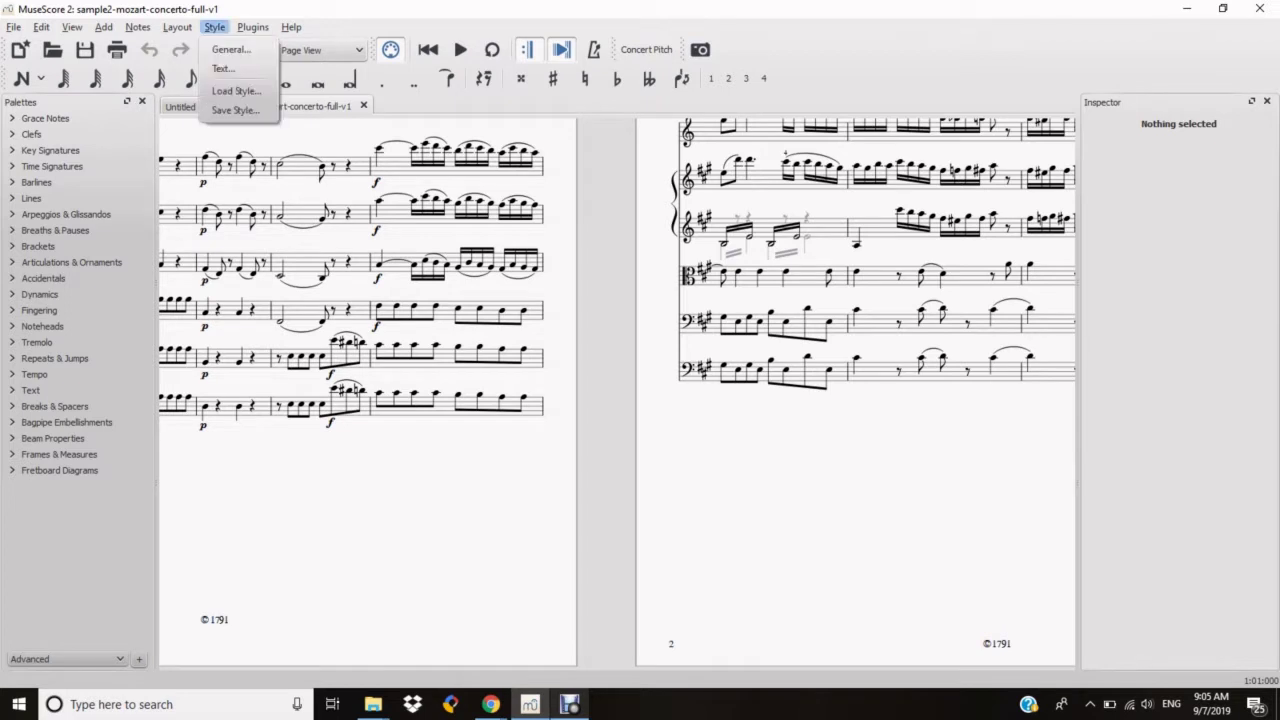
{"action": "key", "text": "Escape"}
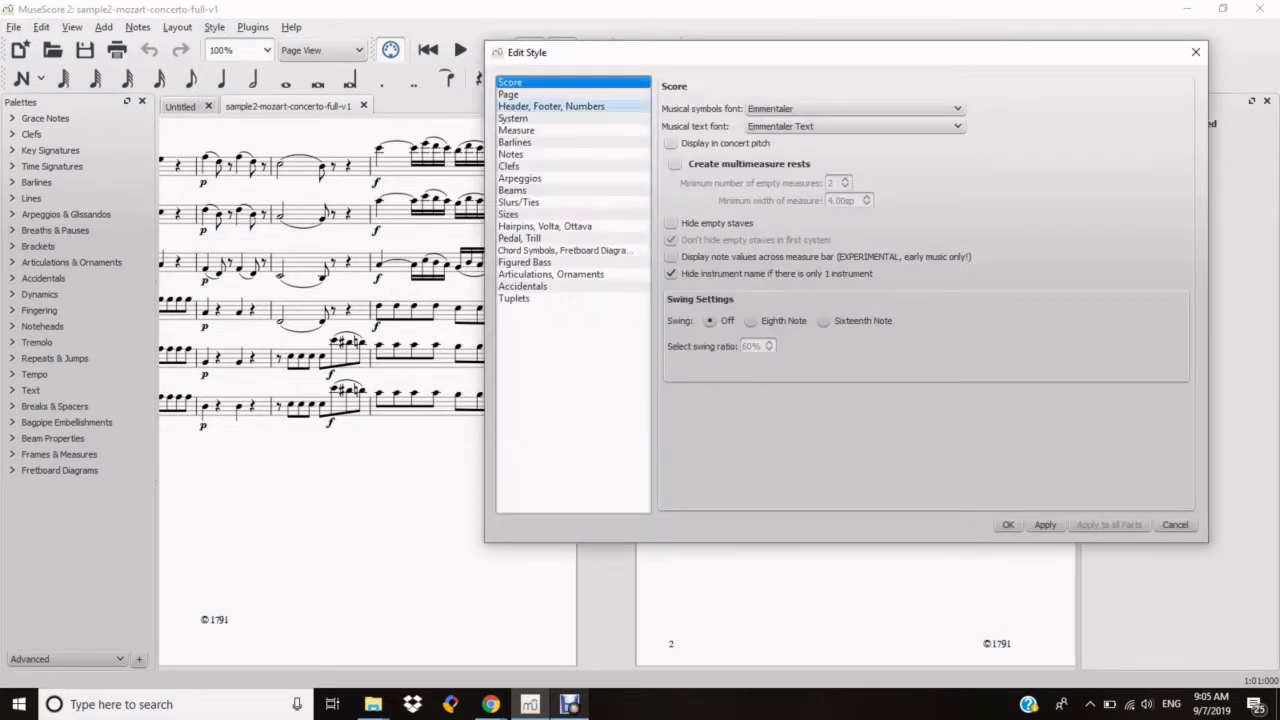
{"action": "left_click", "coordinate": [551, 106]}
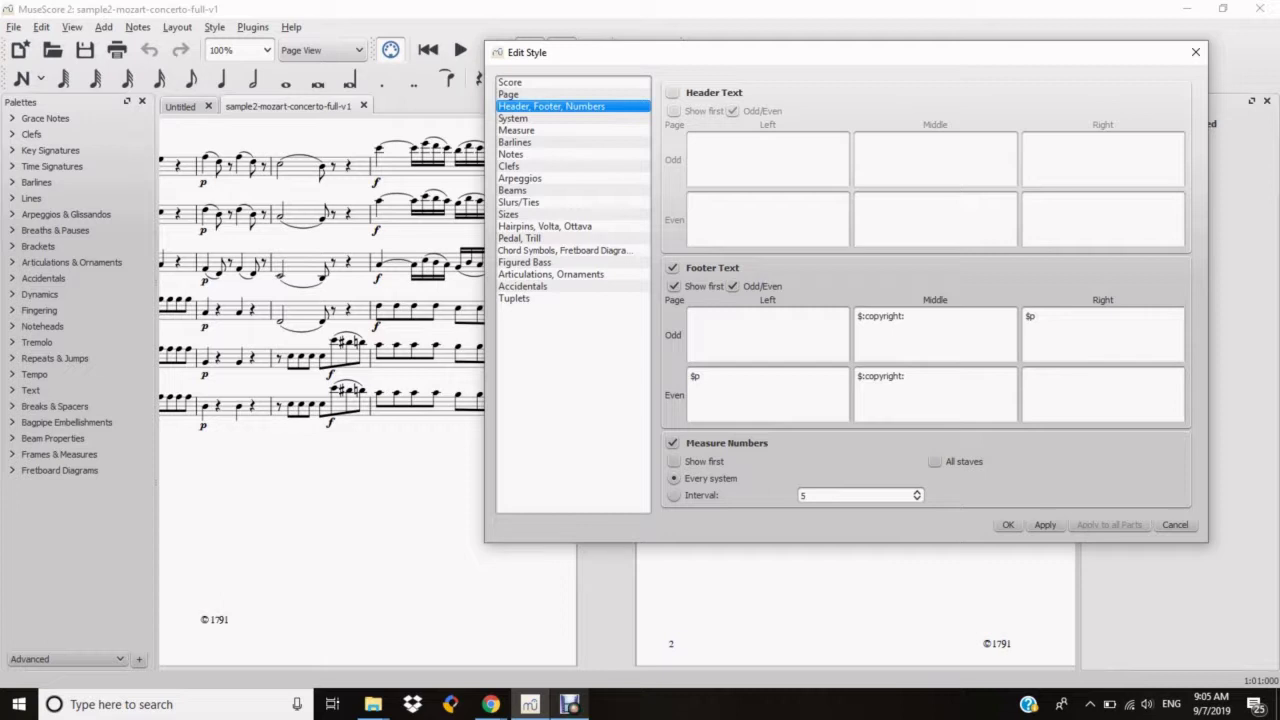
{"action": "left_click", "coordinate": [767, 334]}
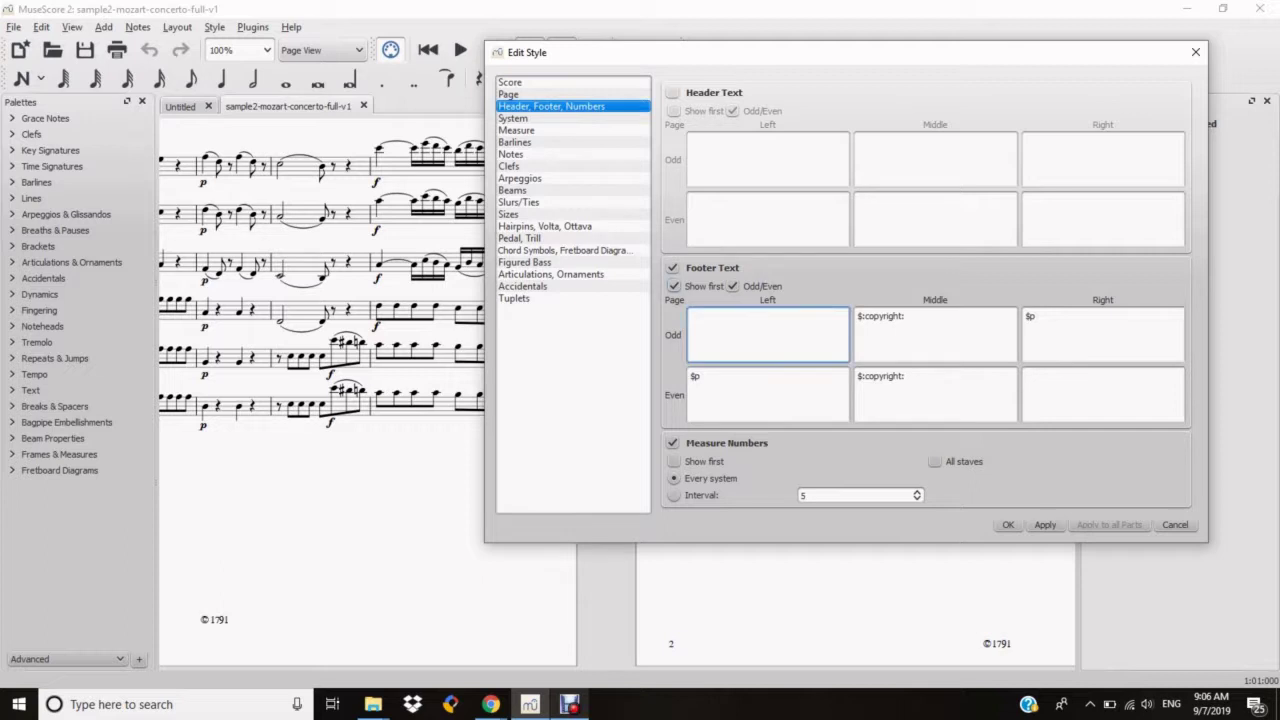
{"action": "mouse_move", "coordinate": [722, 334]}
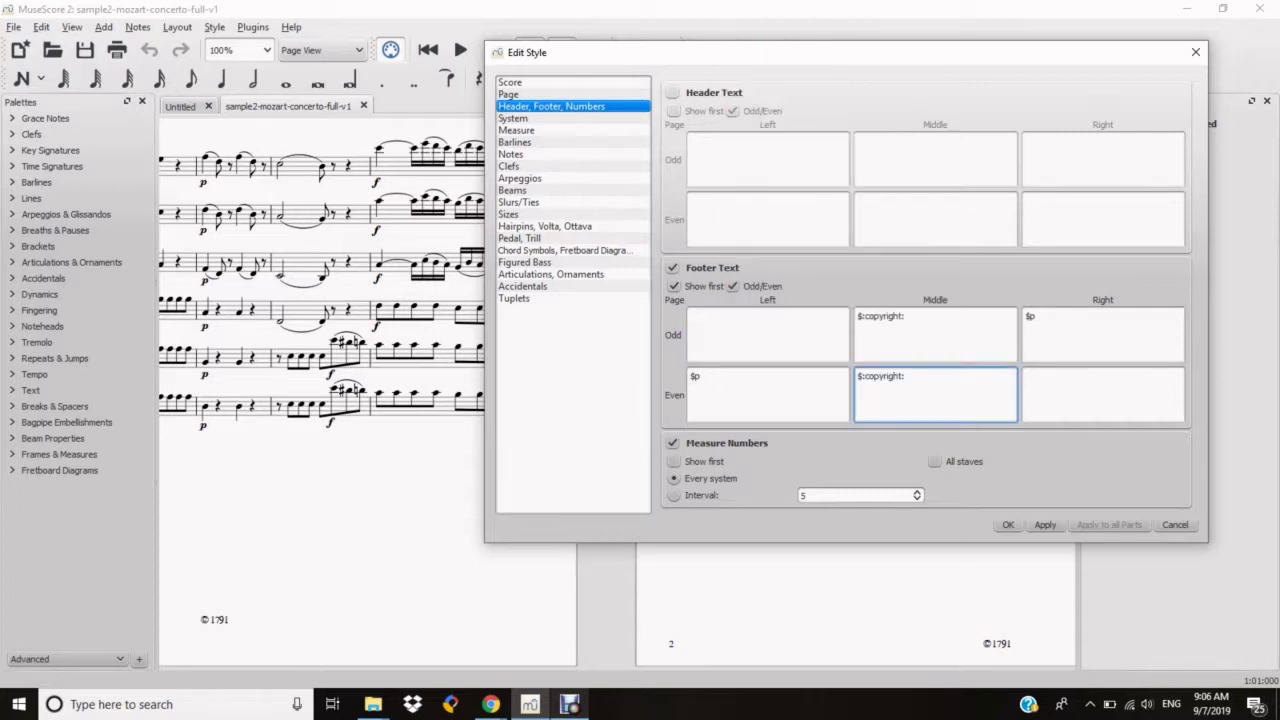
{"action": "left_click_drag", "start_coordinate": [905, 376], "coordinate": [856, 376]}
{"action": "left_click", "coordinate": [700, 376]}
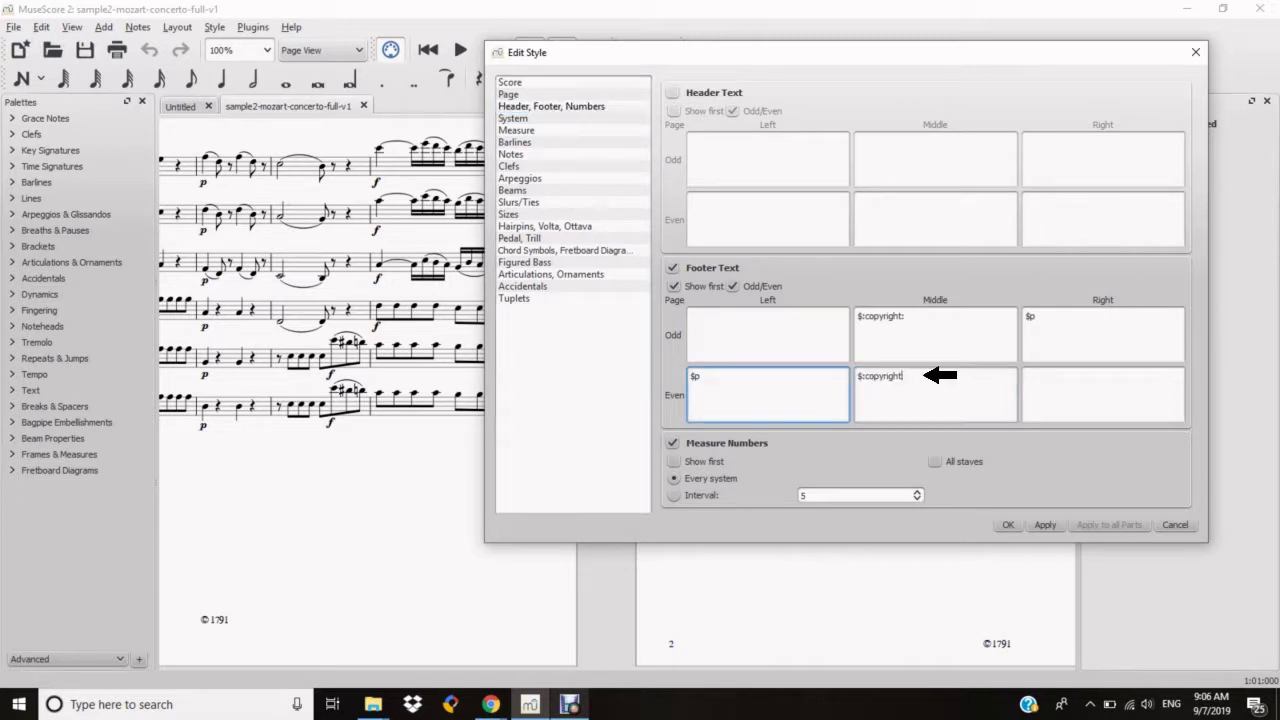
{"action": "key", "text": "BackSpace"}
{"action": "key", "text": "BackSpace"}
{"action": "key", "text": "BackSpace"}
{"action": "key", "text": "BackSpace"}
{"action": "key", "text": "BackSpace"}
{"action": "key", "text": "BackSpace"}
{"action": "key", "text": "BackSpace"}
{"action": "key", "text": "BackSpace"}
{"action": "key", "text": "BackSpace"}
{"action": "key", "text": "BackSpace"}
{"action": "key", "text": "BackSpace"}
{"action": "left_click", "coordinate": [1044, 524]}
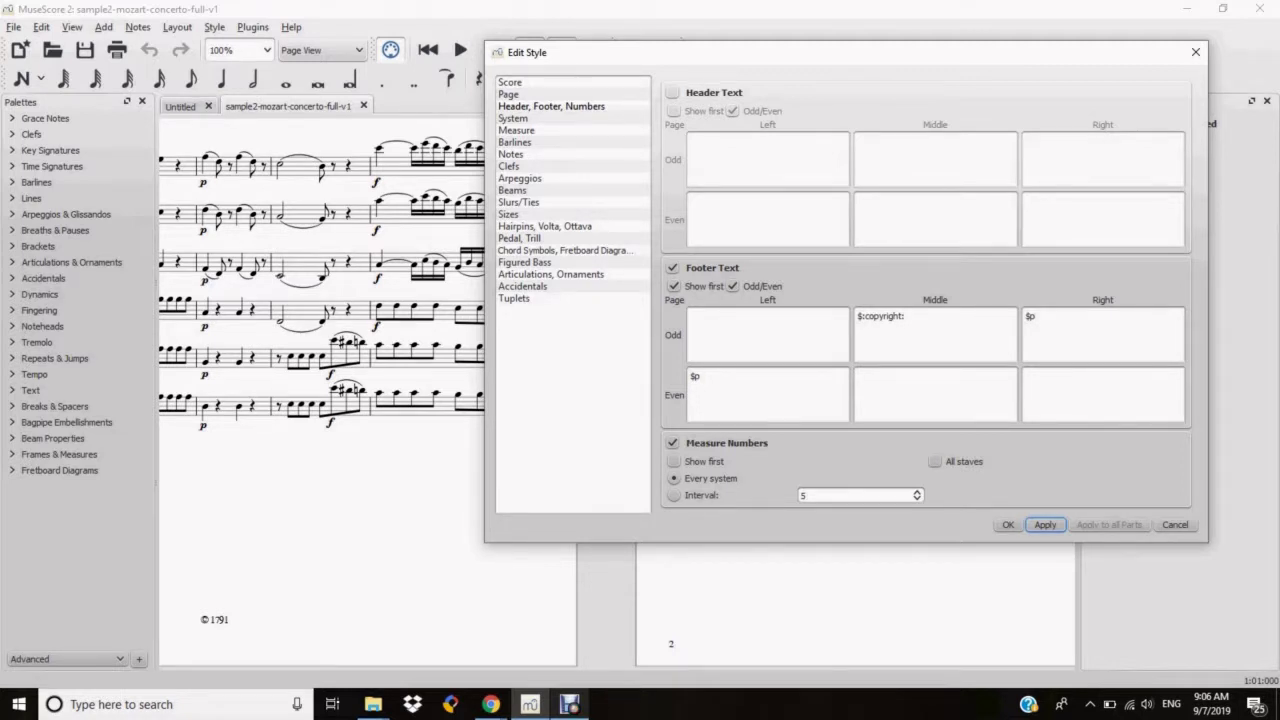
Step: Set the middle footer text of odd pages to $C followed by an empty line, and apply and accept the style
{"action": "left_click_drag", "start_coordinate": [906, 316], "coordinate": [858, 316]}
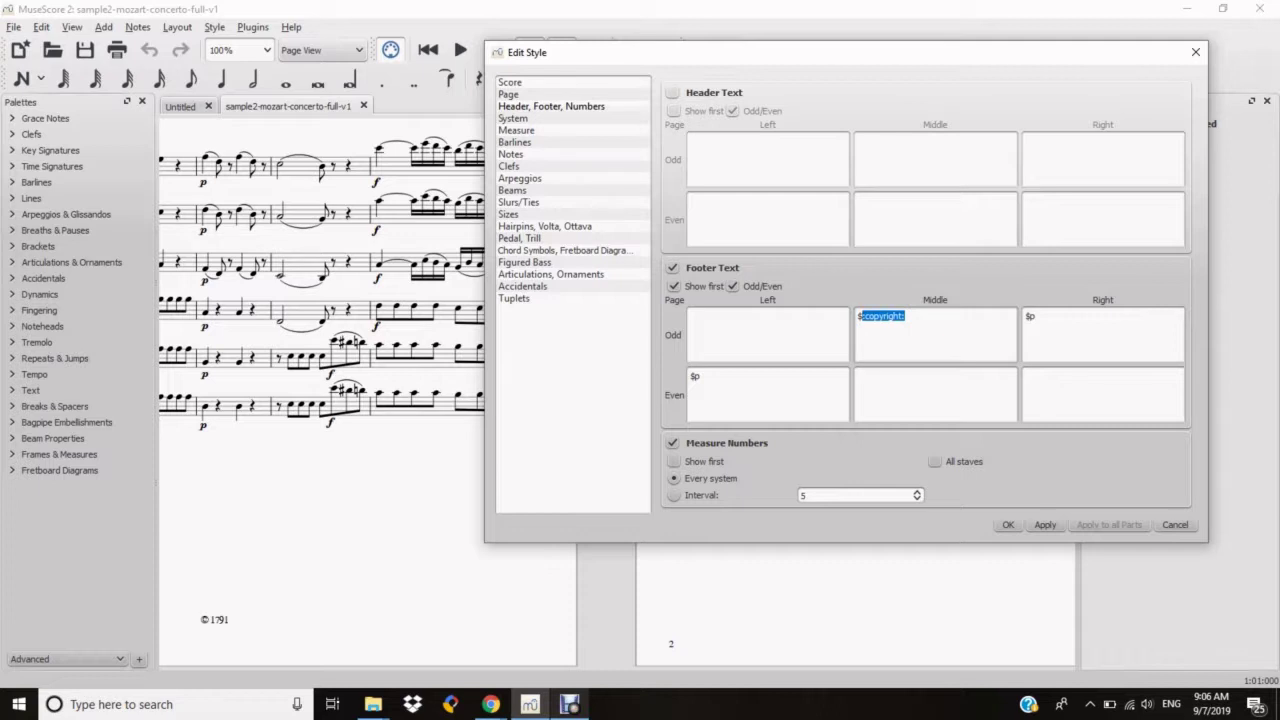
{"action": "type", "text": "C"}
{"action": "key", "text": "Return"}
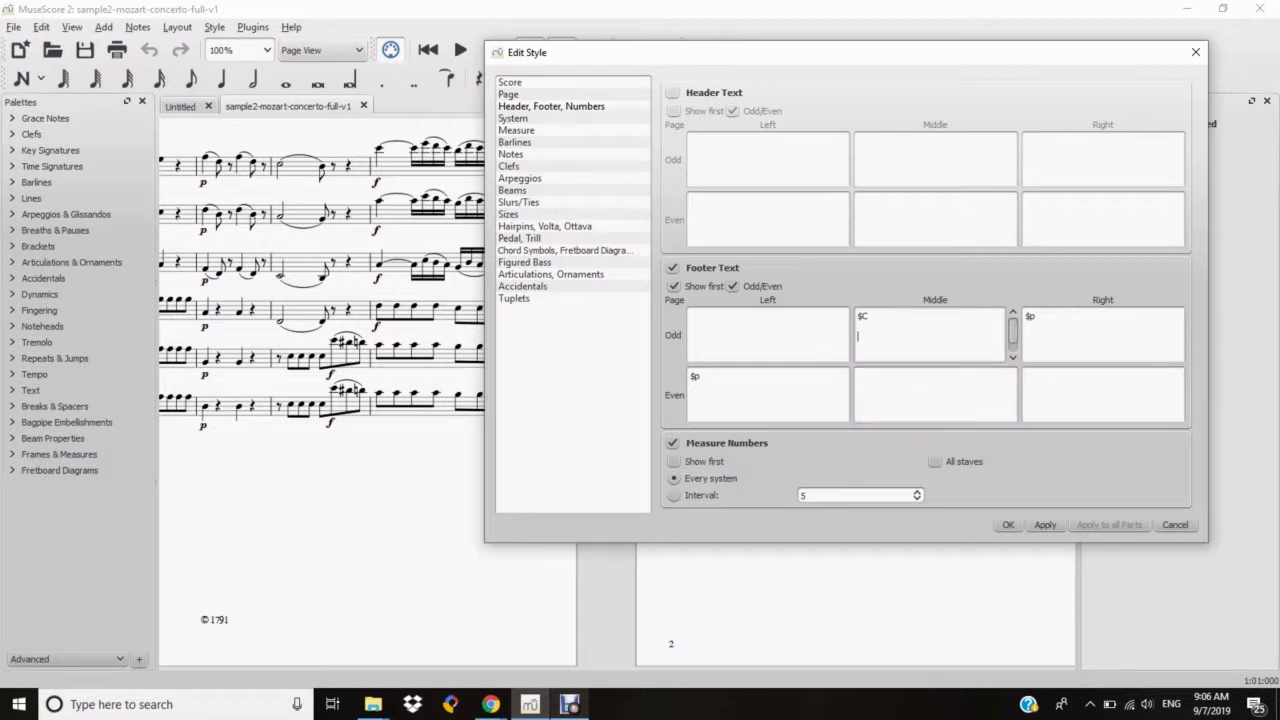
{"action": "left_click", "coordinate": [1045, 525]}
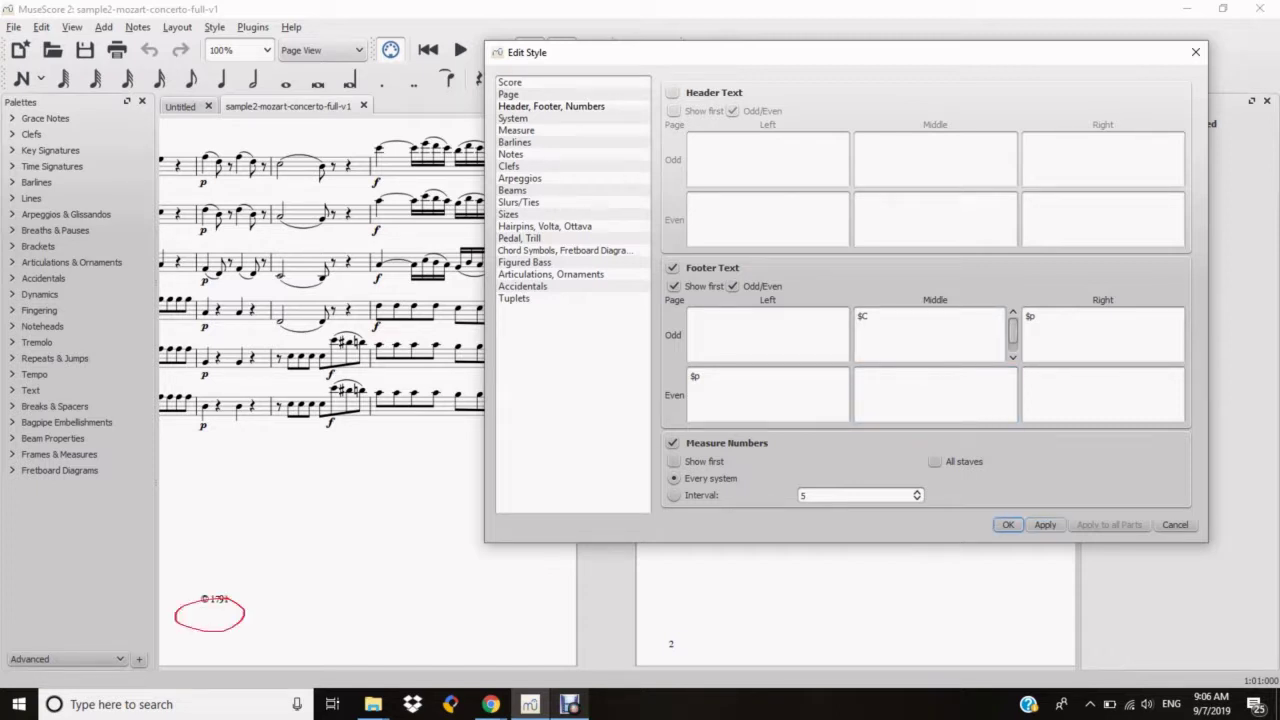
{"action": "left_click", "coordinate": [1008, 525]}
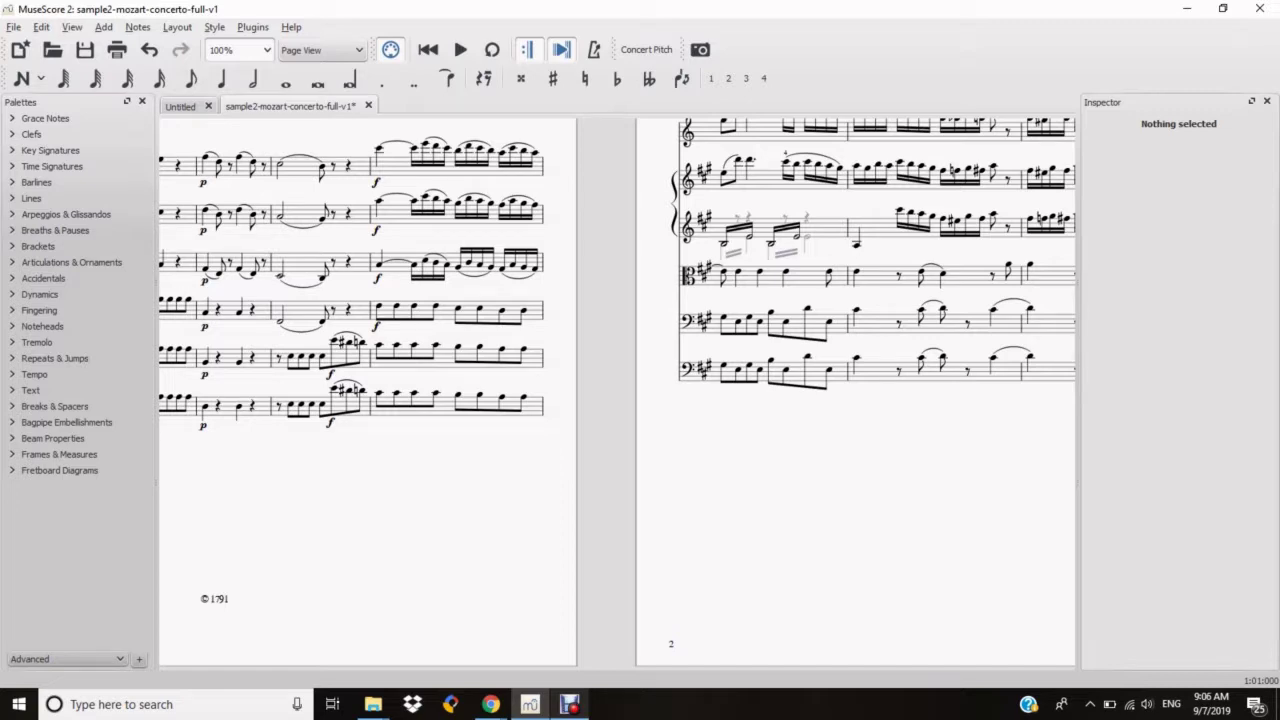
Step: Save the full concerto score with its new footers and close it
{"action": "left_click_drag", "start_coordinate": [820, 450], "coordinate": [412, 444]}
{"action": "scroll", "coordinate": [617, 390], "scroll_direction": "right", "scroll_amount": 8}
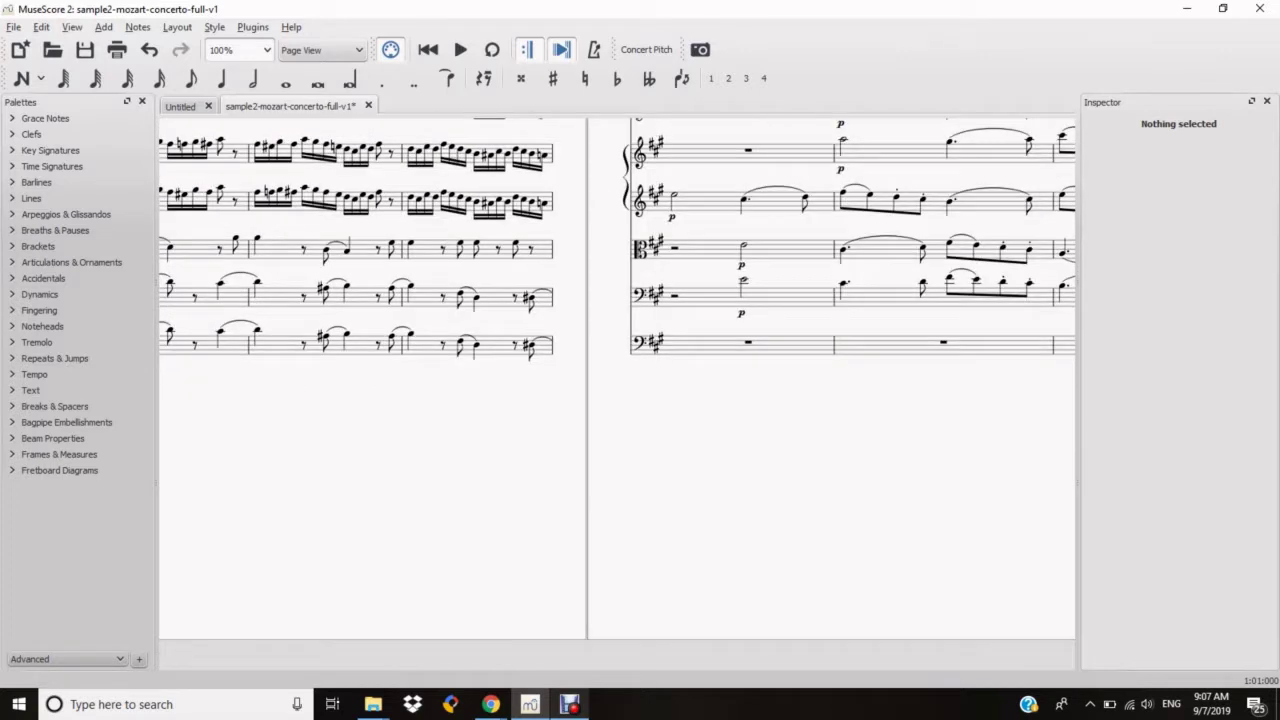
{"action": "scroll", "coordinate": [617, 390], "scroll_direction": "left", "scroll_amount": 10}
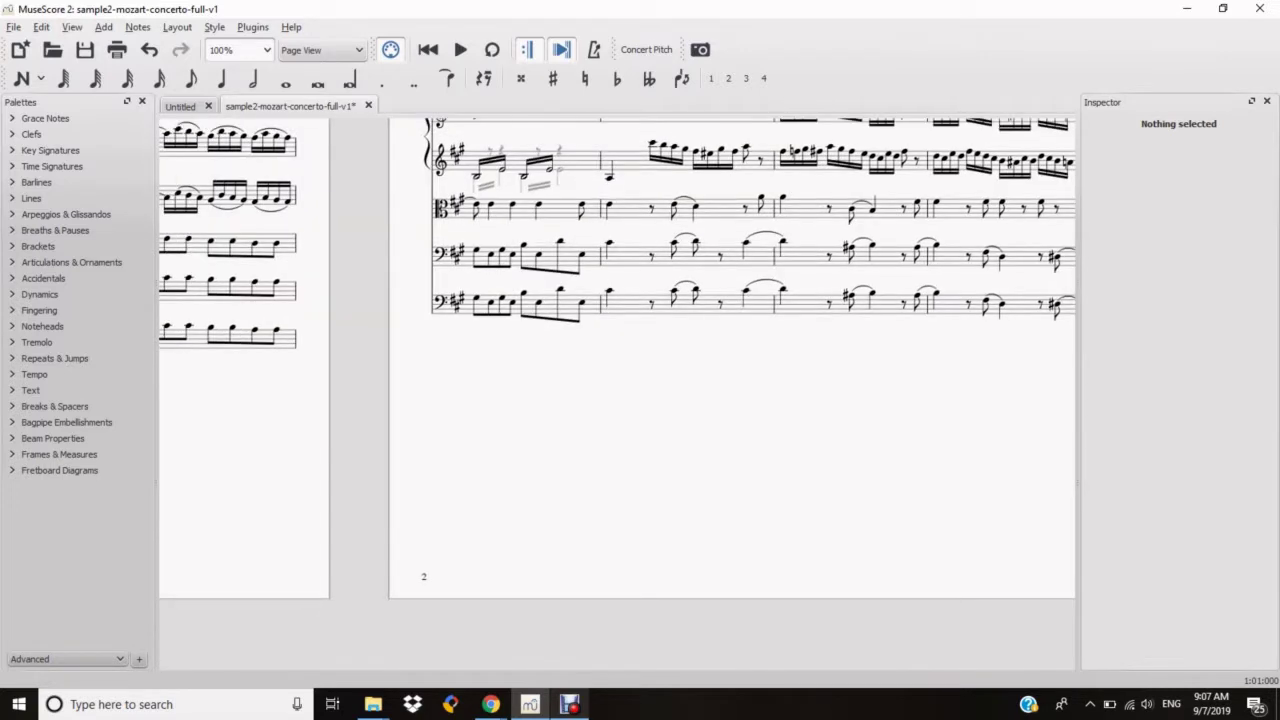
{"action": "left_click", "coordinate": [85, 49]}
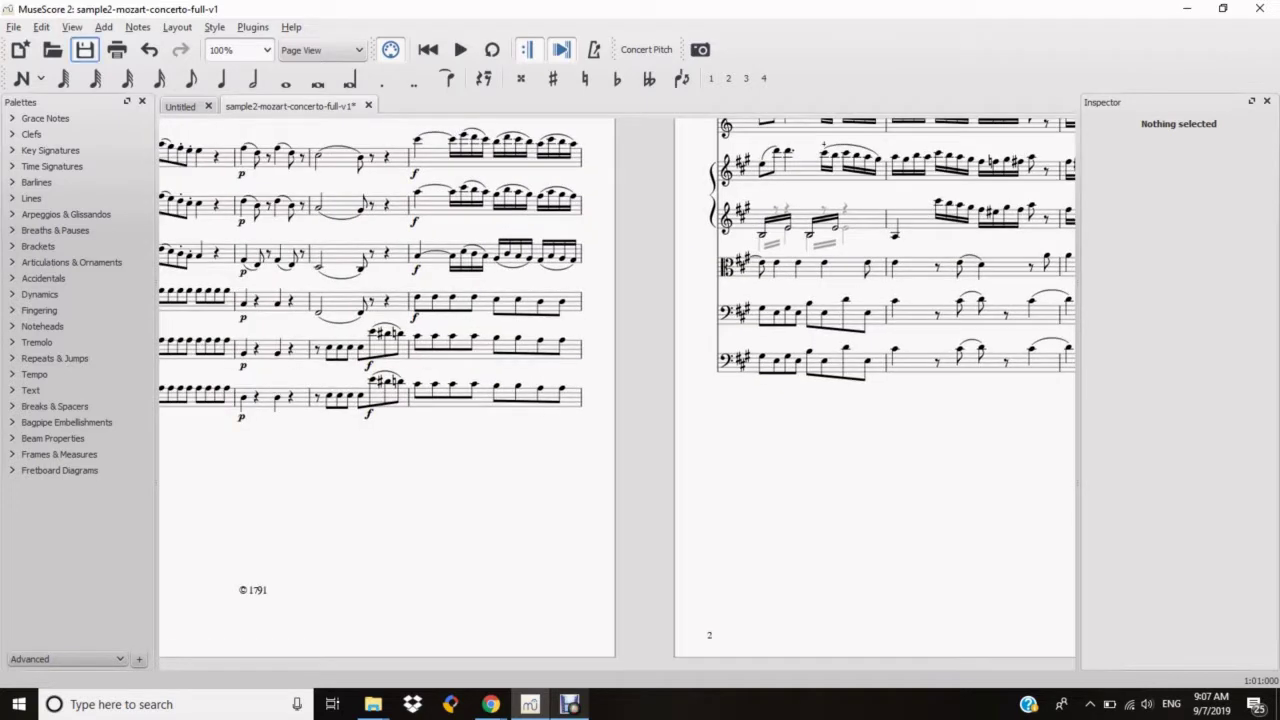
{"action": "left_click", "coordinate": [14, 27]}
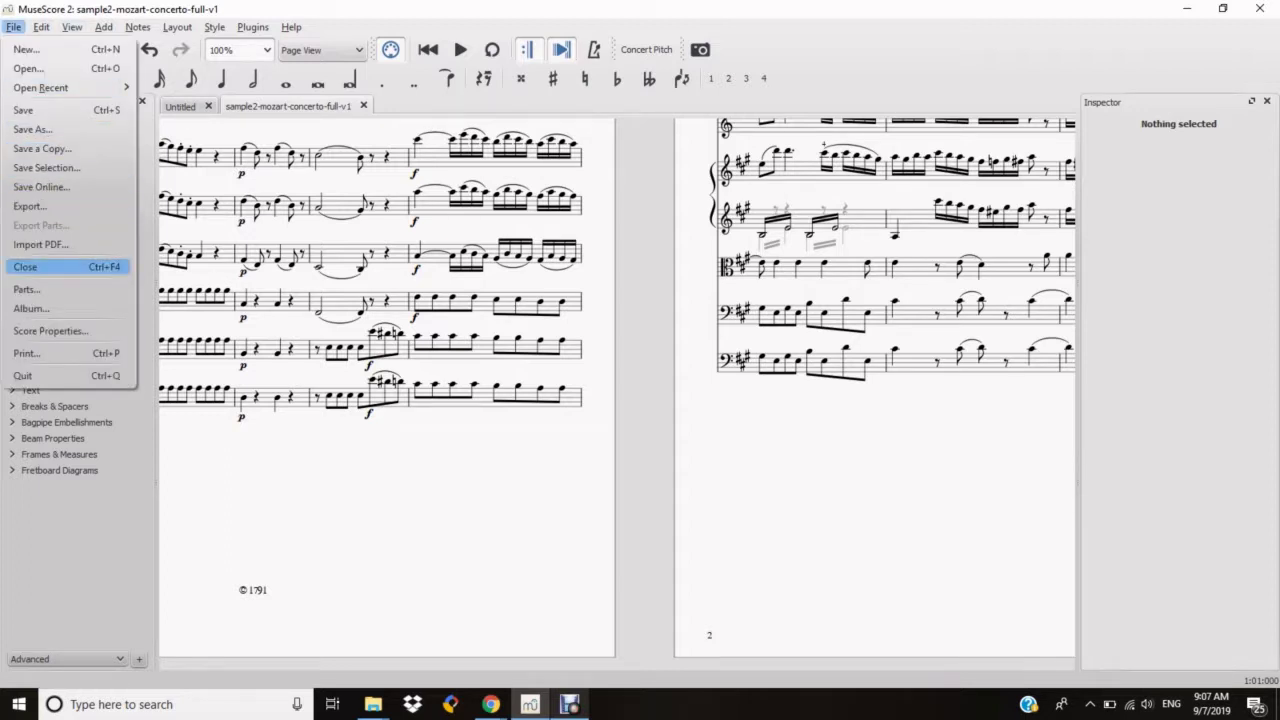
{"action": "left_click", "coordinate": [30, 267]}
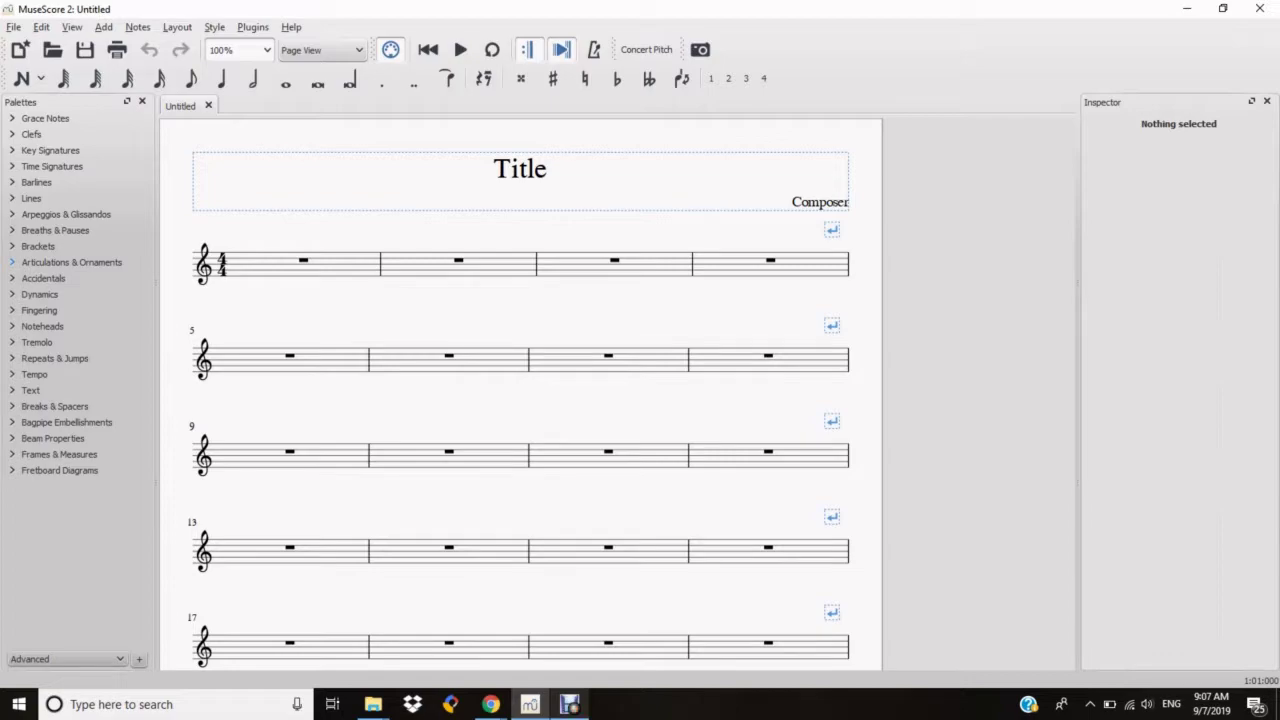
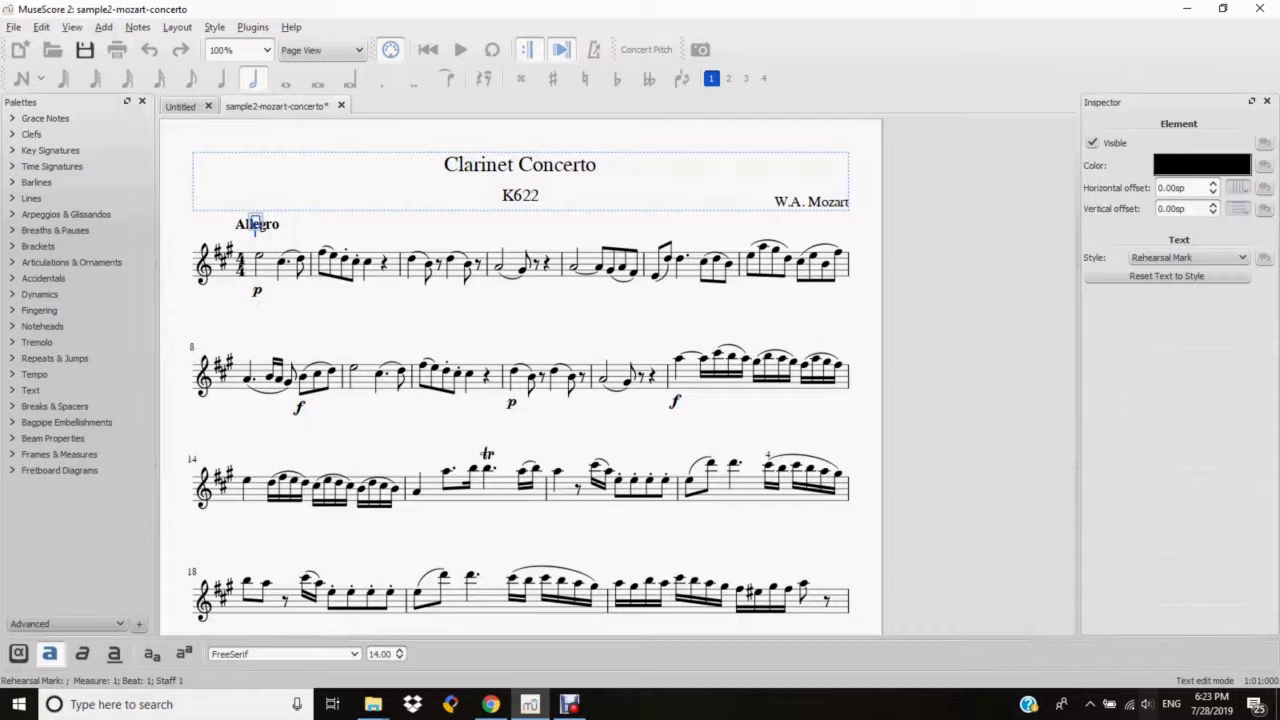
{"action": "type", "text": "djf"}
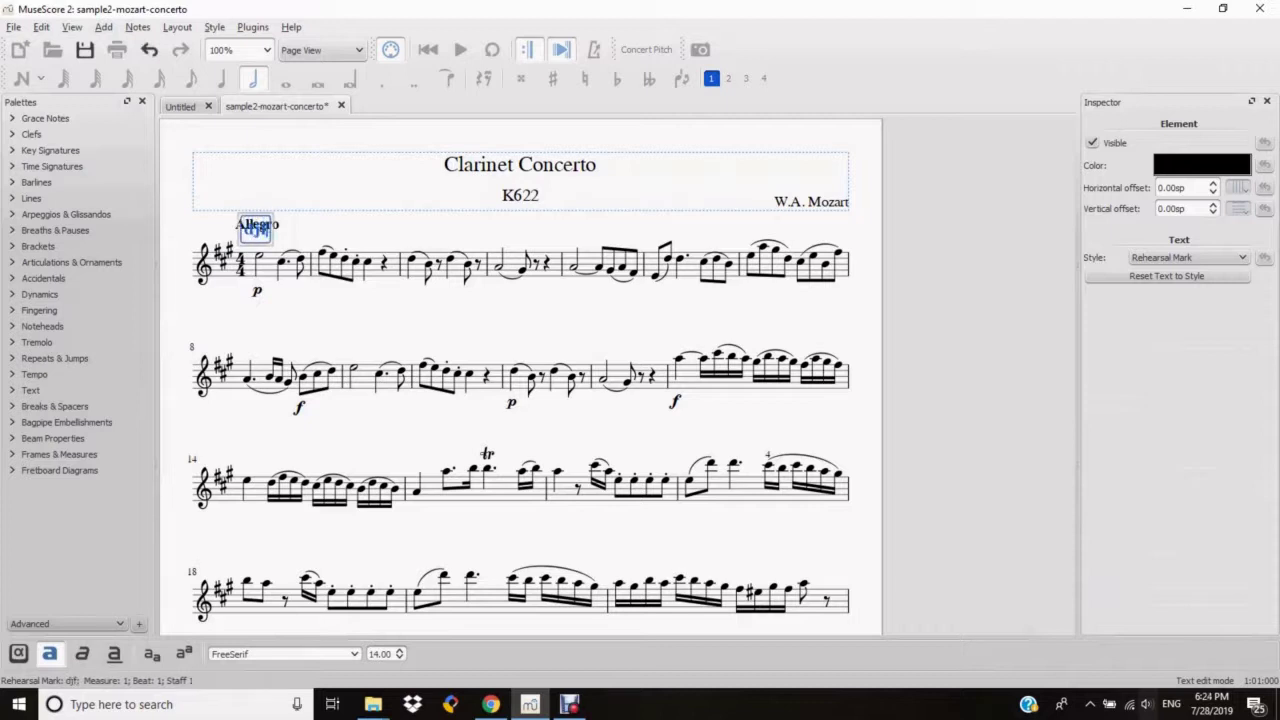
{"action": "type", "text": "legjfjm"}
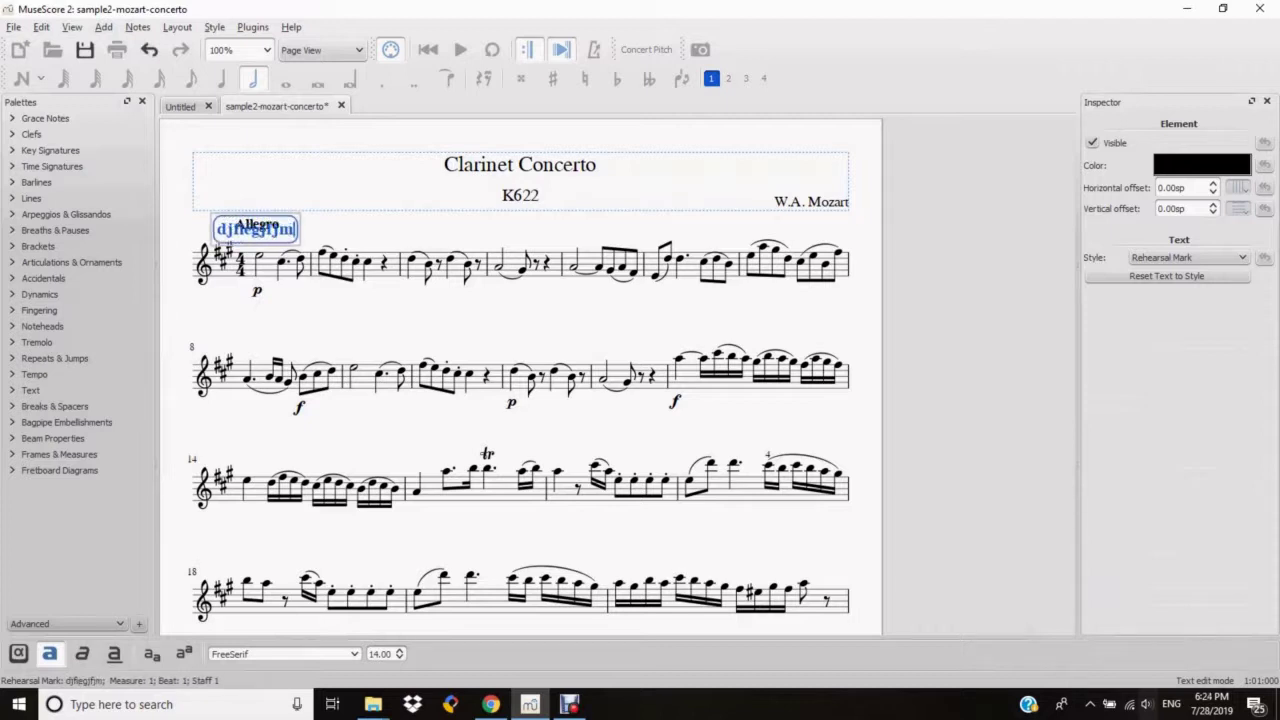
{"action": "type", "text": "mm3334"}
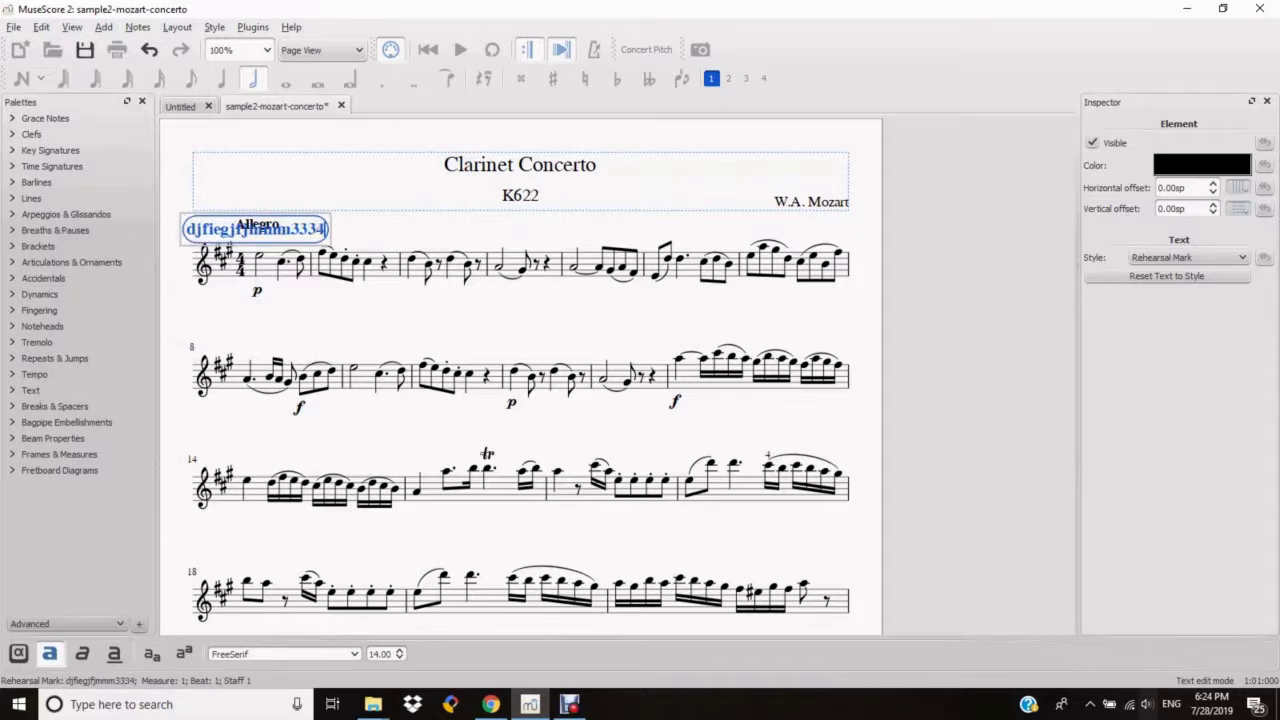
{"action": "key", "text": "BackSpace"}
{"action": "key", "text": "BackSpace"}
{"action": "key", "text": "BackSpace"}
{"action": "key", "text": "BackSpace"}
{"action": "key", "text": "BackSpace"}
{"action": "key", "text": "BackSpace"}
{"action": "key", "text": "BackSpace"}
{"action": "key", "text": "BackSpace"}
{"action": "key", "text": "BackSpace"}
{"action": "key", "text": "BackSpace"}
{"action": "key", "text": "BackSpace"}
{"action": "key", "text": "BackSpace"}
{"action": "key", "text": "BackSpace"}
{"action": "key", "text": "BackSpace"}
{"action": "key", "text": "BackSpace"}
{"action": "key", "text": "BackSpace"}
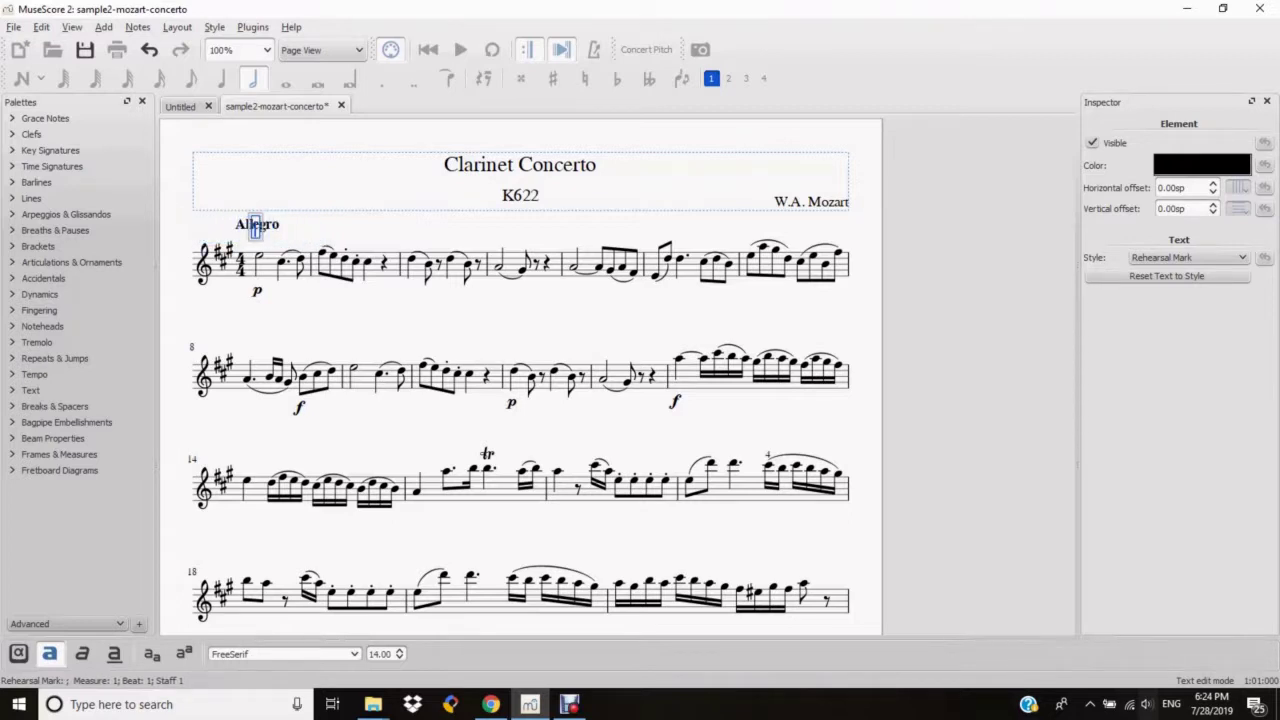
{"action": "key", "text": "Escape"}
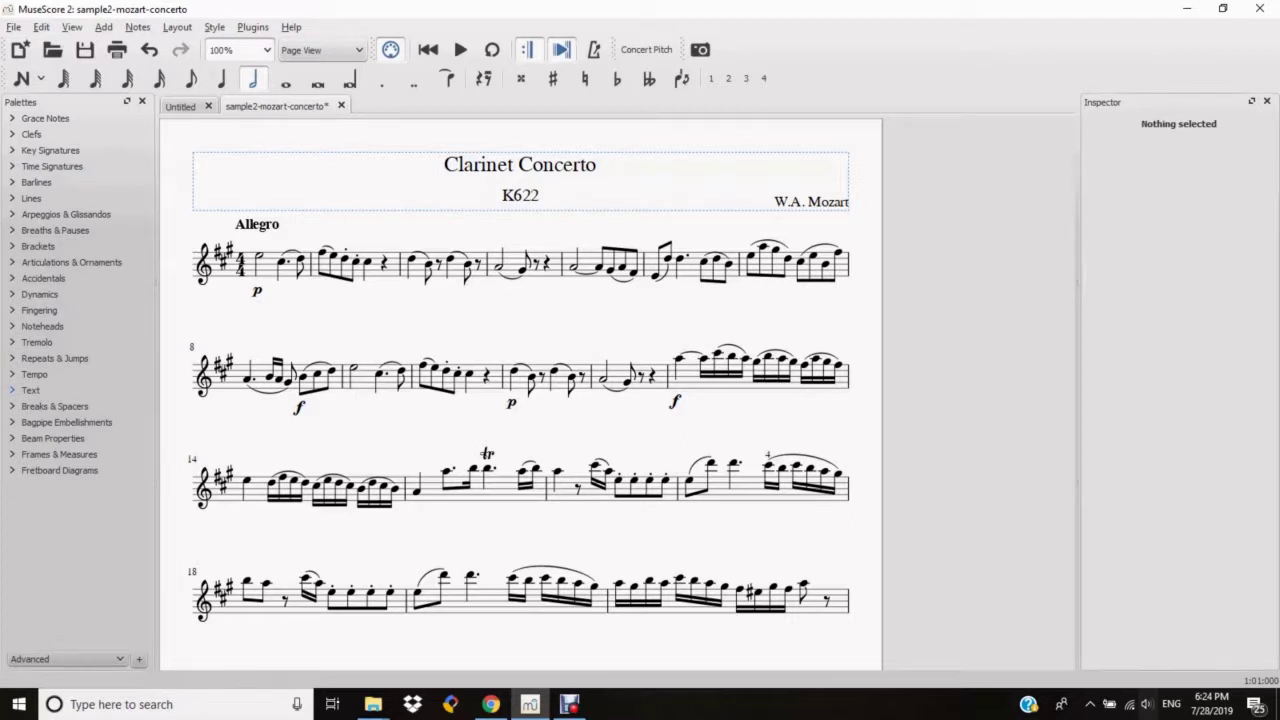
Step: Add a rehearsal mark to the first note of measure 1 and move it above the Allegro marking
{"action": "left_click", "coordinate": [30, 390]}
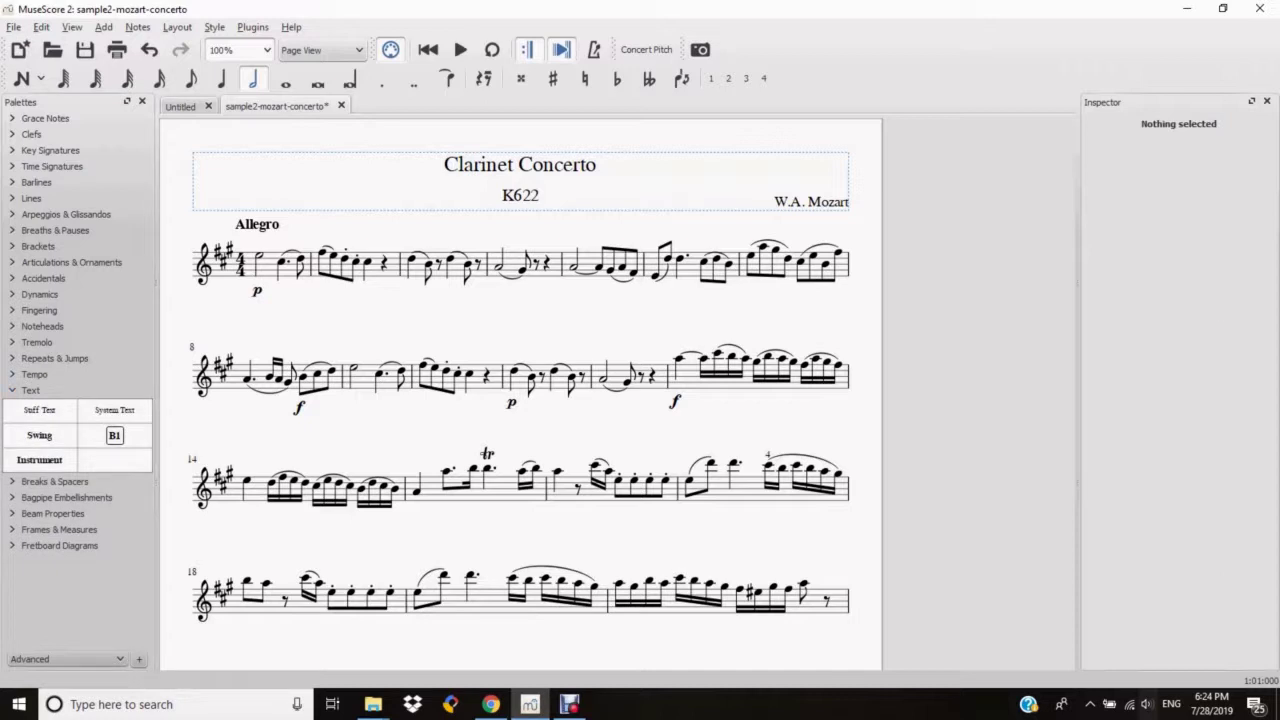
{"action": "left_click", "coordinate": [259, 256]}
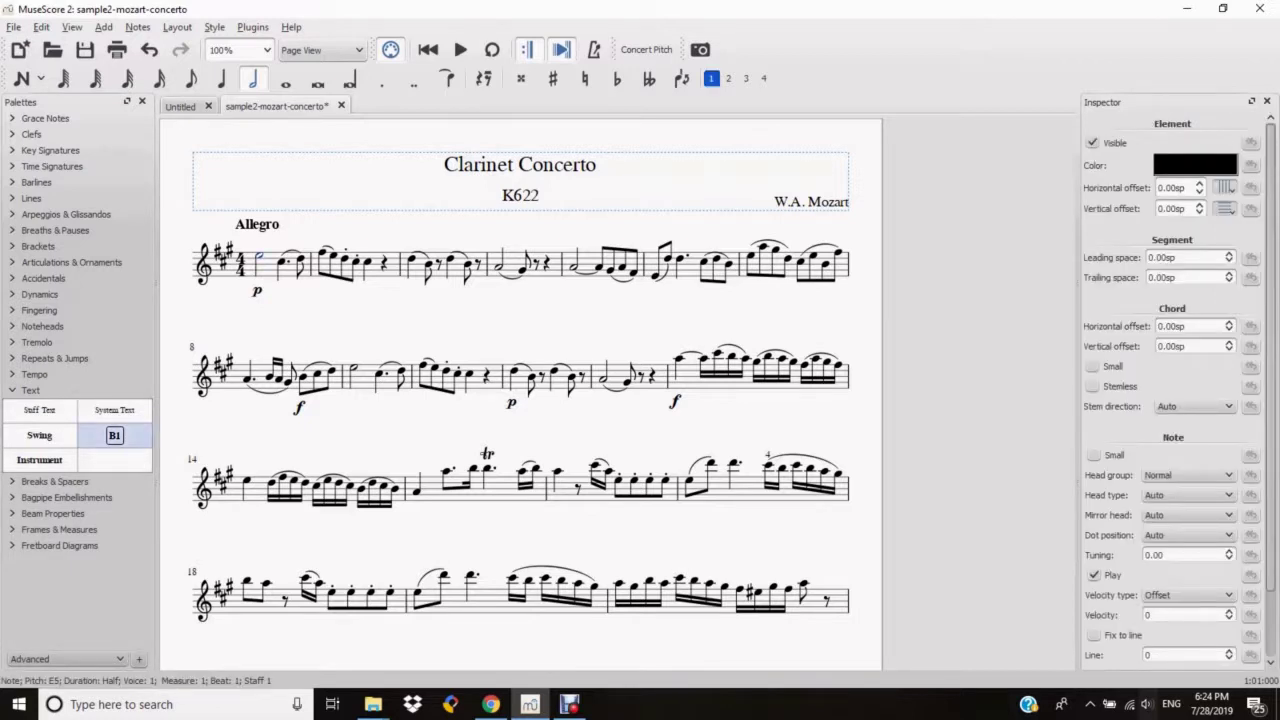
{"action": "double_click", "coordinate": [114, 435]}
{"action": "key", "text": "Escape"}
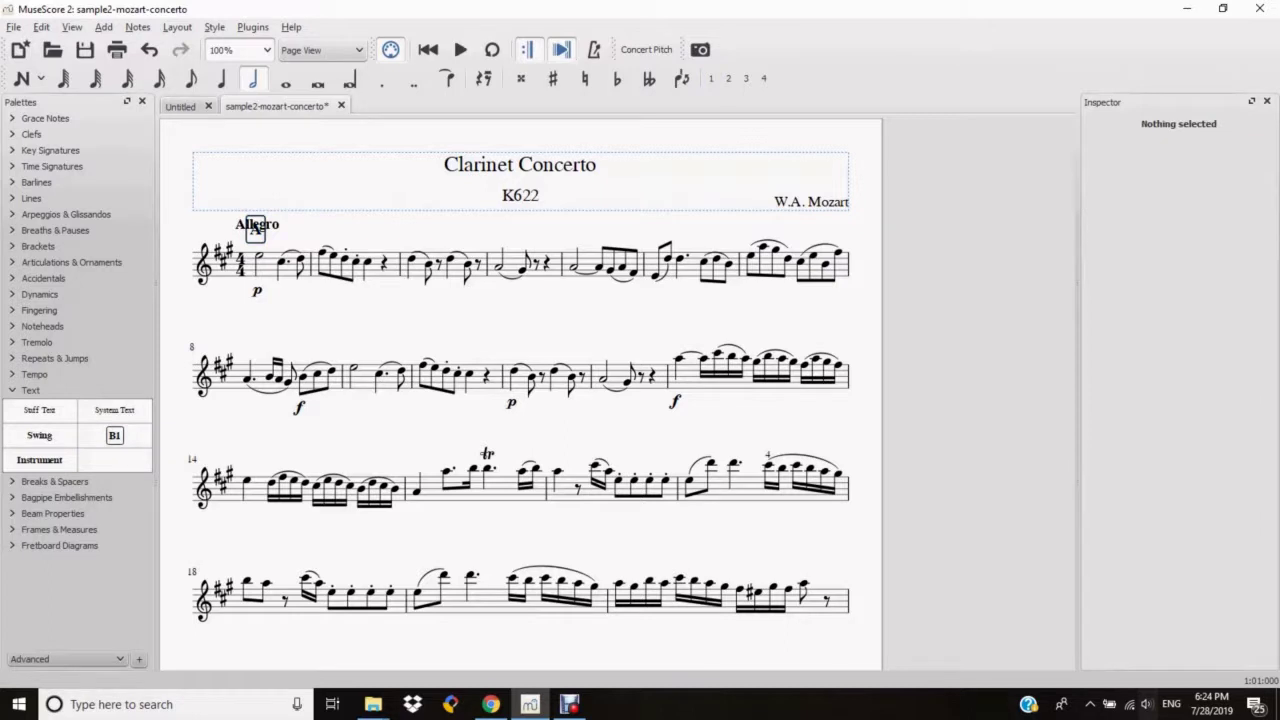
{"action": "left_click_drag", "start_coordinate": [256, 228], "coordinate": [260, 204]}
Step: Add a rehearsal mark to the full-measure rest in measure 25
{"action": "left_click_drag", "start_coordinate": [660, 433], "coordinate": [672, 250]}
{"action": "scroll", "coordinate": [520, 400], "scroll_direction": "down", "scroll_amount": 2}
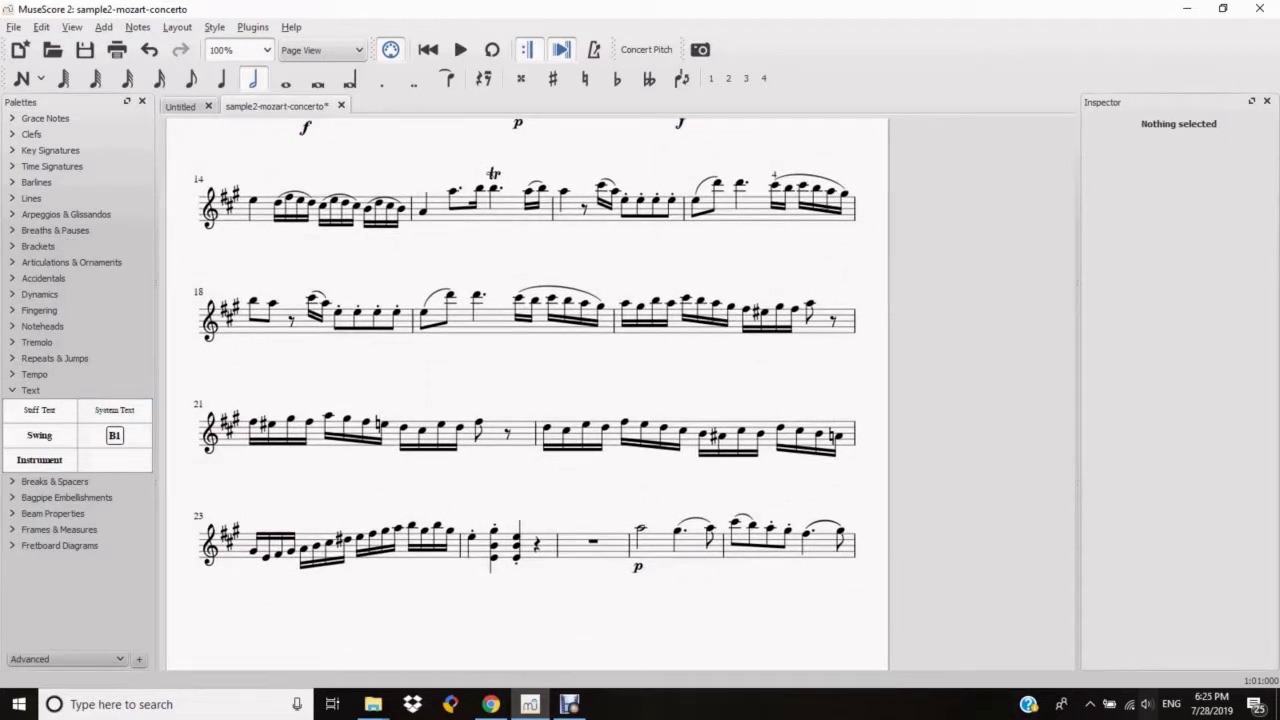
{"action": "left_click", "coordinate": [593, 541]}
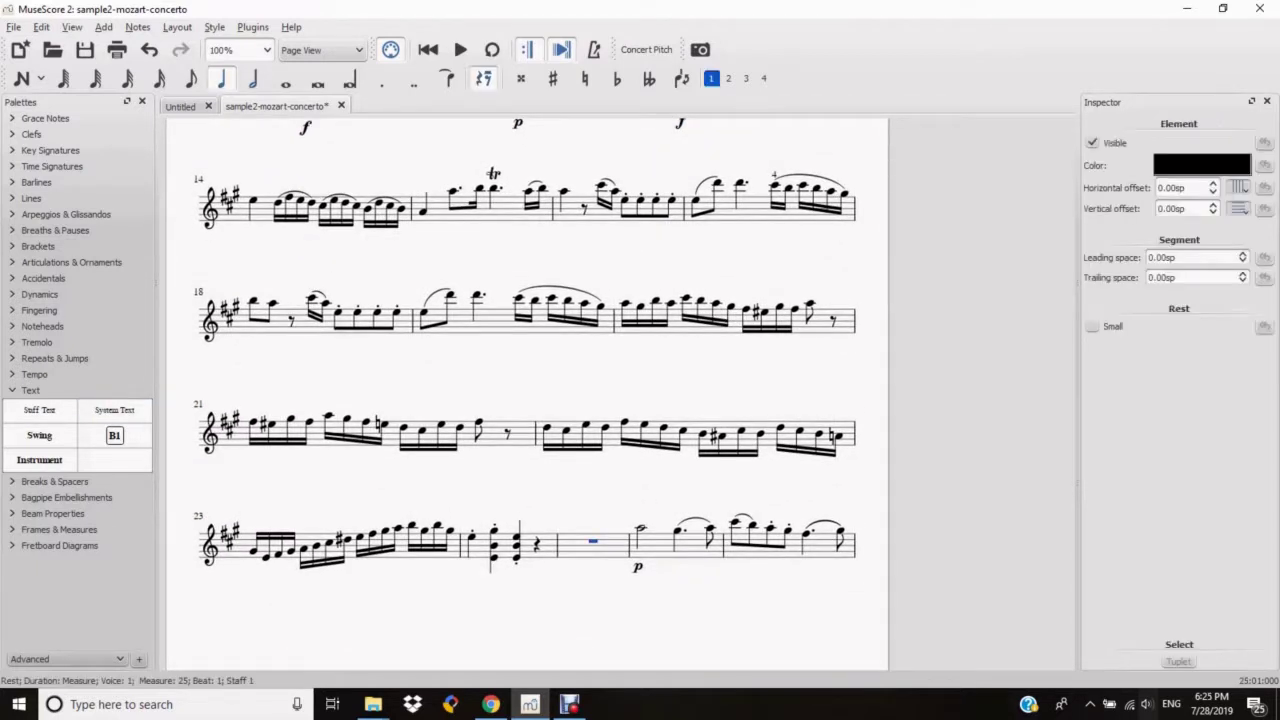
{"action": "double_click", "coordinate": [114, 436]}
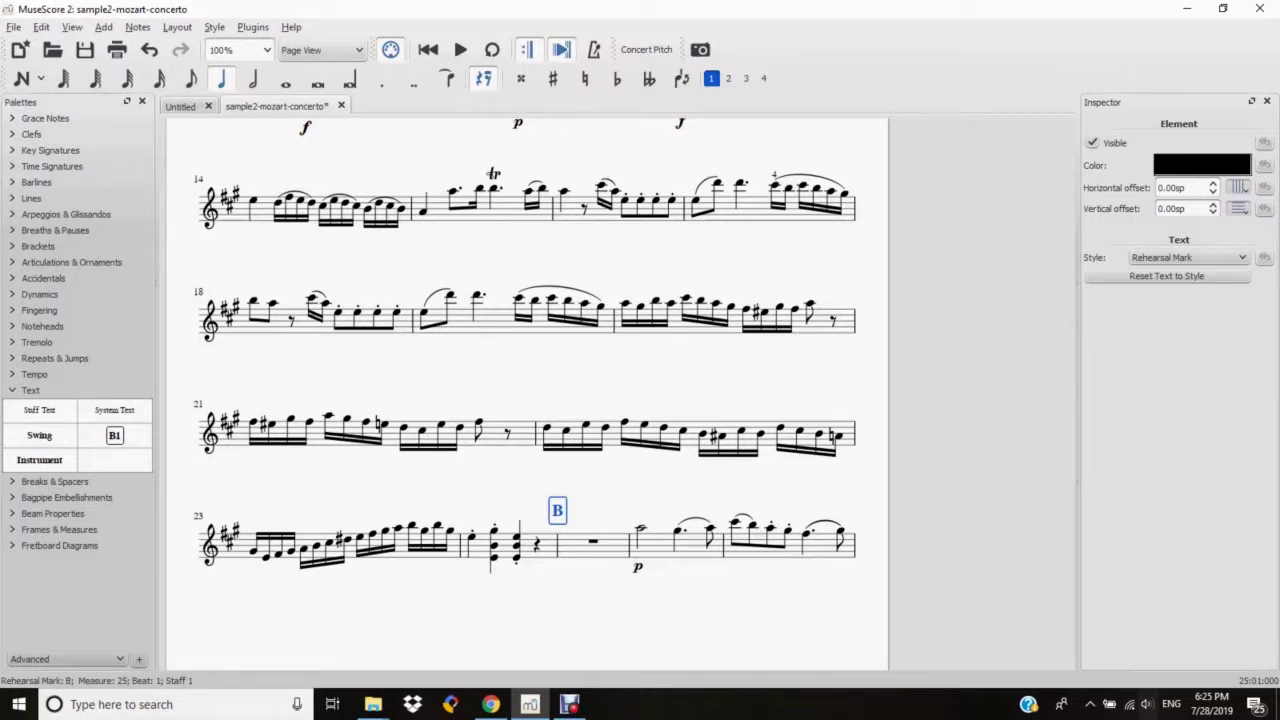
Step: Set the font of the rehearsal mark text style to Franklin Gothic Demi Cond and apply it
{"action": "right_click", "coordinate": [558, 512]}
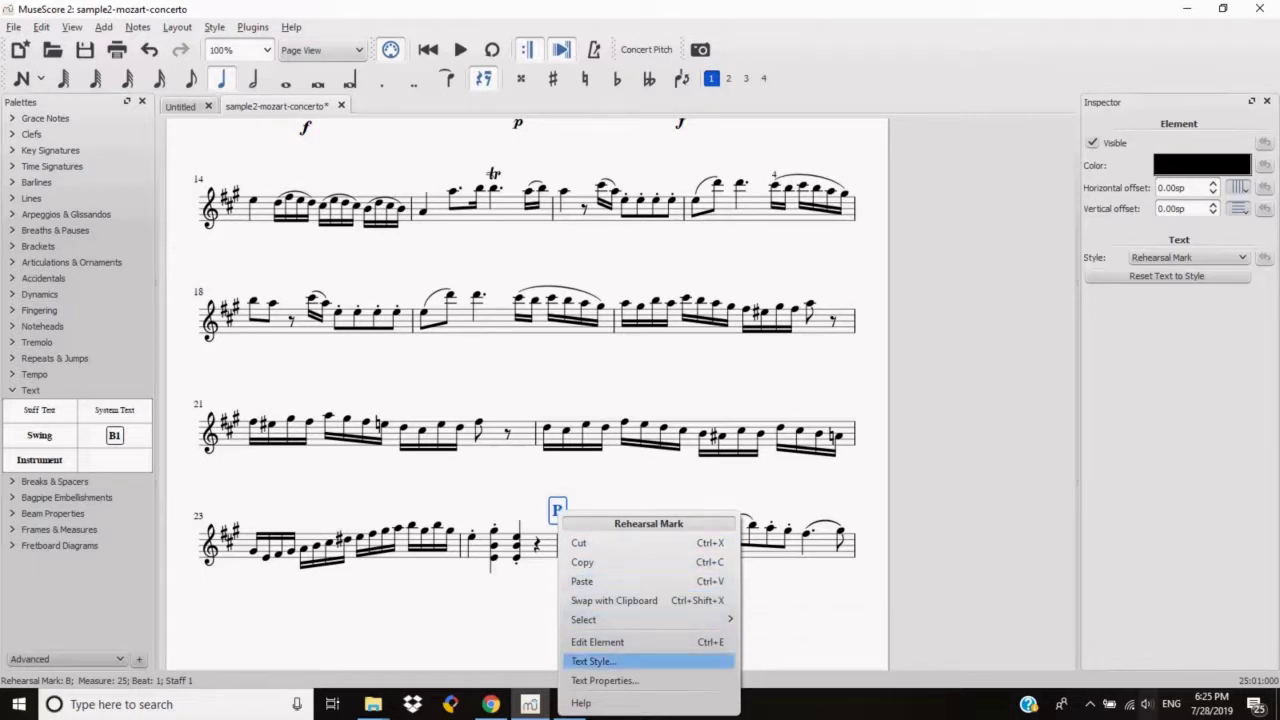
{"action": "left_click", "coordinate": [600, 661]}
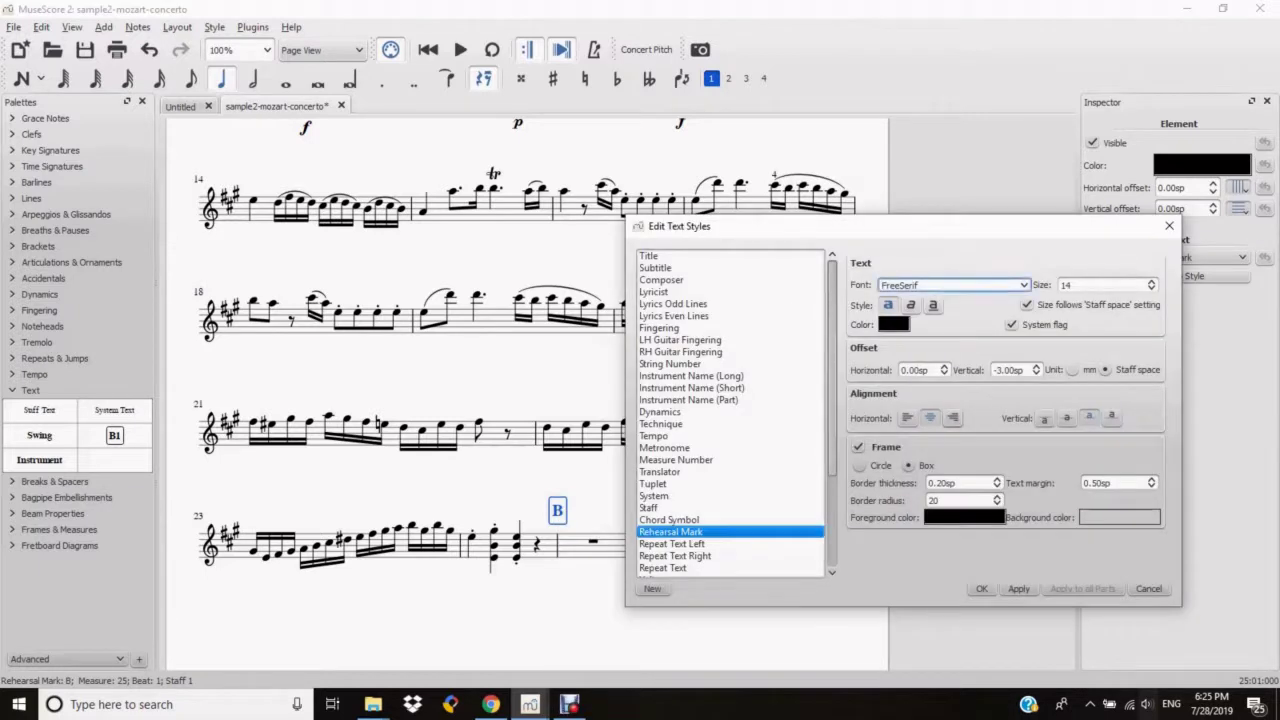
{"action": "left_click", "coordinate": [1020, 285]}
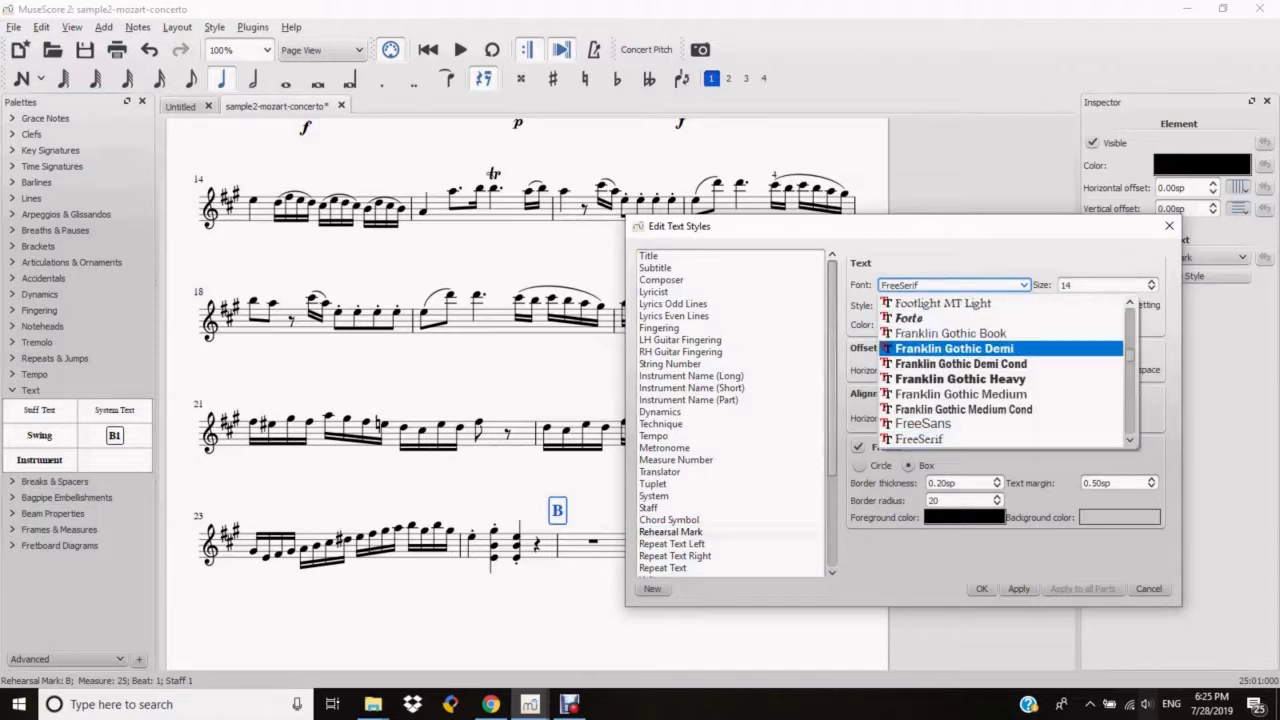
{"action": "left_click", "coordinate": [960, 364]}
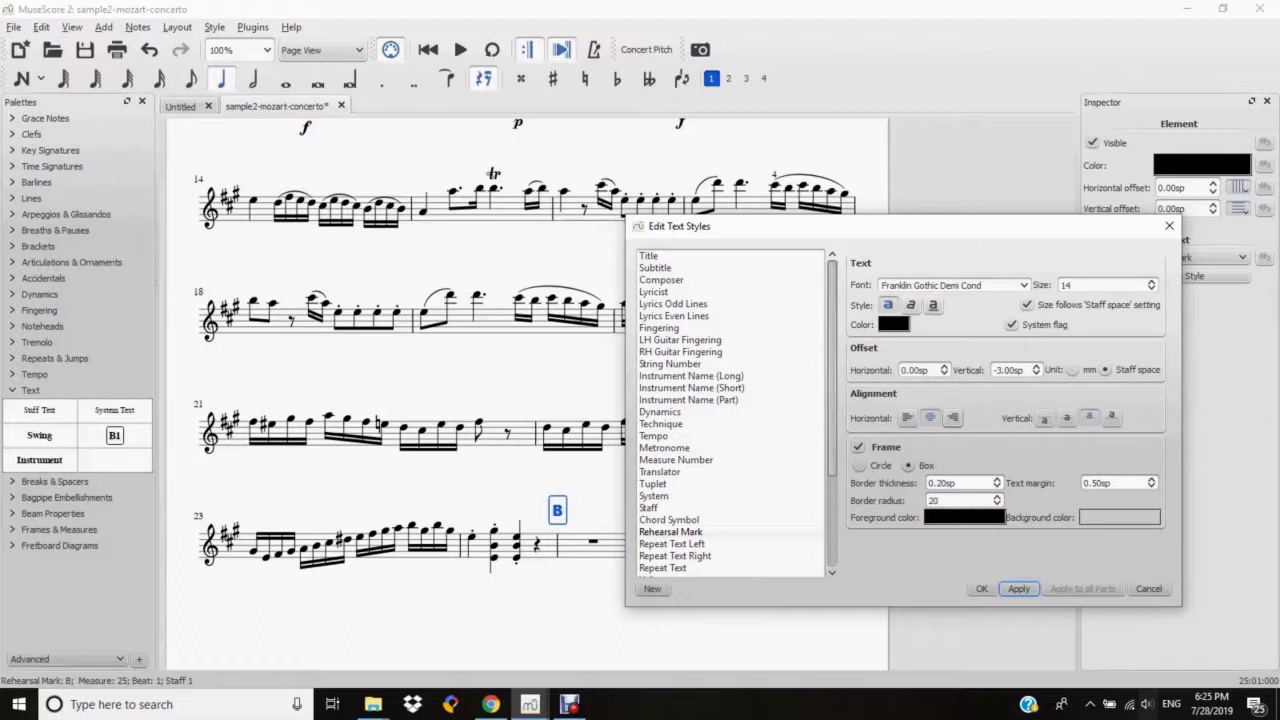
Step: Turn off bold and set the size to 16 in the Rehearsal Mark style, and apply the change
{"action": "left_click", "coordinate": [1100, 285]}
{"action": "left_click", "coordinate": [887, 305]}
{"action": "left_click", "coordinate": [1151, 281]}
{"action": "left_click", "coordinate": [1151, 281]}
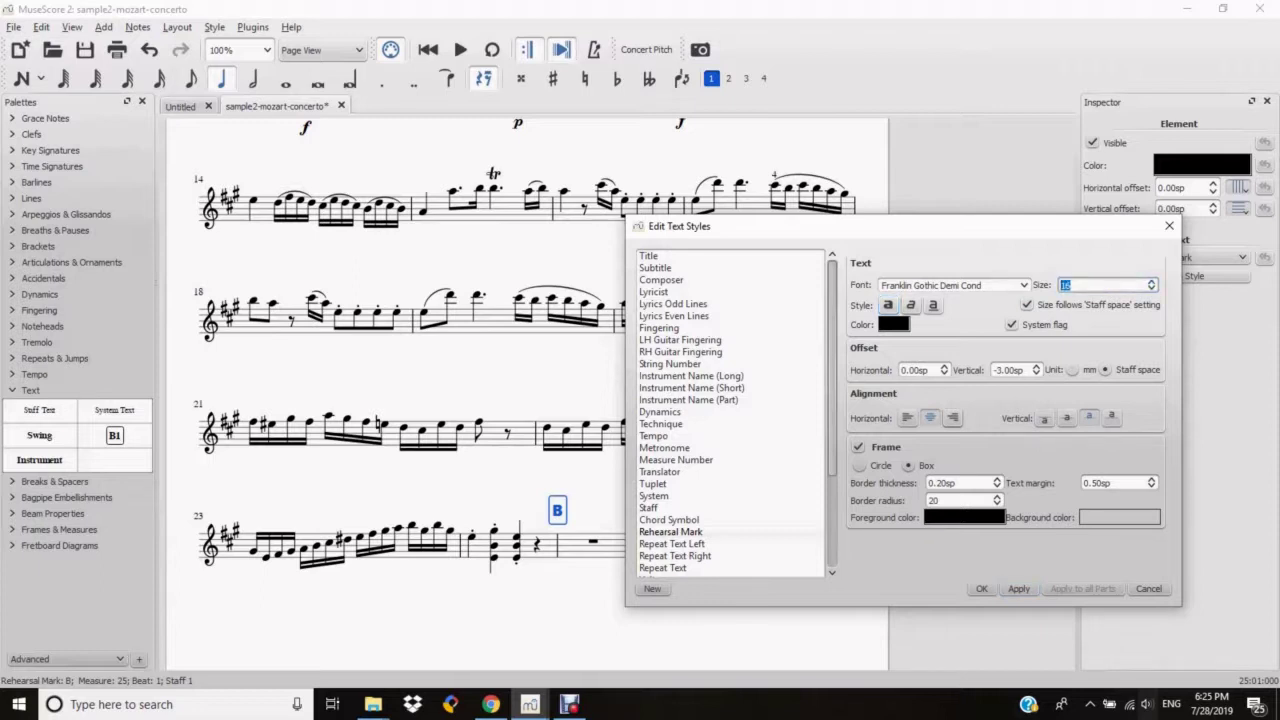
{"action": "left_click", "coordinate": [1018, 588]}
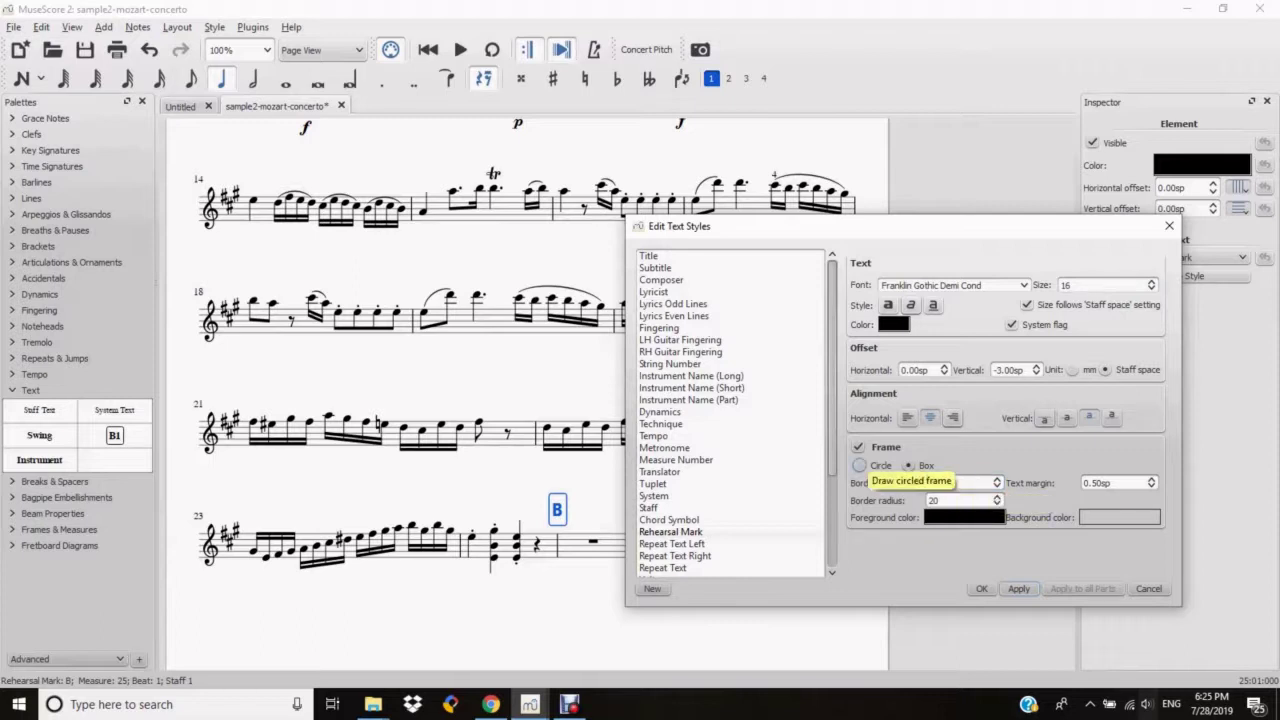
Step: Try a circle frame for the Rehearsal Mark style, apply it, and switch back to the box frame
{"action": "left_click", "coordinate": [860, 466]}
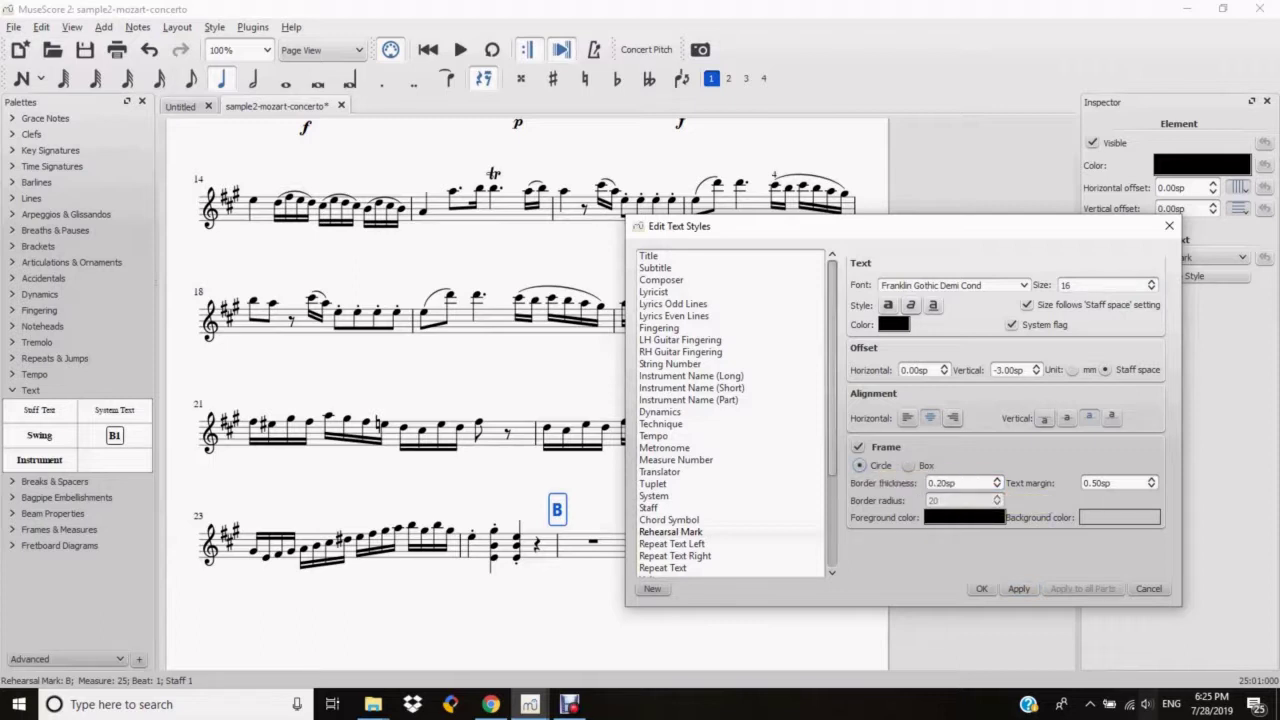
{"action": "left_click", "coordinate": [1018, 588]}
{"action": "left_click", "coordinate": [958, 483]}
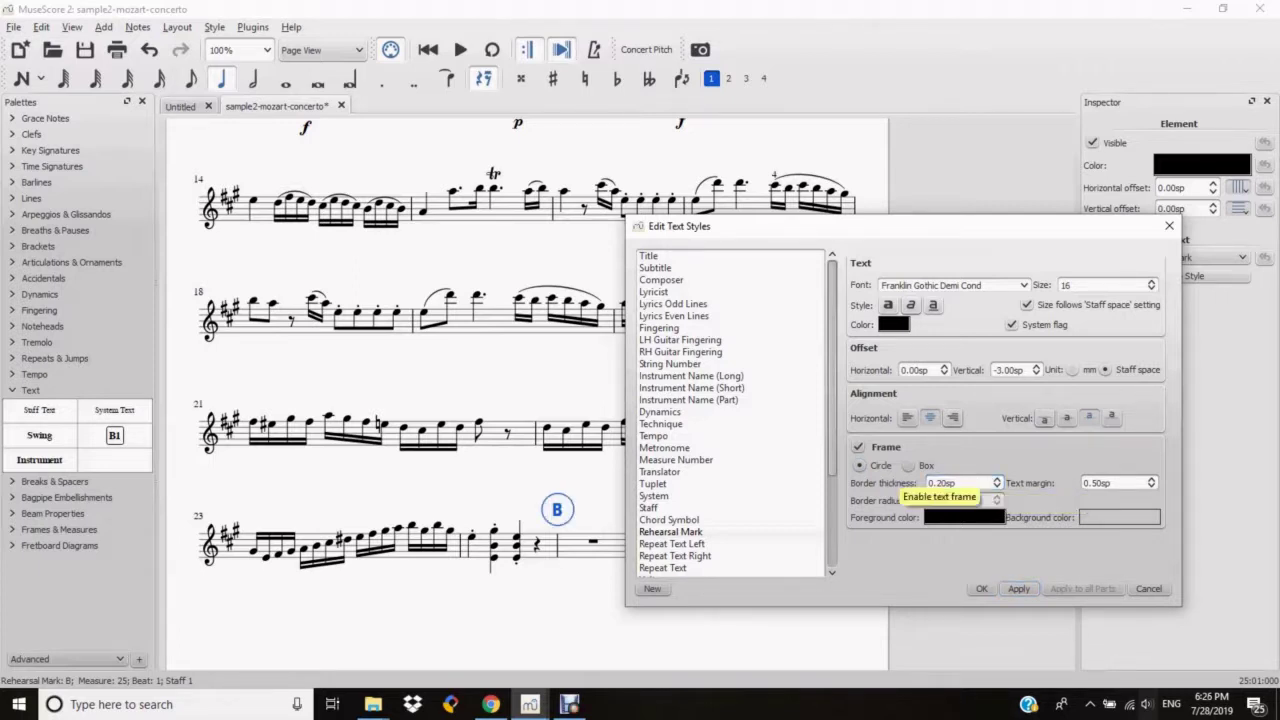
{"action": "left_click", "coordinate": [908, 465]}
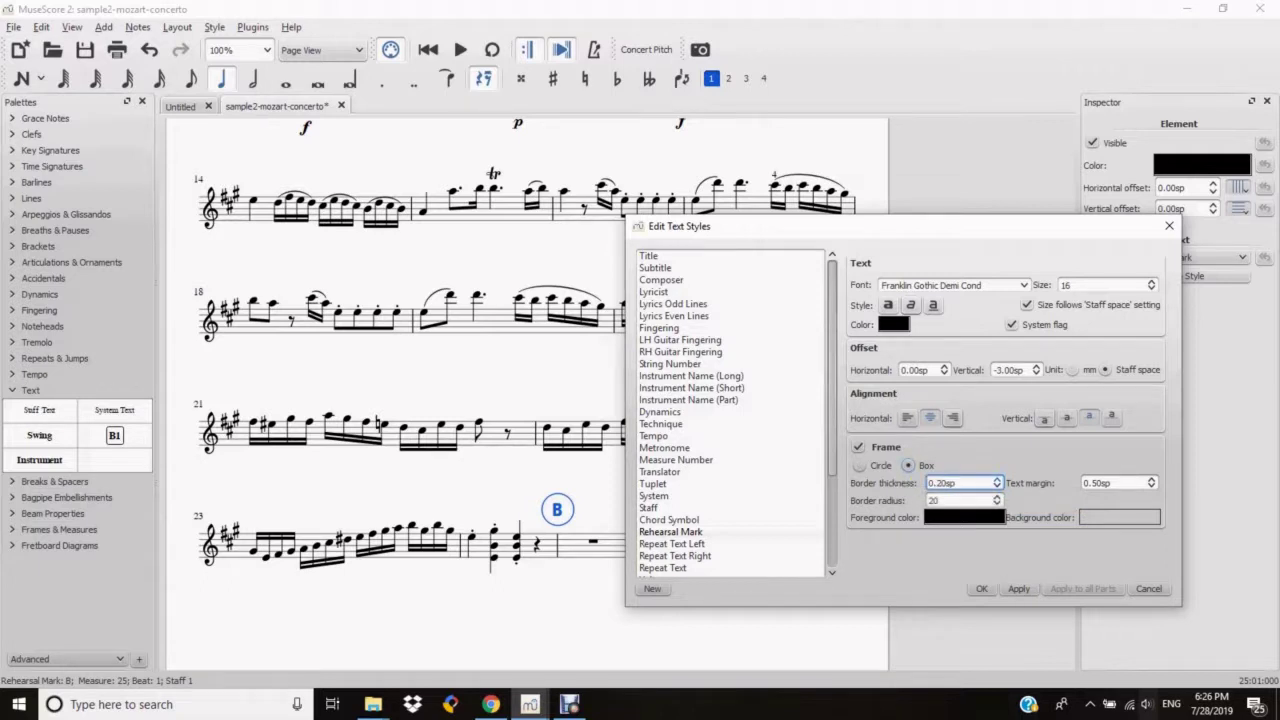
Step: Try a box border thickness of 0.40sp, apply it, and return the thickness to 0.20sp
{"action": "left_click", "coordinate": [997, 479]}
{"action": "left_click", "coordinate": [997, 479]}
{"action": "left_click", "coordinate": [1018, 588]}
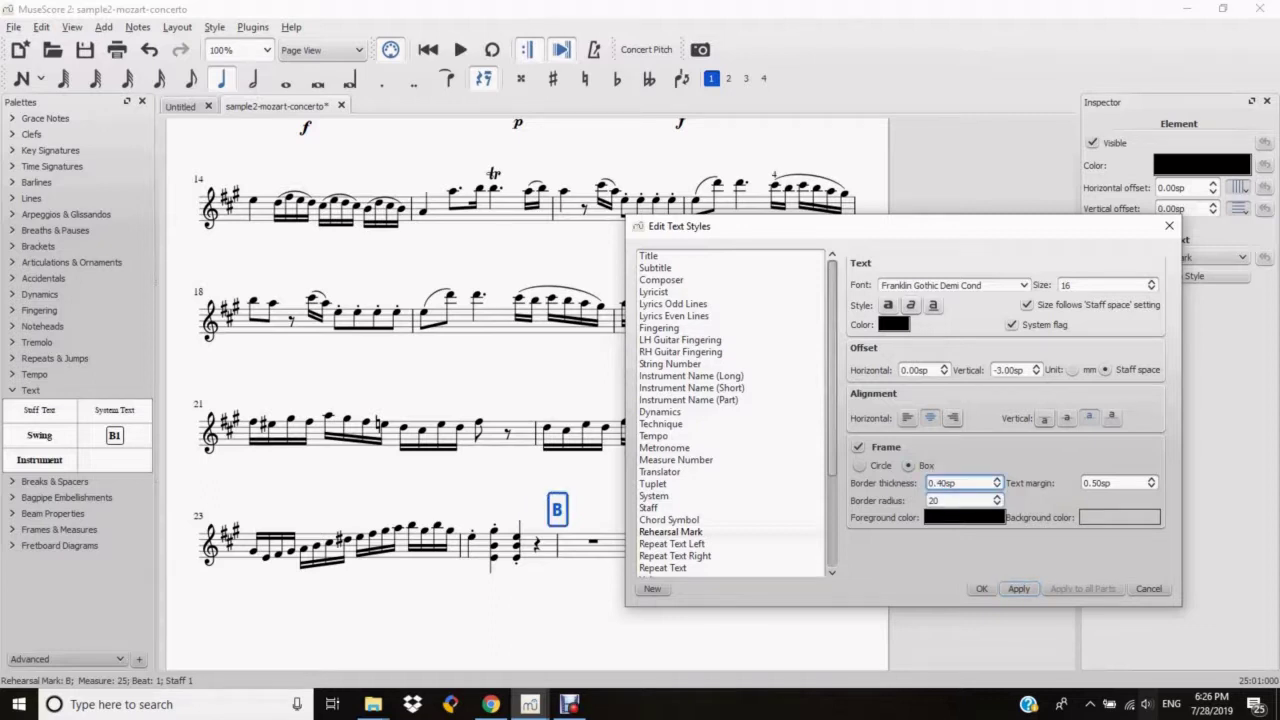
{"action": "left_click", "coordinate": [997, 487]}
{"action": "left_click", "coordinate": [997, 487]}
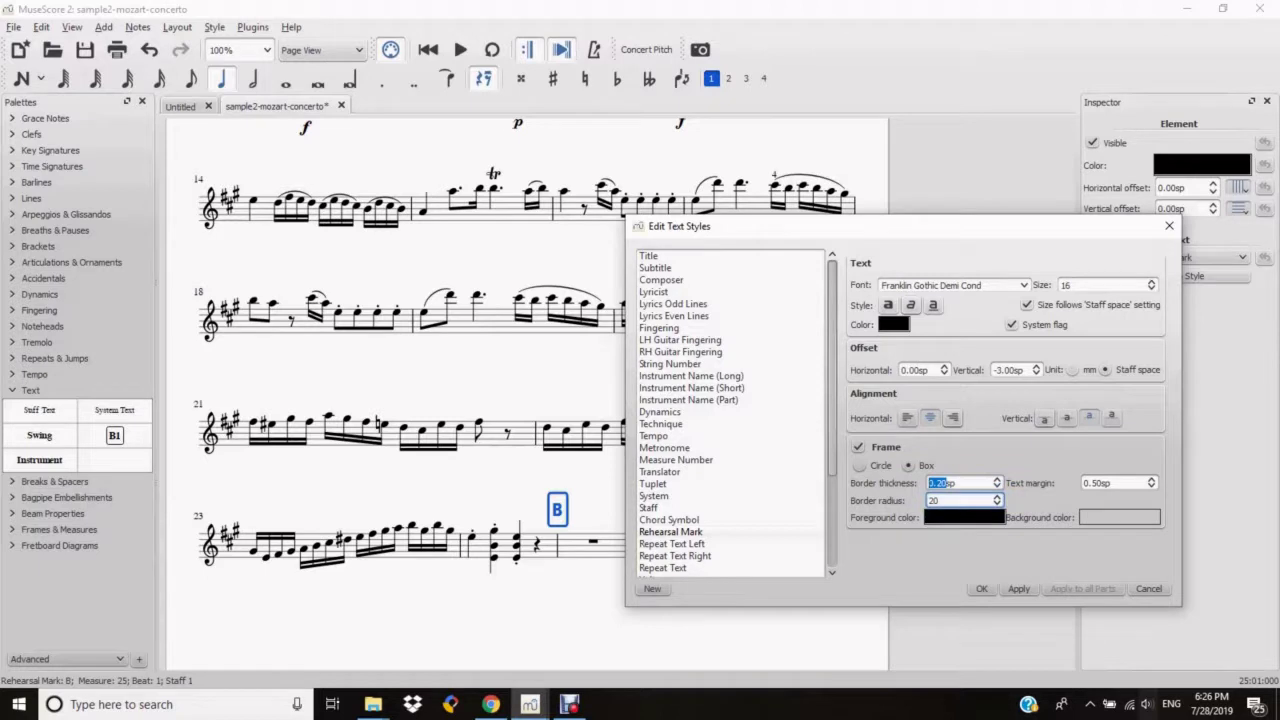
Step: Reduce the border radius of the Rehearsal Mark frame until its corners are square, accept the style, and save the score
{"action": "left_click", "coordinate": [997, 504]}
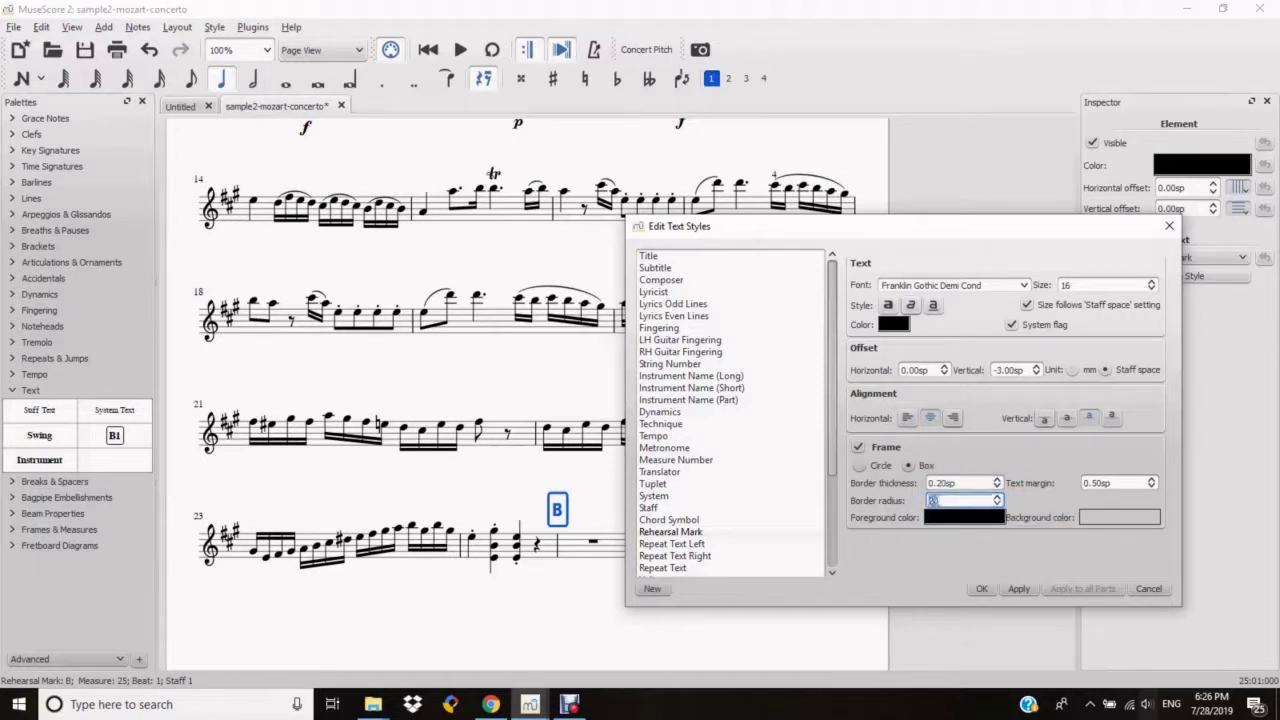
{"action": "key", "text": "Down"}
{"action": "key", "text": "Down"}
{"action": "key", "text": "Down"}
{"action": "key", "text": "Down"}
{"action": "key", "text": "Down"}
{"action": "key", "text": "Down"}
{"action": "key", "text": "Down"}
{"action": "key", "text": "Down"}
{"action": "key", "text": "Down"}
{"action": "key", "text": "Down"}
{"action": "key", "text": "Return"}
{"action": "key", "text": "ctrl+s"}
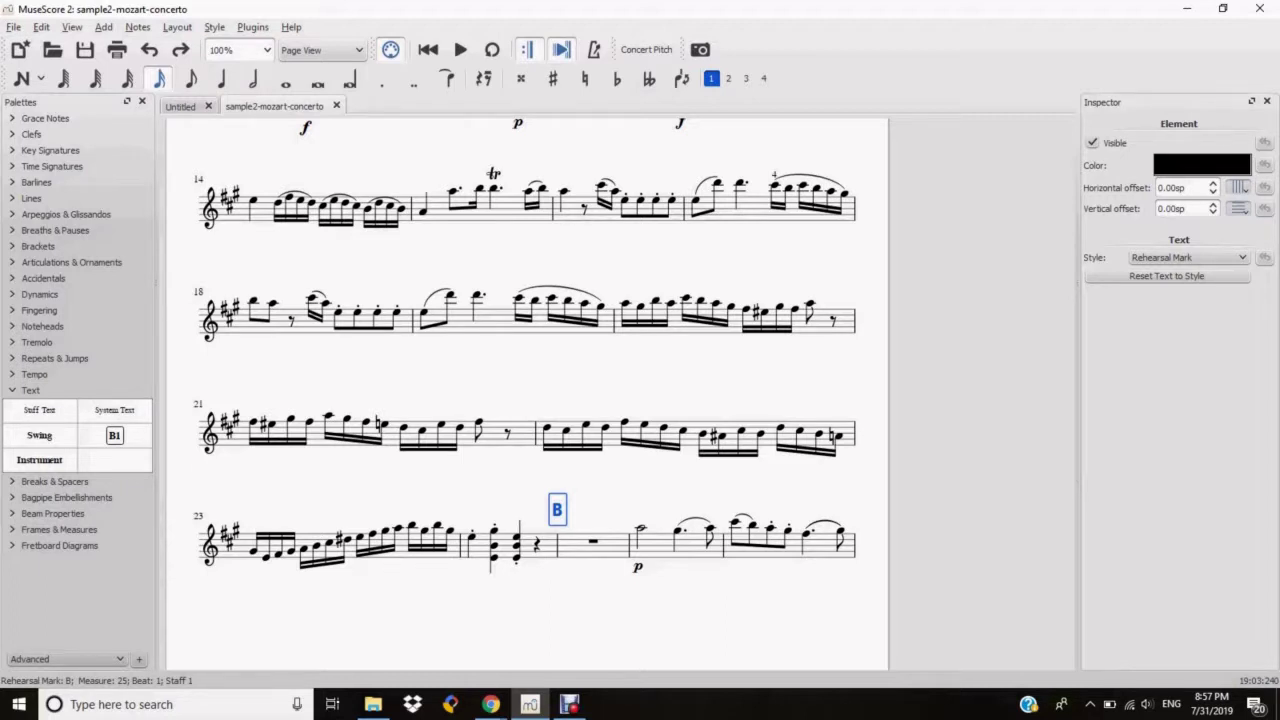
Step: Add staff text "(Clarinet Solo)" at the whole-measure rest in measure 25 and move it just right of rehearsal mark B
{"action": "left_click", "coordinate": [593, 541]}
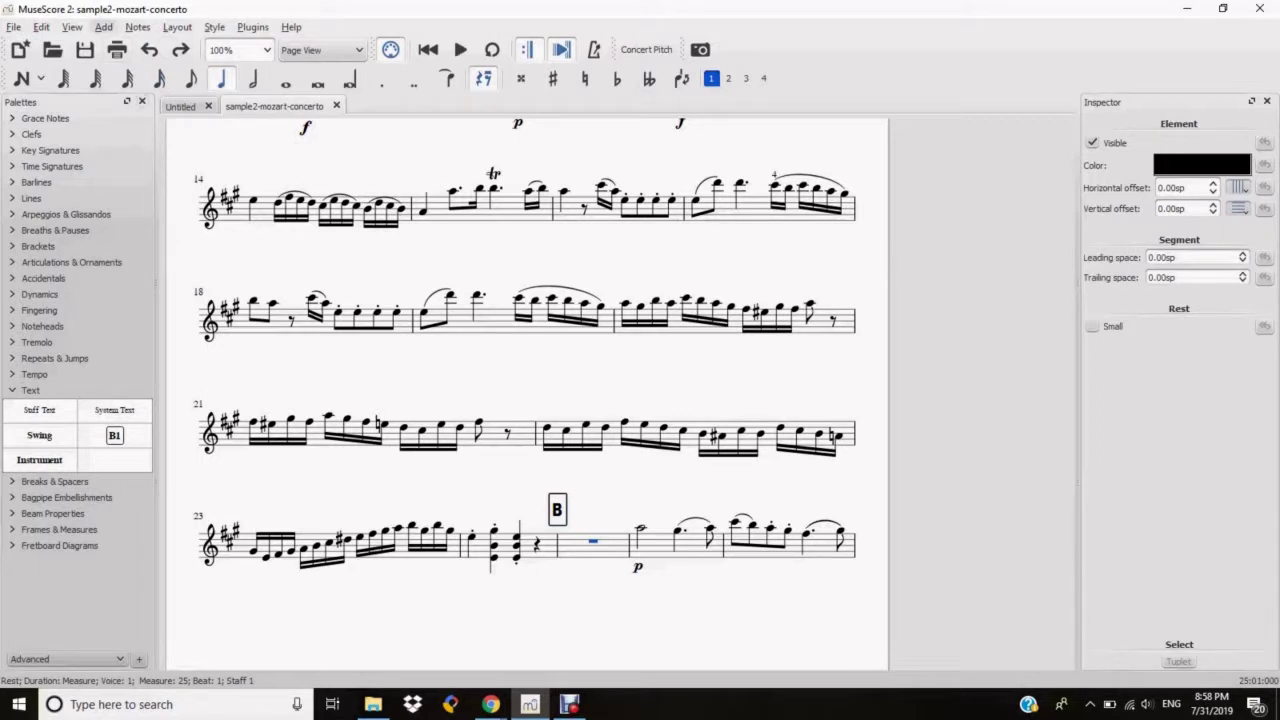
{"action": "left_click", "coordinate": [103, 27]}
{"action": "mouse_move", "coordinate": [115, 88]}
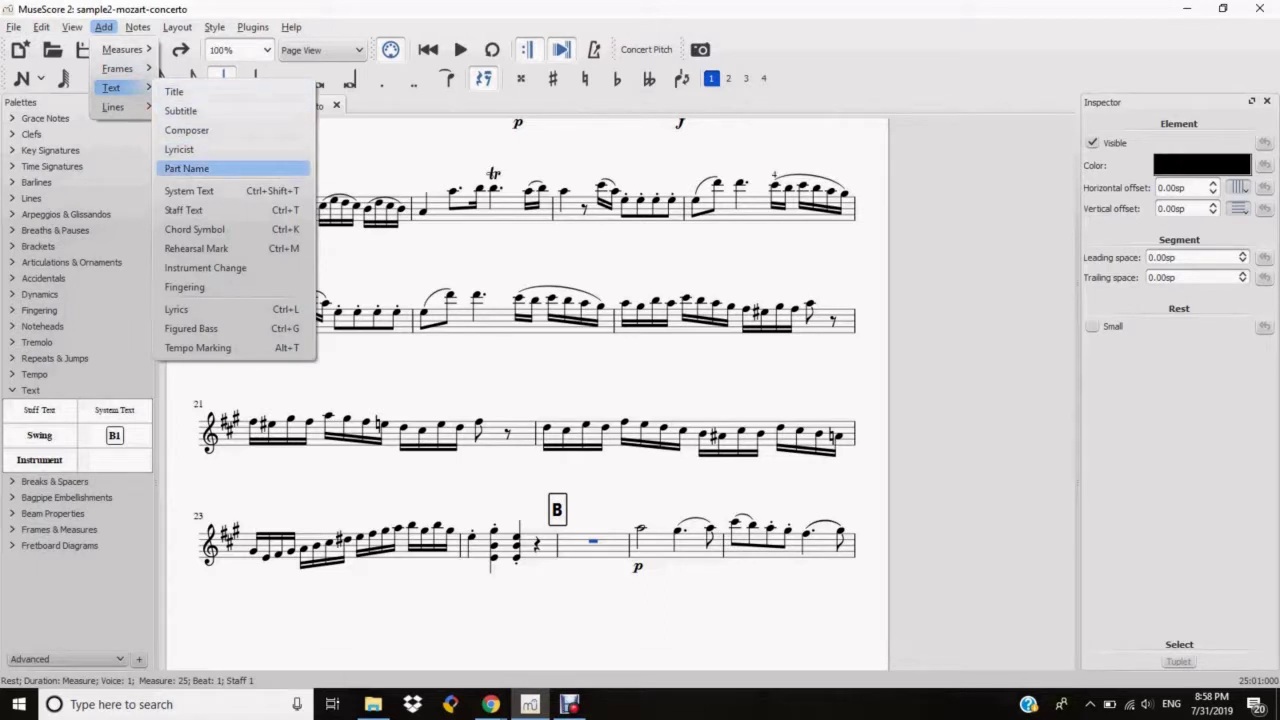
{"action": "left_click", "coordinate": [183, 210]}
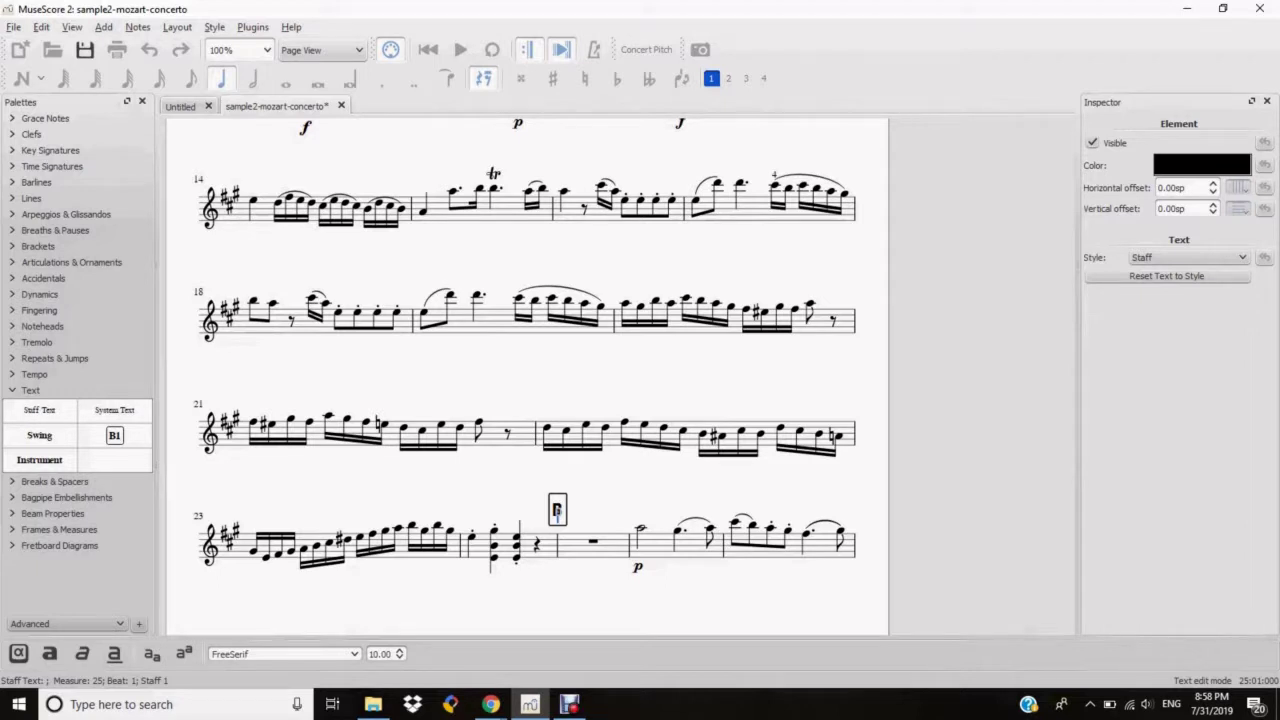
{"action": "type", "text": "(C)"}
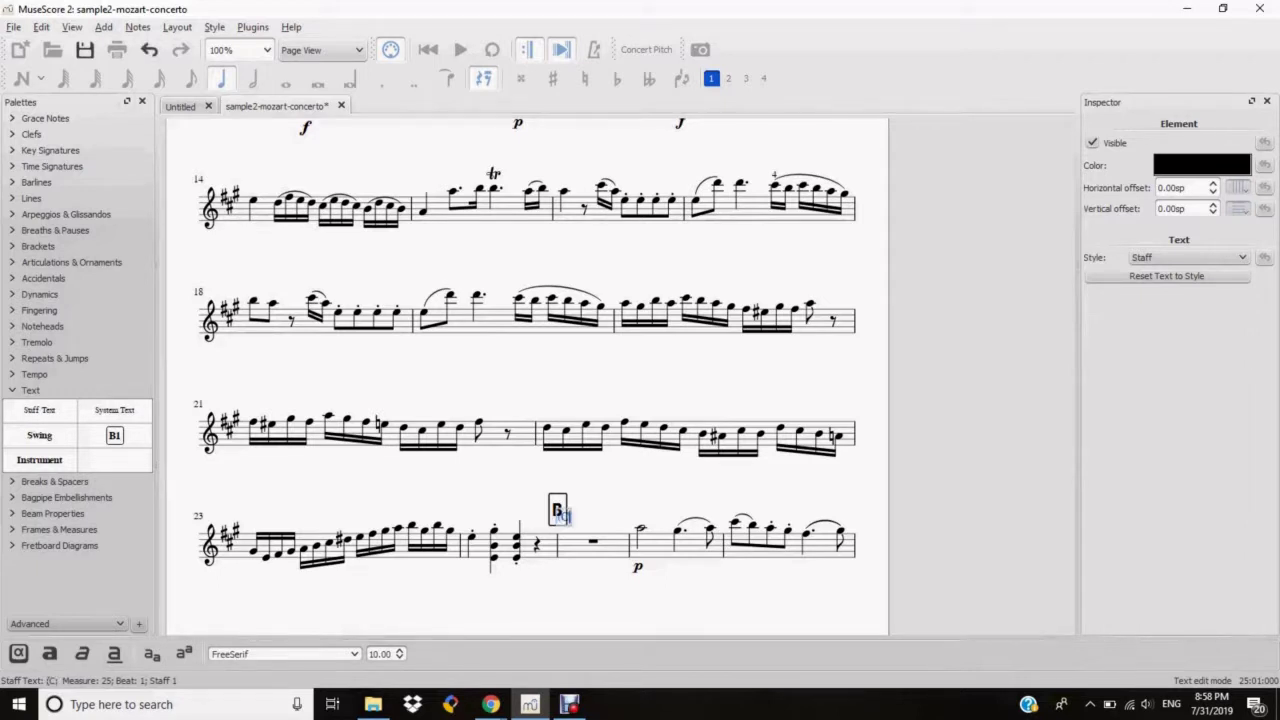
{"action": "type", "text": "arinet"}
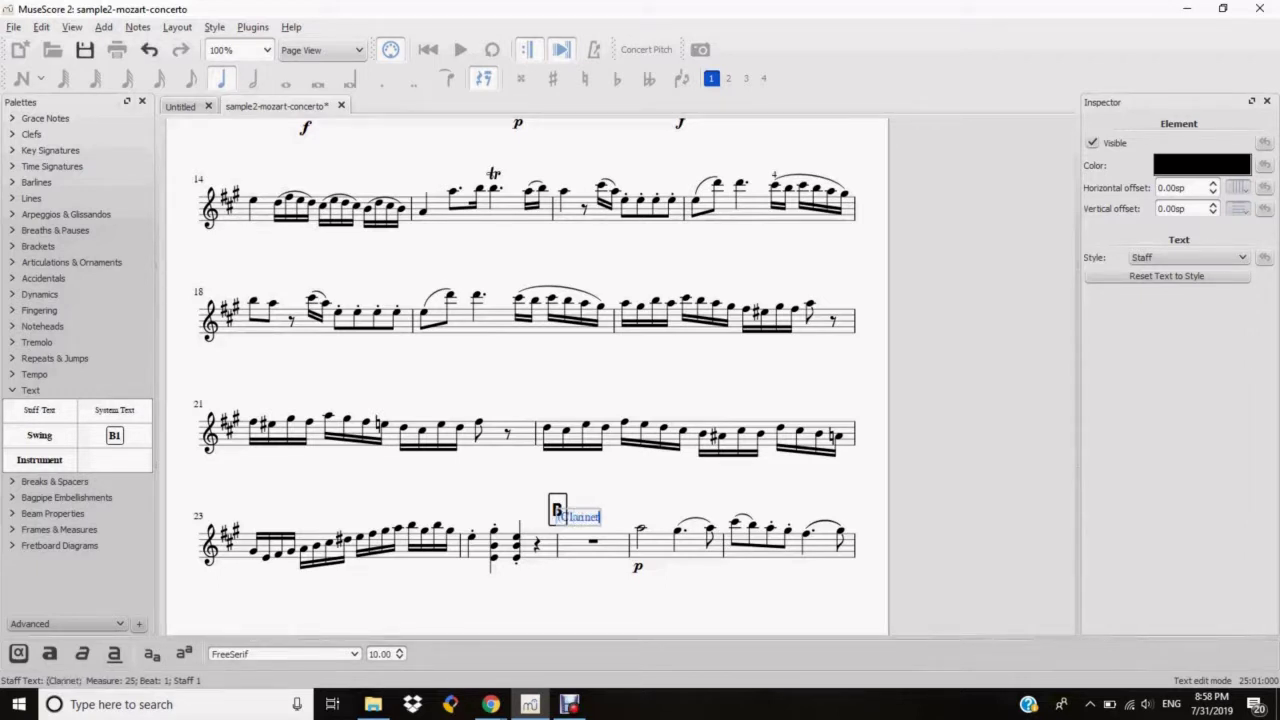
{"action": "type", "text": " Solo"}
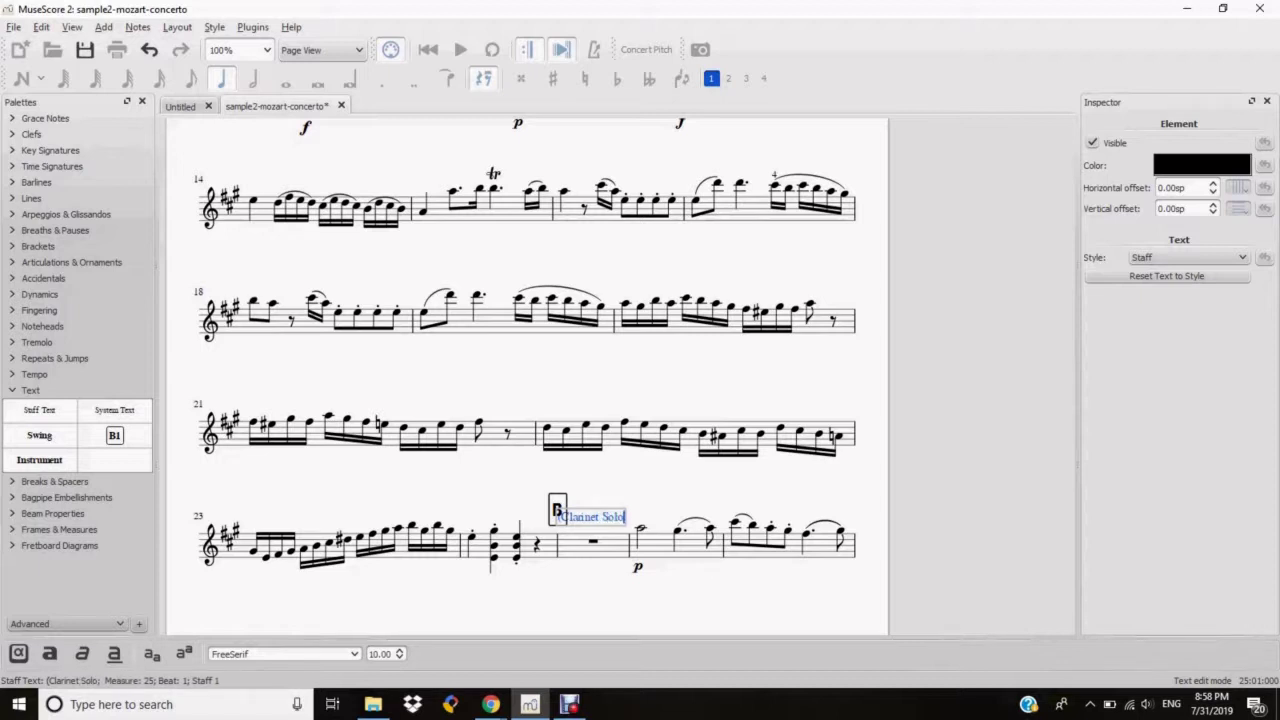
{"action": "type", "text": ")"}
{"action": "key", "text": "Escape"}
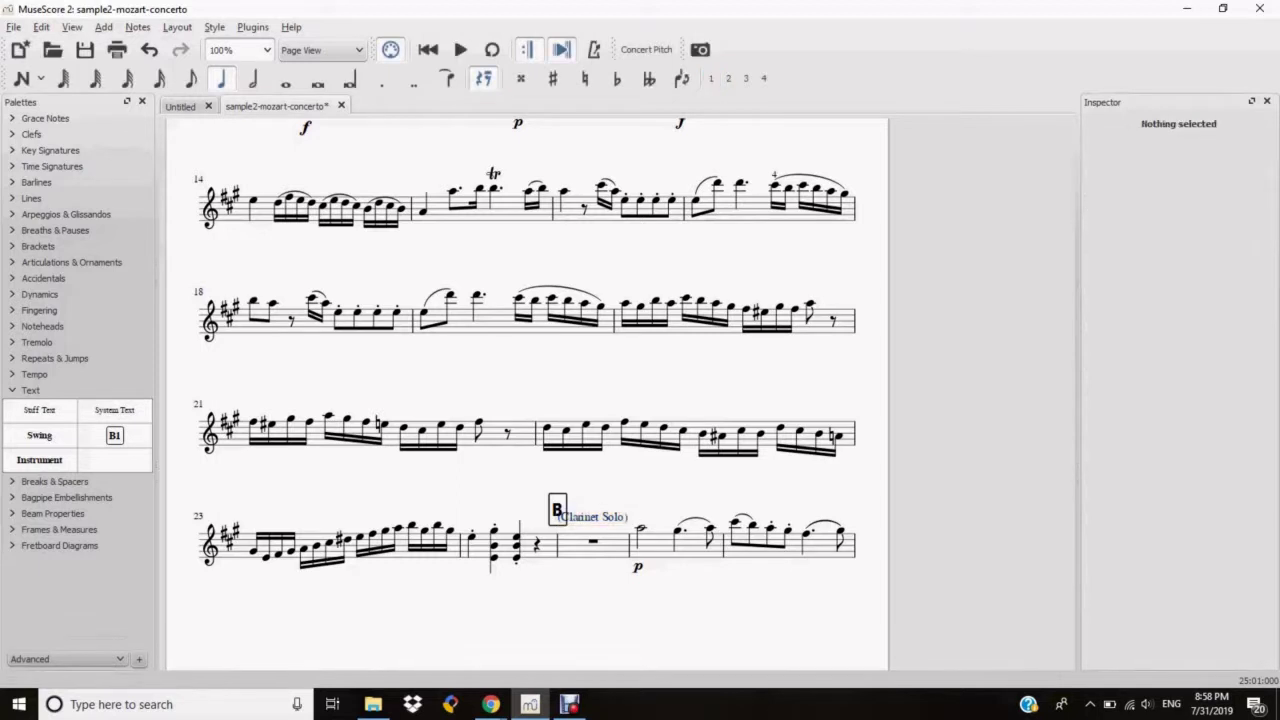
{"action": "left_click_drag", "start_coordinate": [593, 517], "coordinate": [608, 513]}
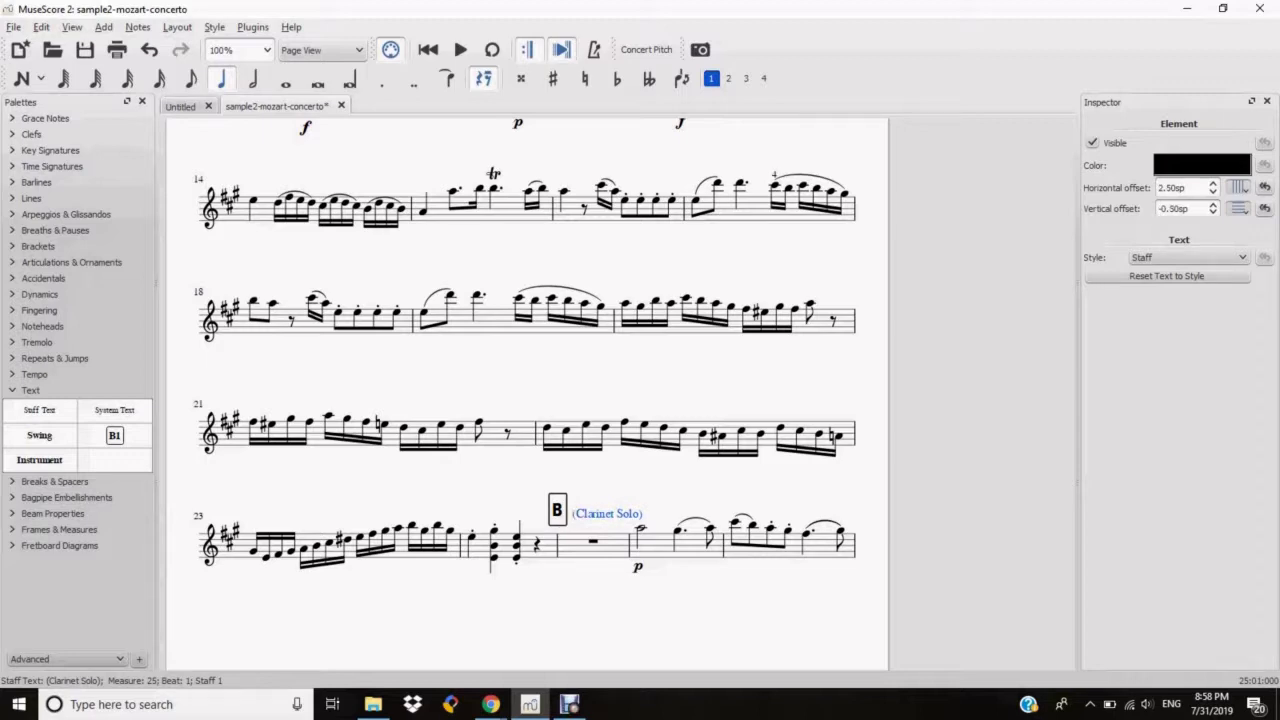
Step: Add staff text "Tutti" at the first note of measure 1 and shift it 2.50sp right, clear of rehearsal mark A
{"action": "scroll", "coordinate": [525, 390], "scroll_direction": "up", "scroll_amount": 5}
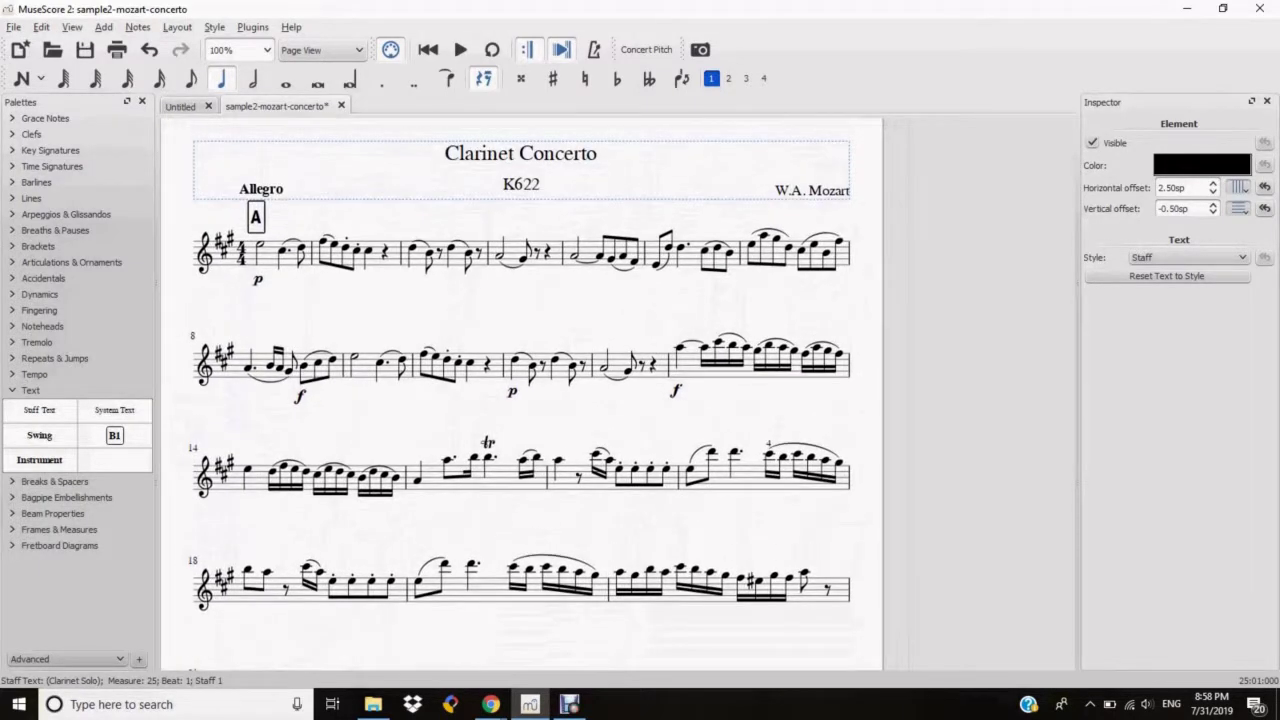
{"action": "left_click", "coordinate": [260, 244]}
{"action": "double_click", "coordinate": [39, 410]}
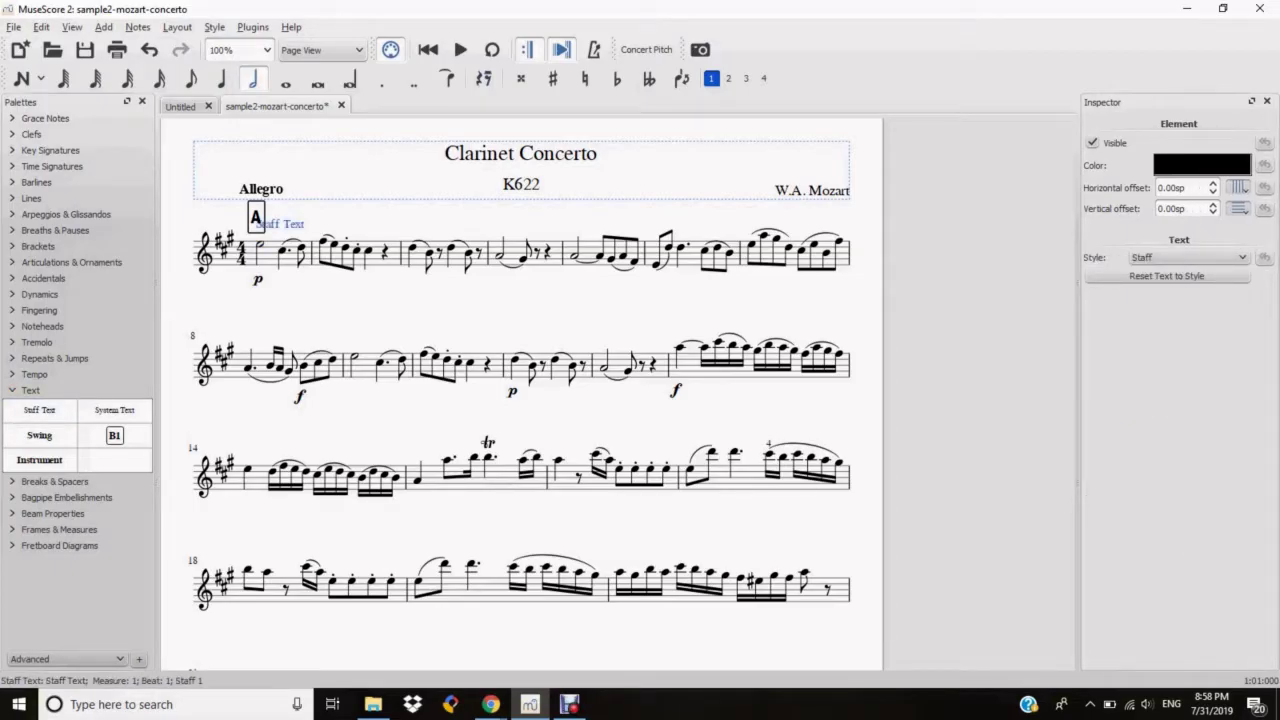
{"action": "double_click", "coordinate": [270, 224]}
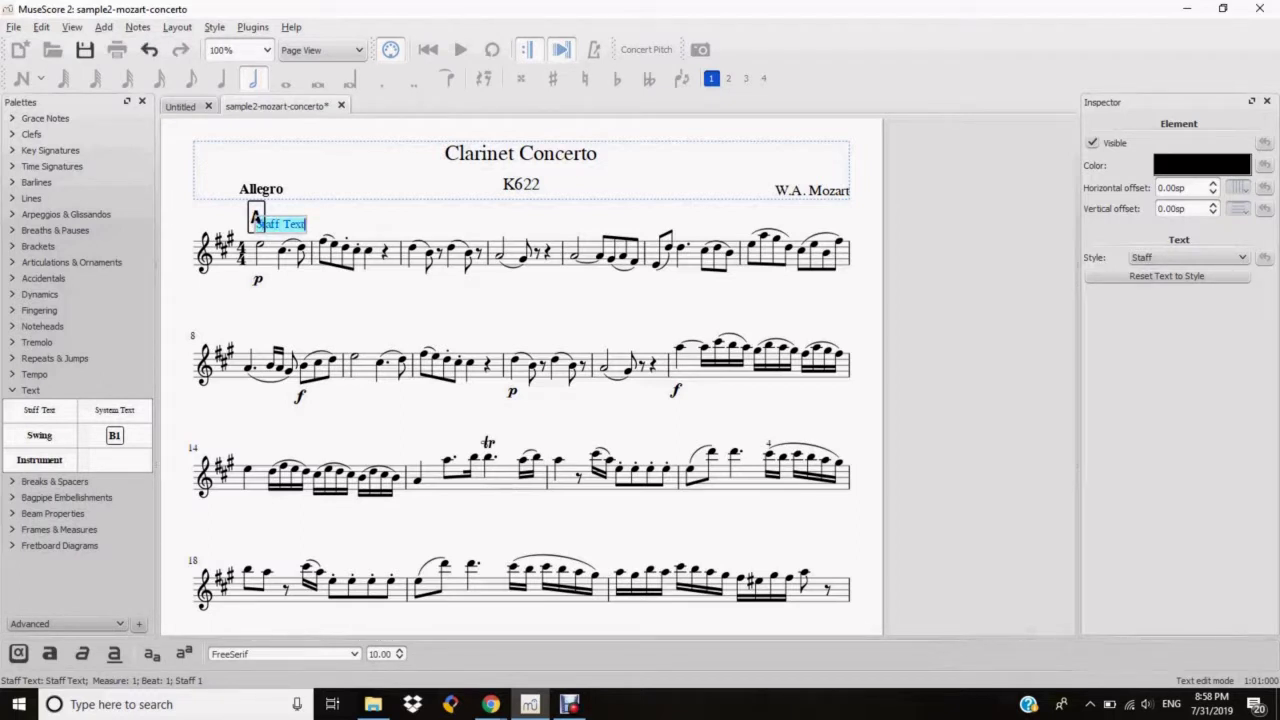
{"action": "type", "text": "Tutti"}
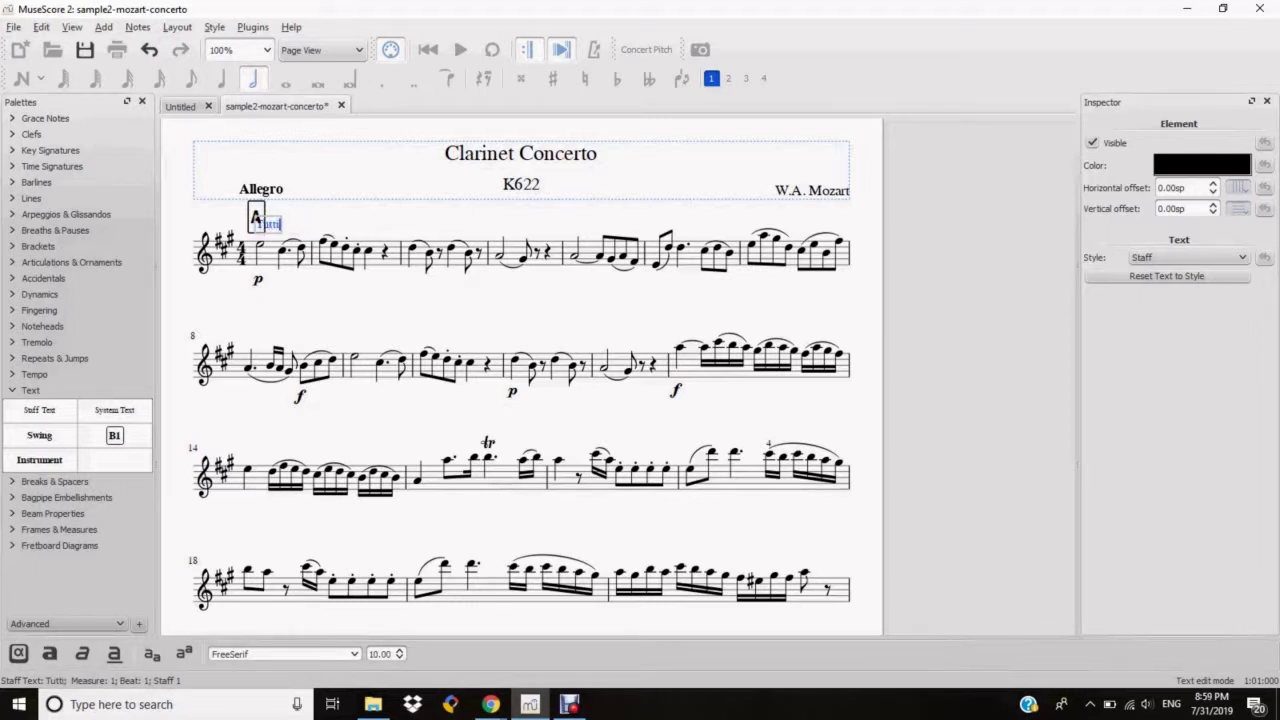
{"action": "key", "text": "Escape"}
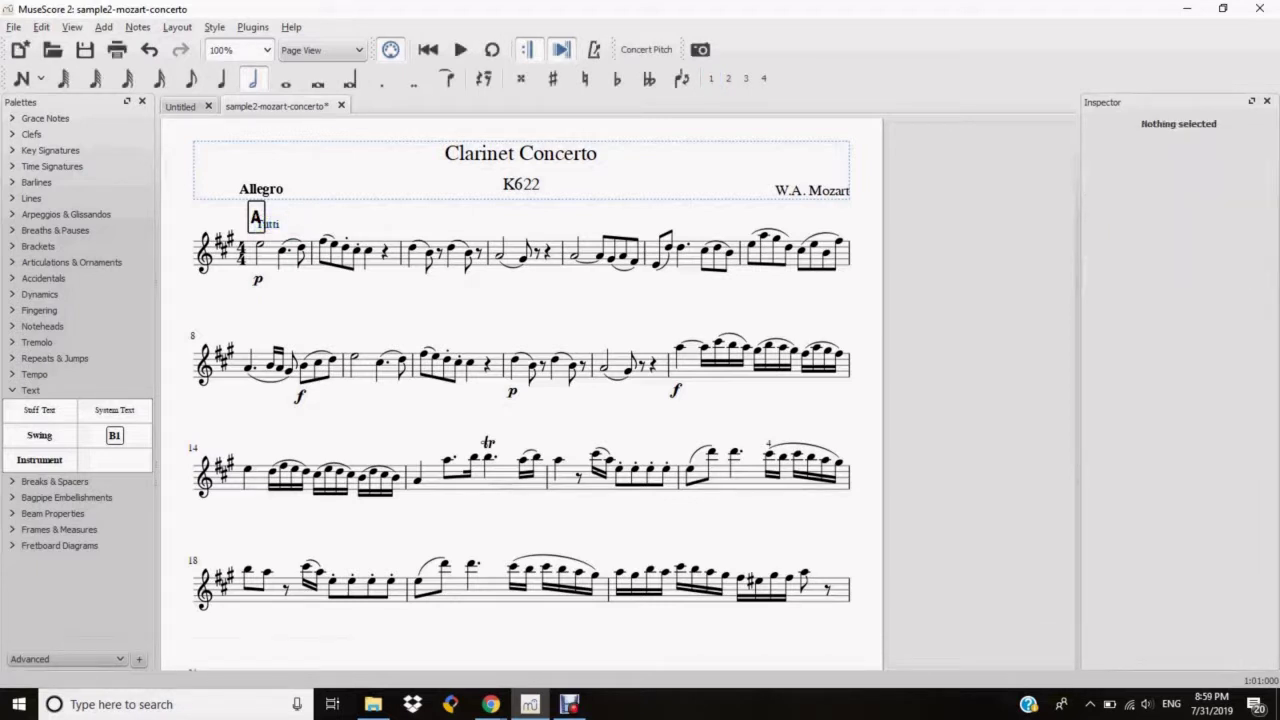
{"action": "left_click_drag", "start_coordinate": [268, 224], "coordinate": [283, 224]}
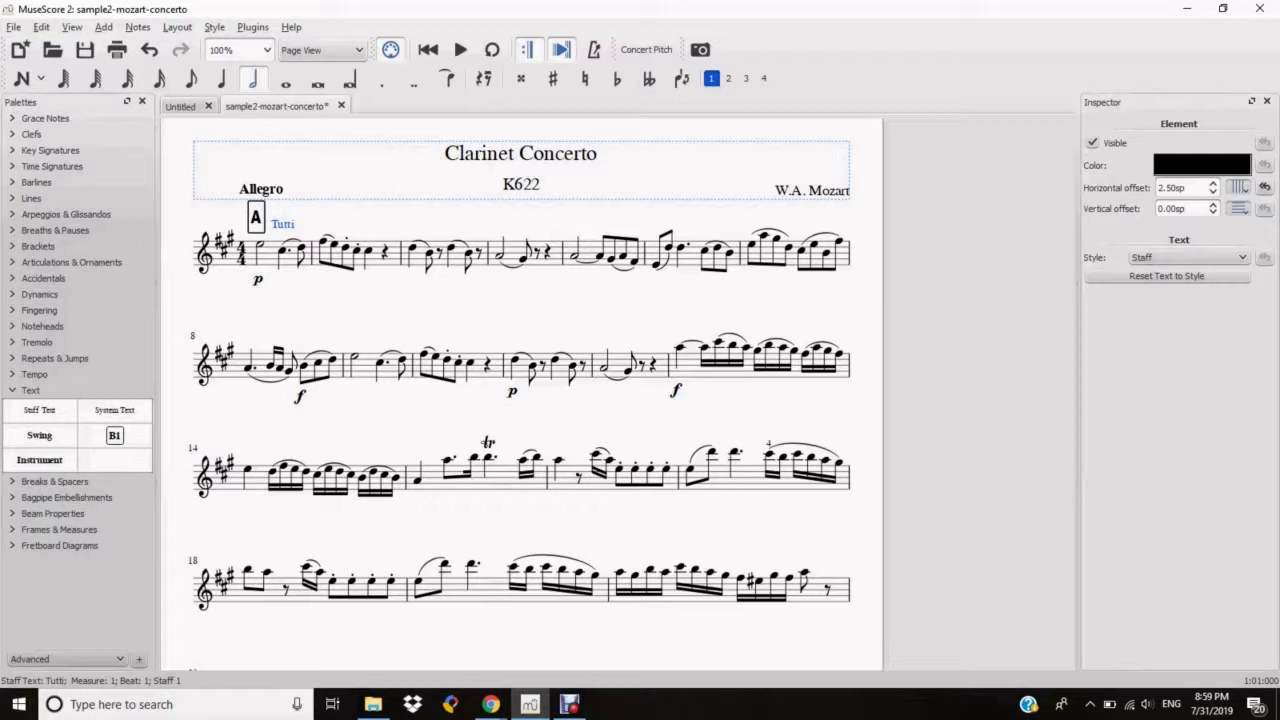
Step: Close the sample2-mozart-concerto score and open the recent score sample2-mozart-concerto-full
{"action": "key", "text": "alt+f"}
{"action": "key", "text": "Down"}
{"action": "key", "text": "Down"}
{"action": "key", "text": "Down"}
{"action": "key", "text": "Down"}
{"action": "key", "text": "Down"}
{"action": "key", "text": "Down"}
{"action": "key", "text": "Down"}
{"action": "key", "text": "Down"}
{"action": "key", "text": "Down"}
{"action": "key", "text": "Down"}
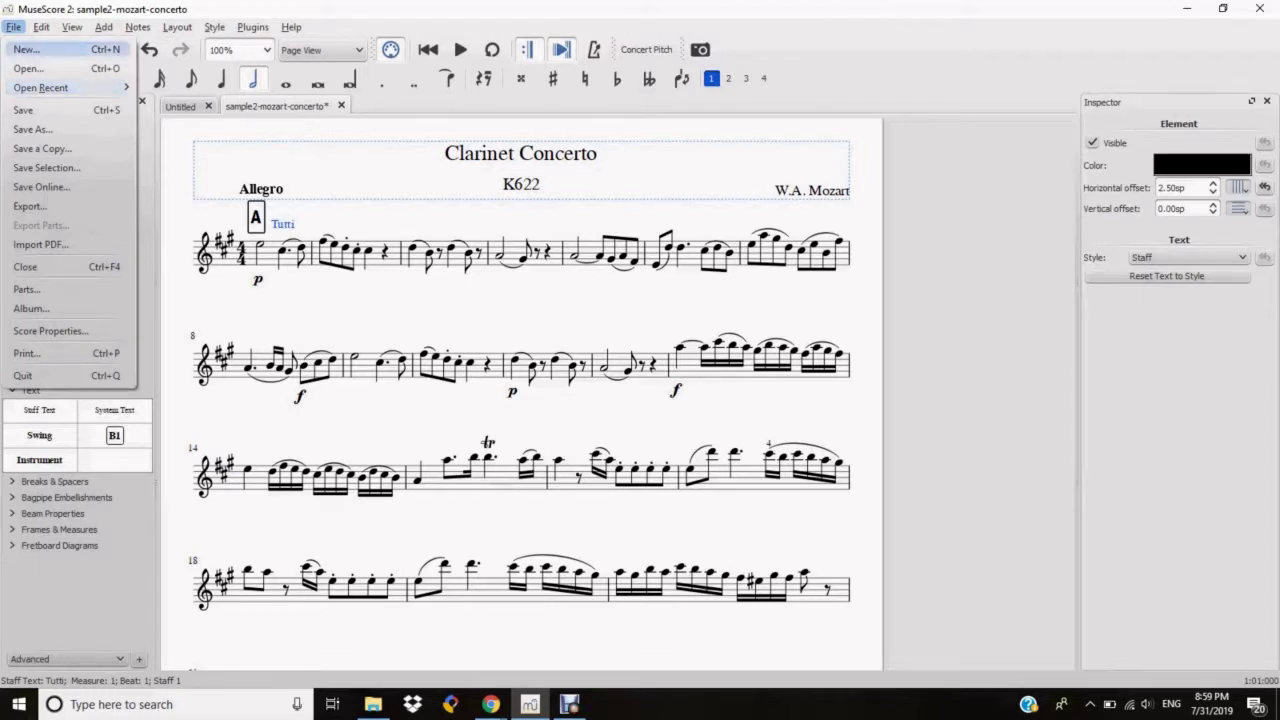
{"action": "key", "text": "Down"}
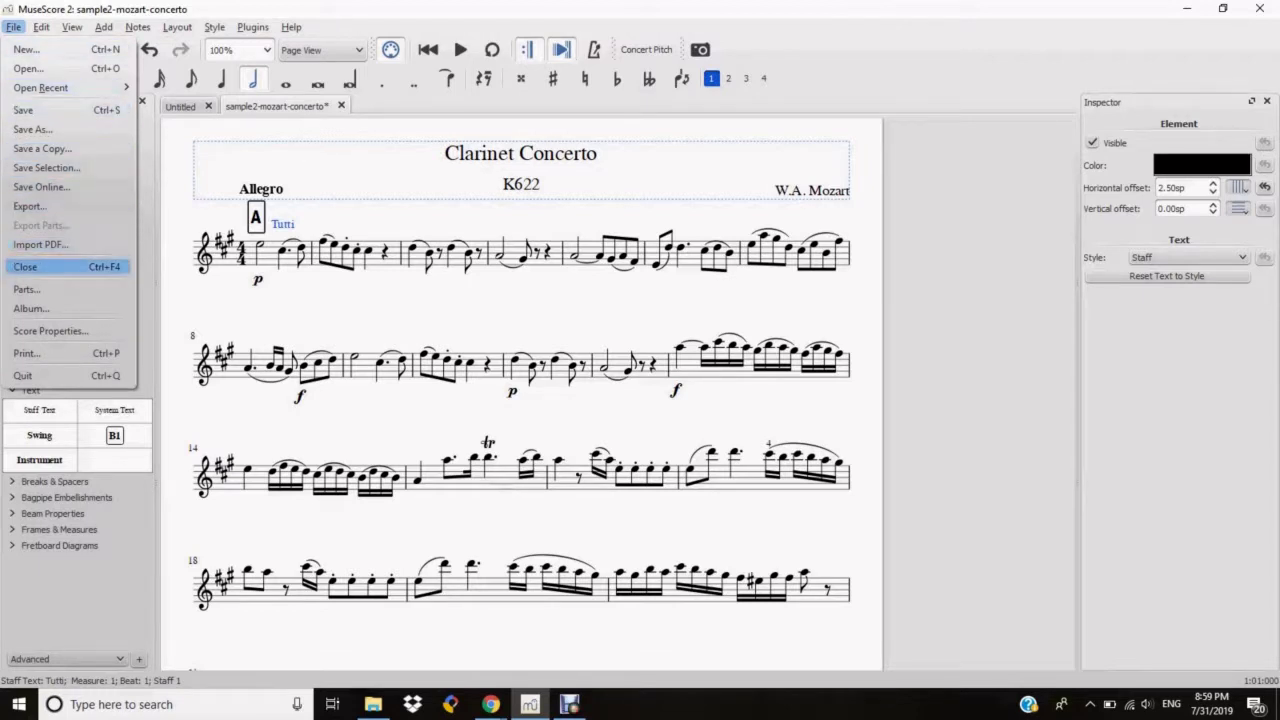
{"action": "key", "text": "Return"}
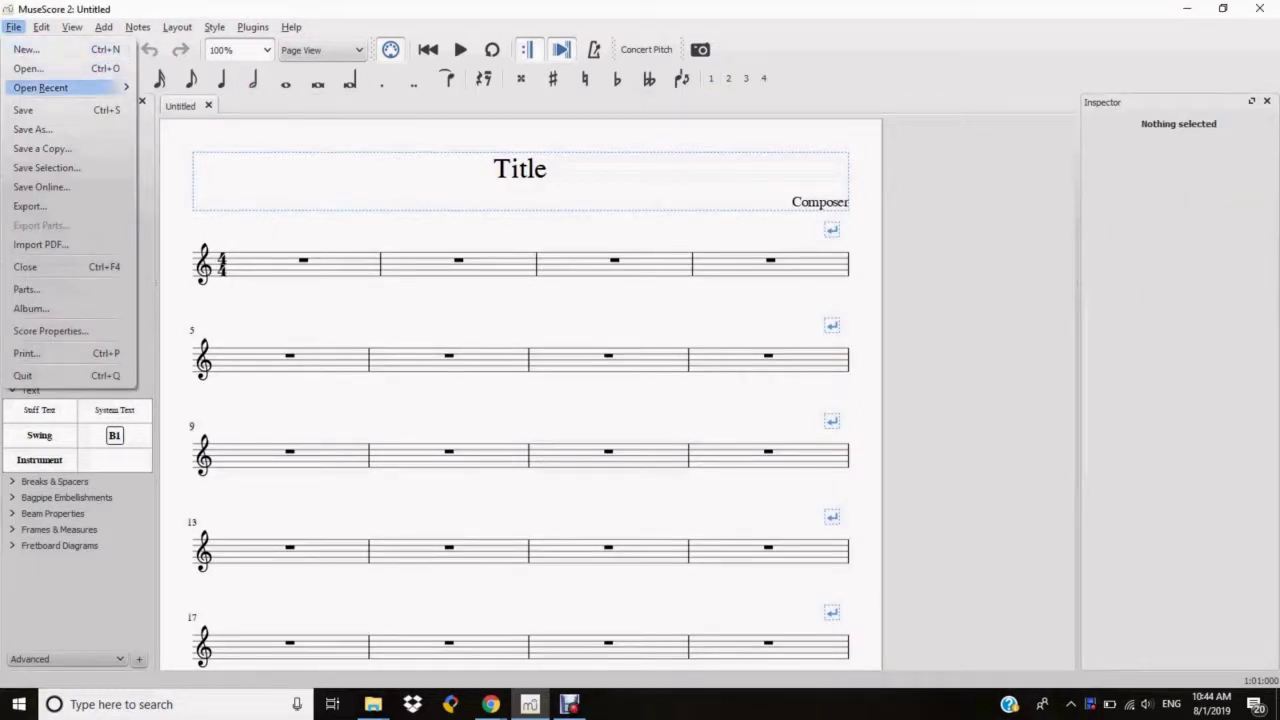
{"action": "mouse_move", "coordinate": [66, 87]}
{"action": "key", "text": "Return"}
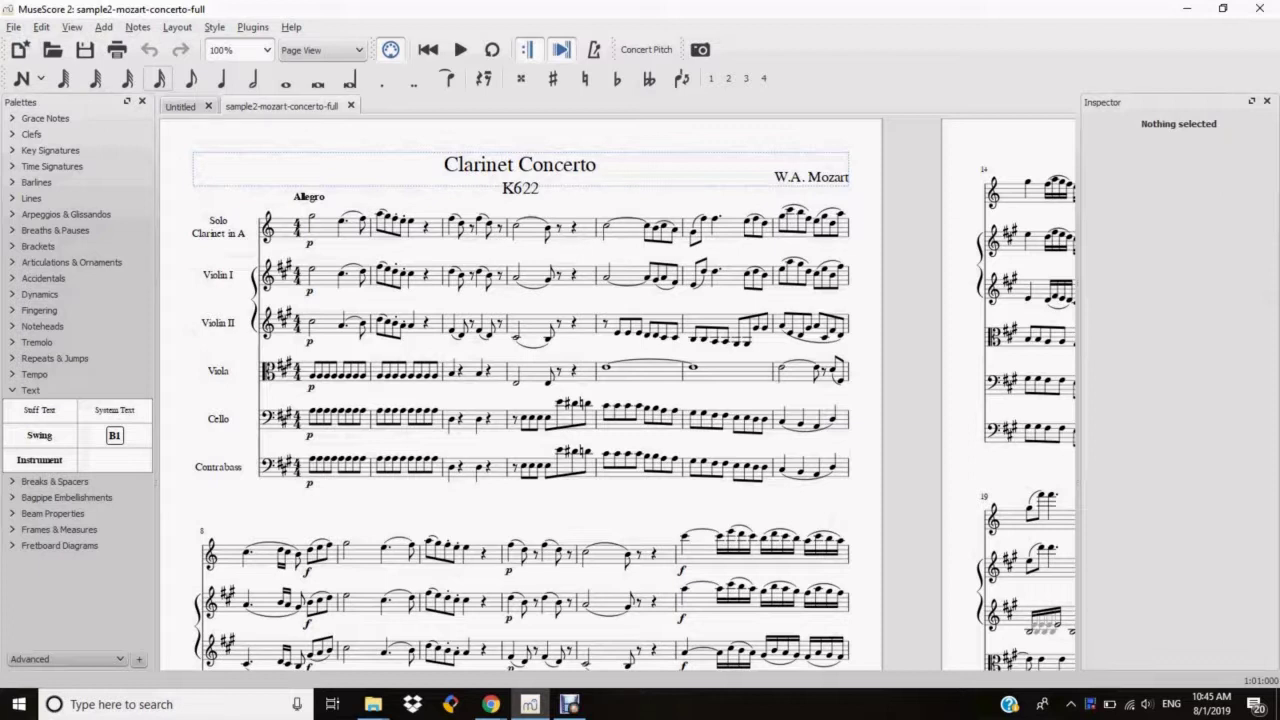
Step: Add system text from the first Contrabass note of measure 1 and change its wording to "Tutti"
{"action": "left_click", "coordinate": [240, 50]}
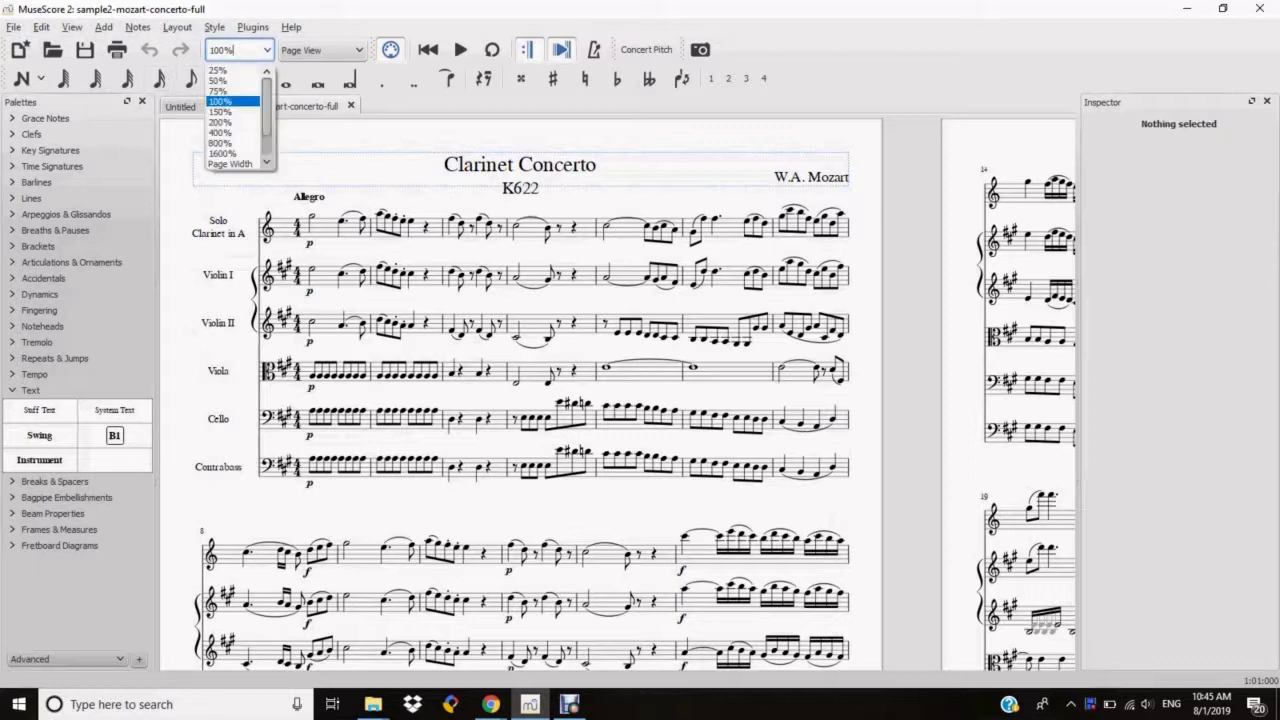
{"action": "key", "text": "Down"}
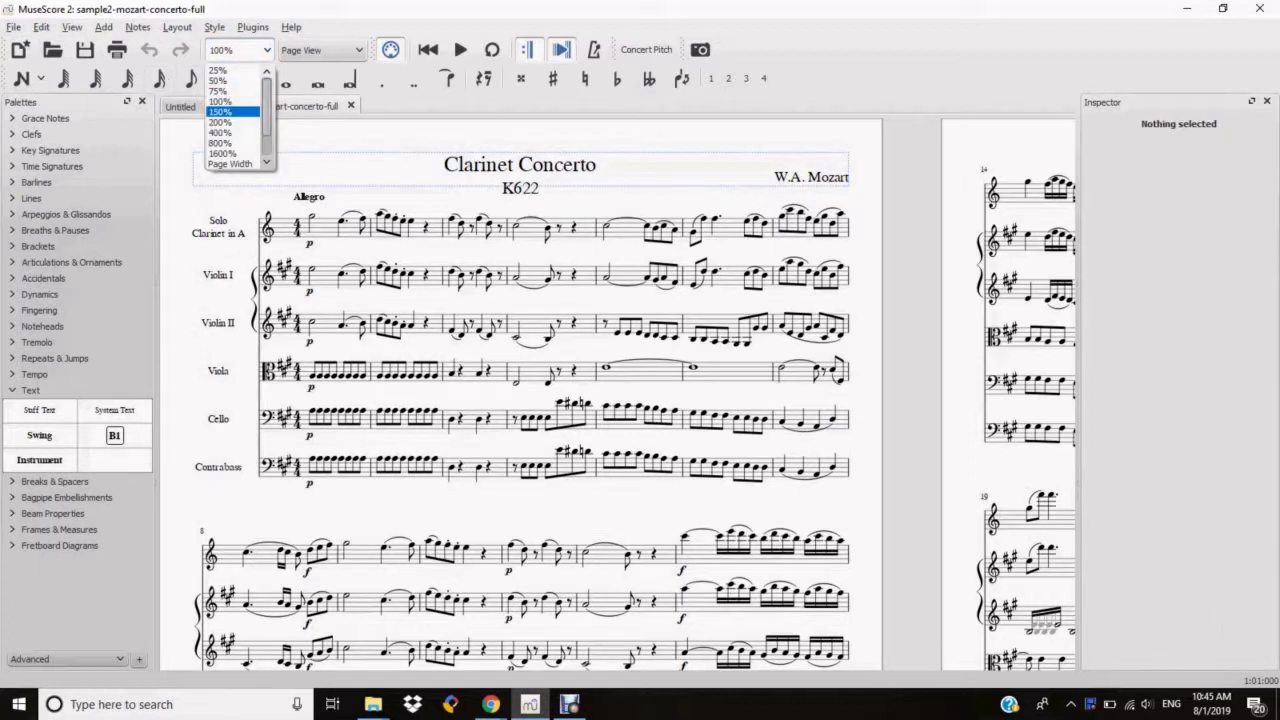
{"action": "key", "text": "Return"}
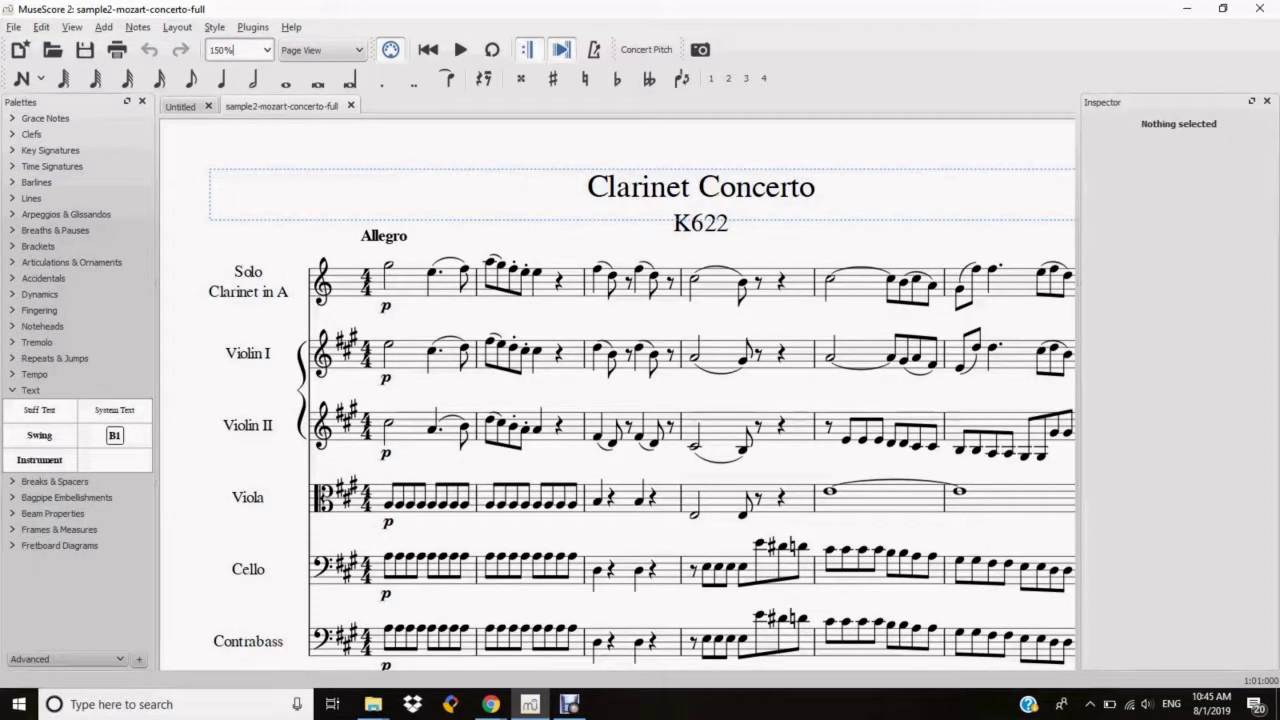
{"action": "left_click", "coordinate": [388, 628]}
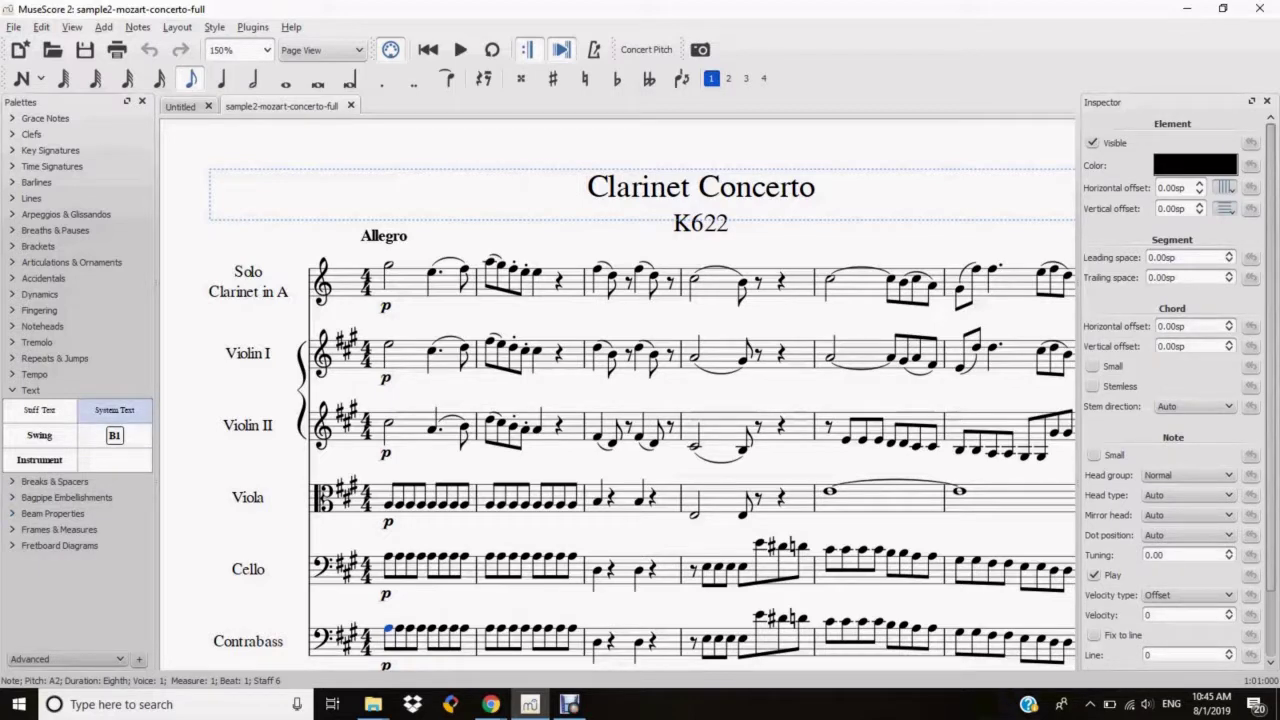
{"action": "double_click", "coordinate": [114, 410]}
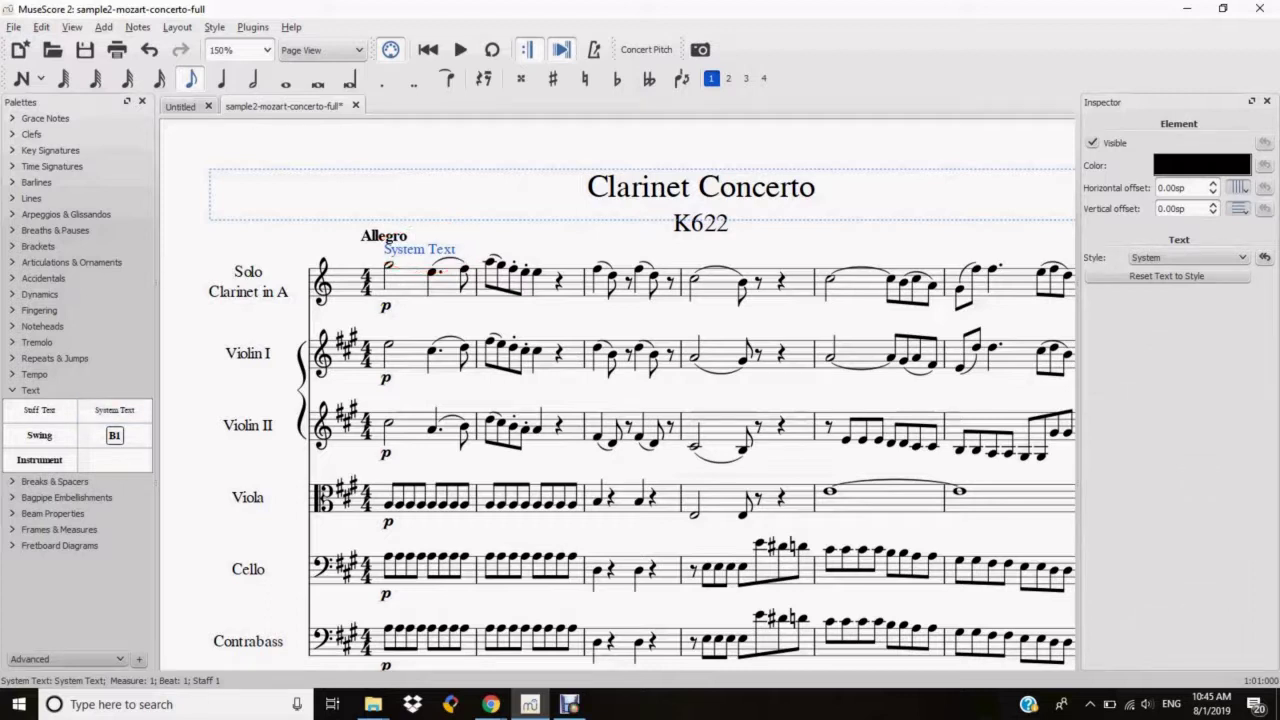
{"action": "double_click", "coordinate": [387, 247]}
{"action": "left_click_drag", "start_coordinate": [387, 247], "coordinate": [456, 249]}
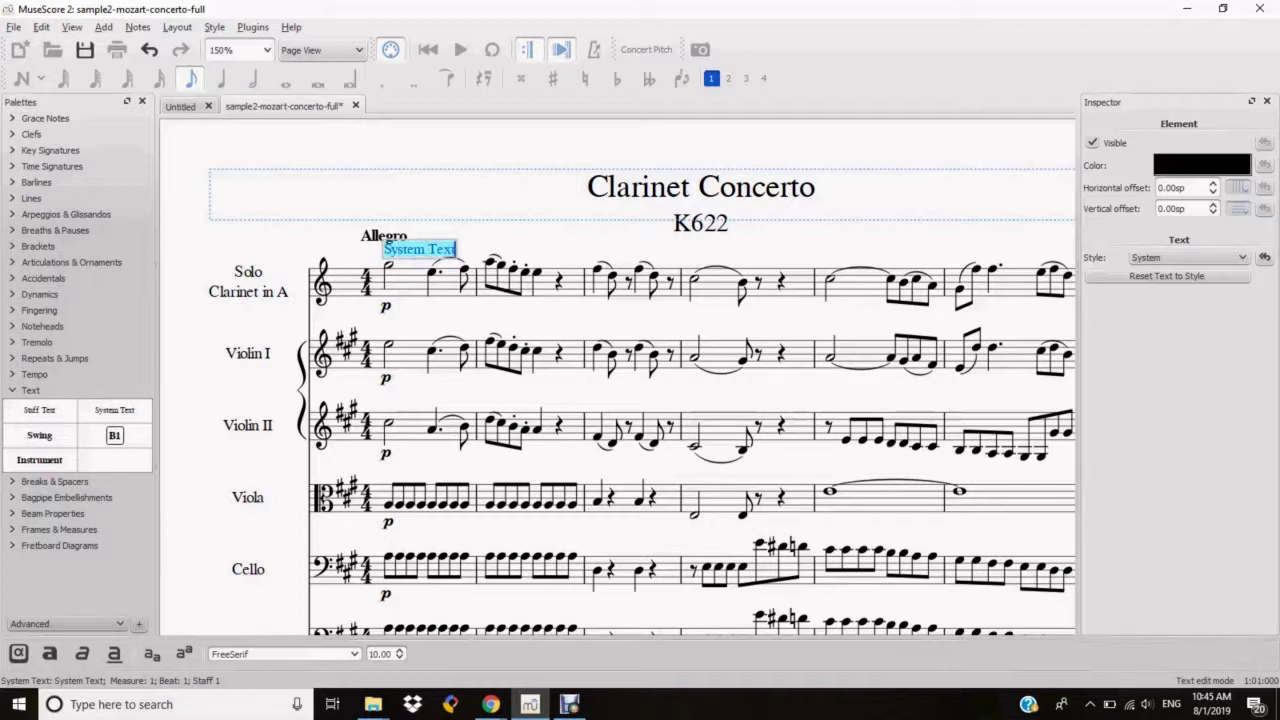
{"action": "type", "text": "Tutti"}
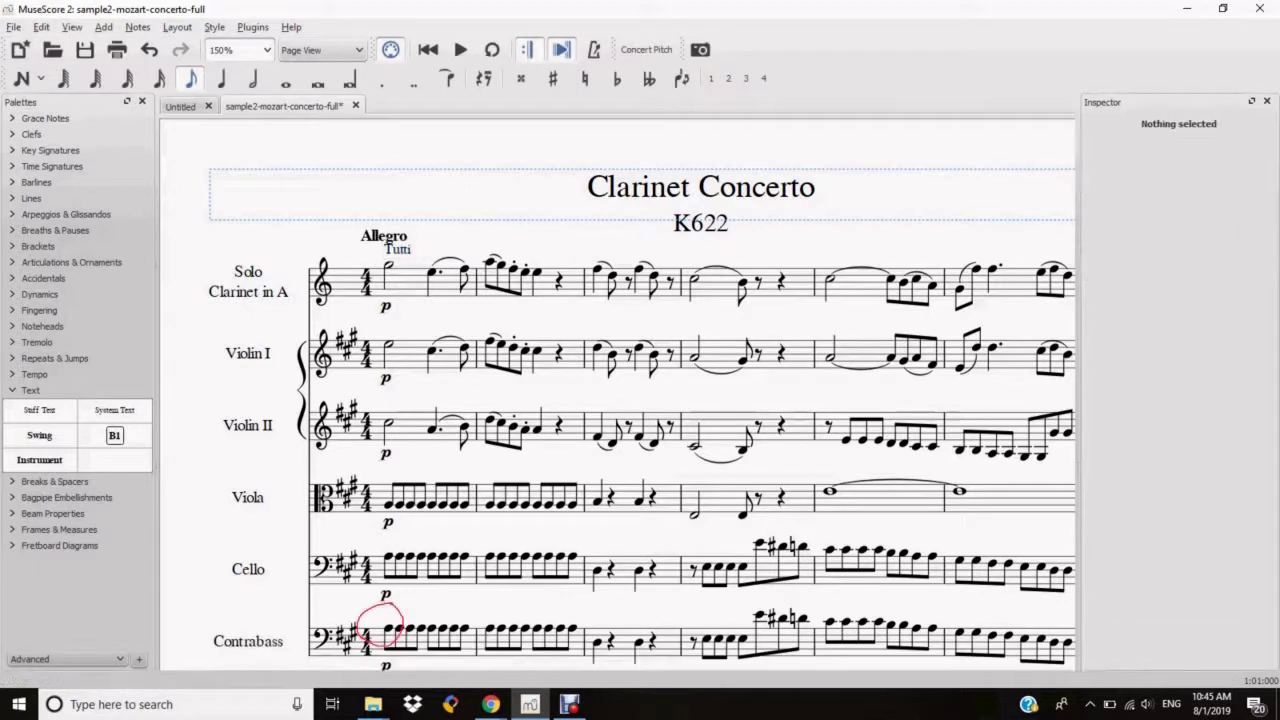
{"action": "key", "text": "Escape"}
Step: Add staff text at the first Contrabass note of measure 1 and change its wording to "Tutti"
{"action": "left_click", "coordinate": [388, 628]}
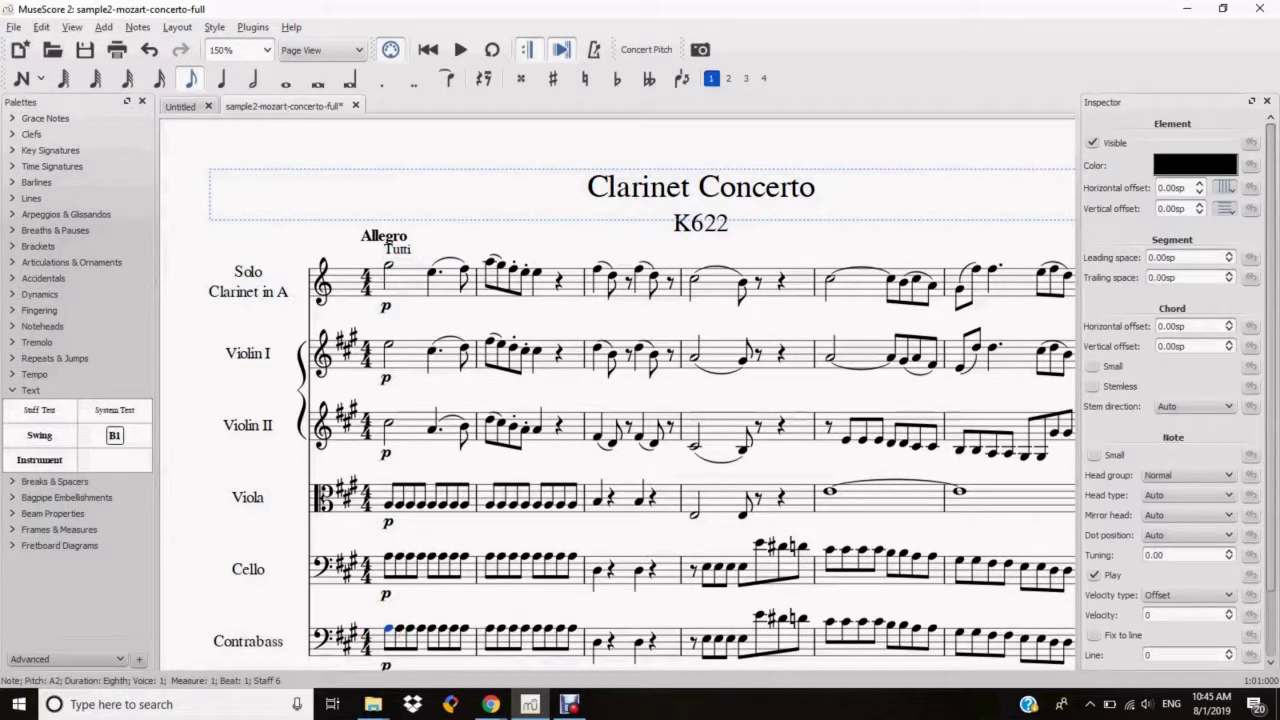
{"action": "double_click", "coordinate": [39, 410]}
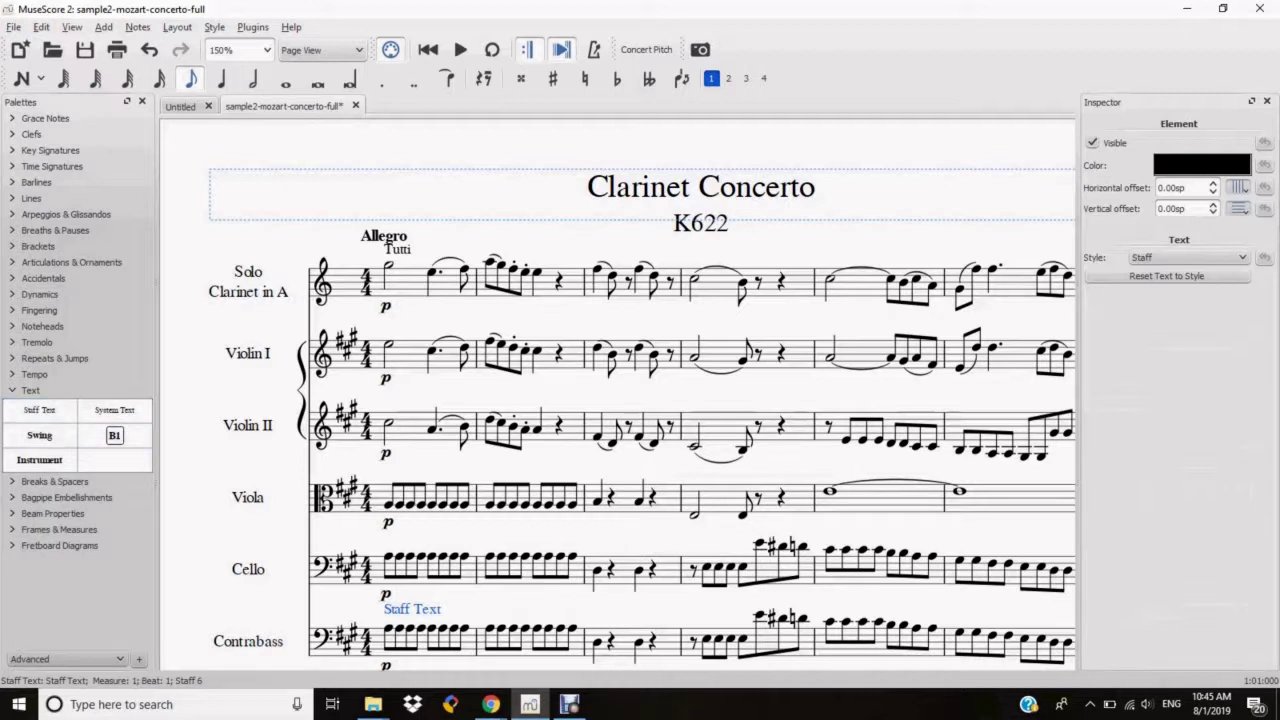
{"action": "double_click", "coordinate": [391, 609]}
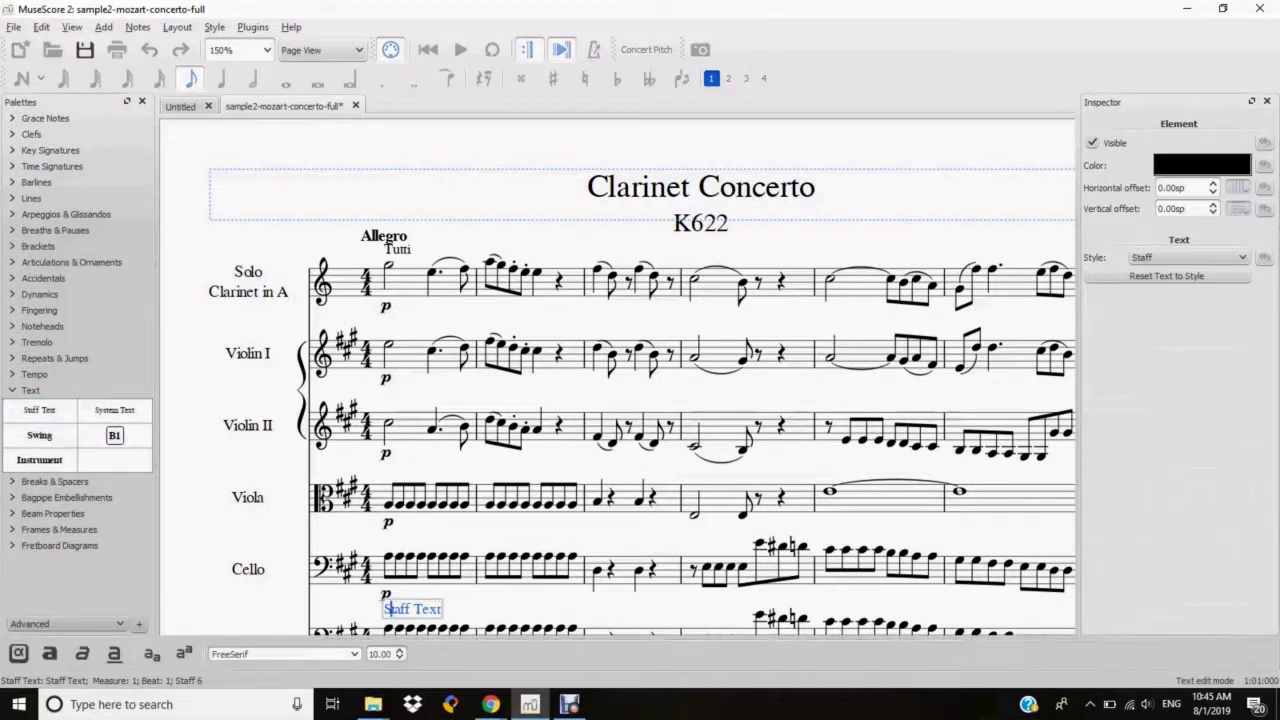
{"action": "left_click_drag", "start_coordinate": [383, 608], "coordinate": [442, 609]}
{"action": "type", "text": "Tutti"}
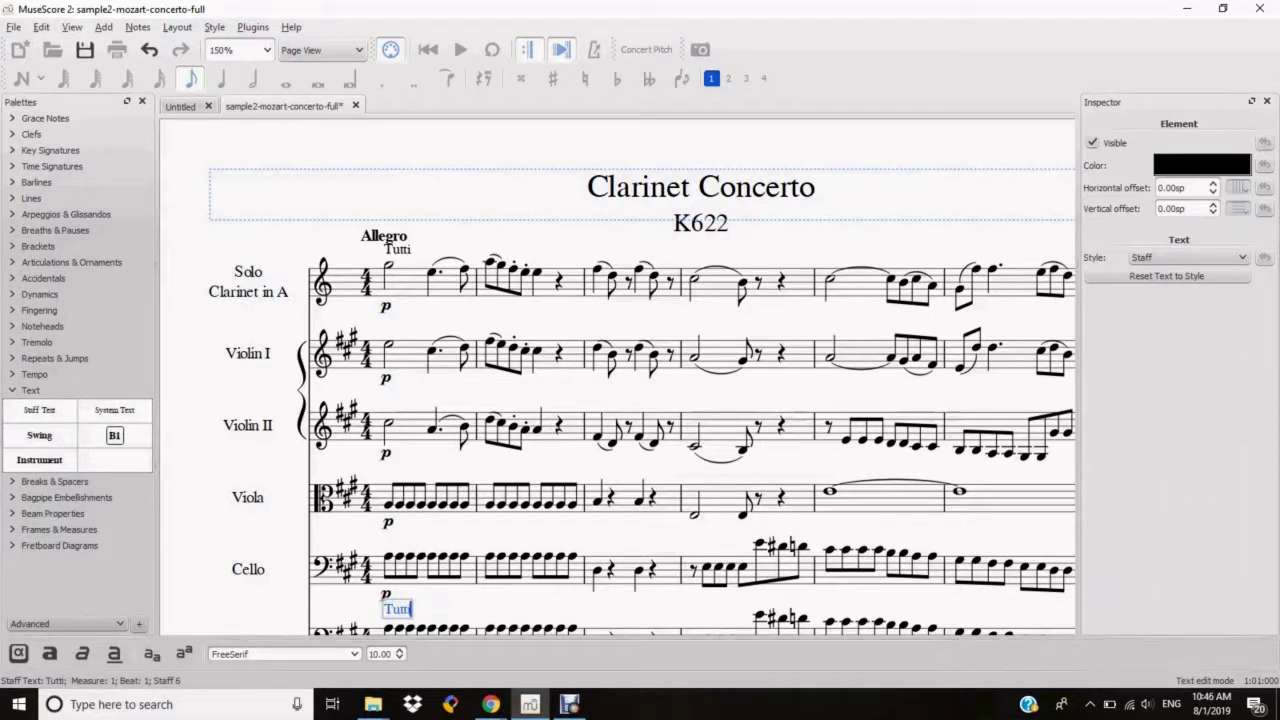
{"action": "key", "text": "Escape"}
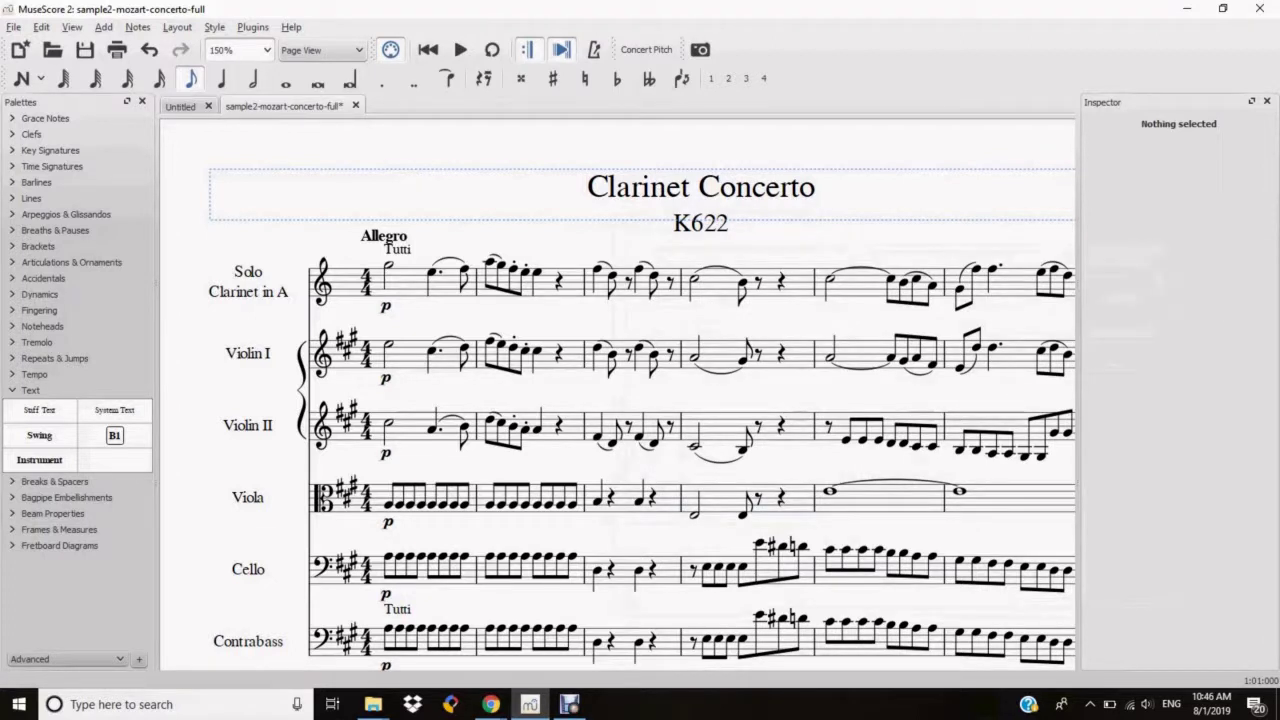
Step: Make the Staff text style italic at size 12, accept the style, and save the score
{"action": "right_click", "coordinate": [399, 609]}
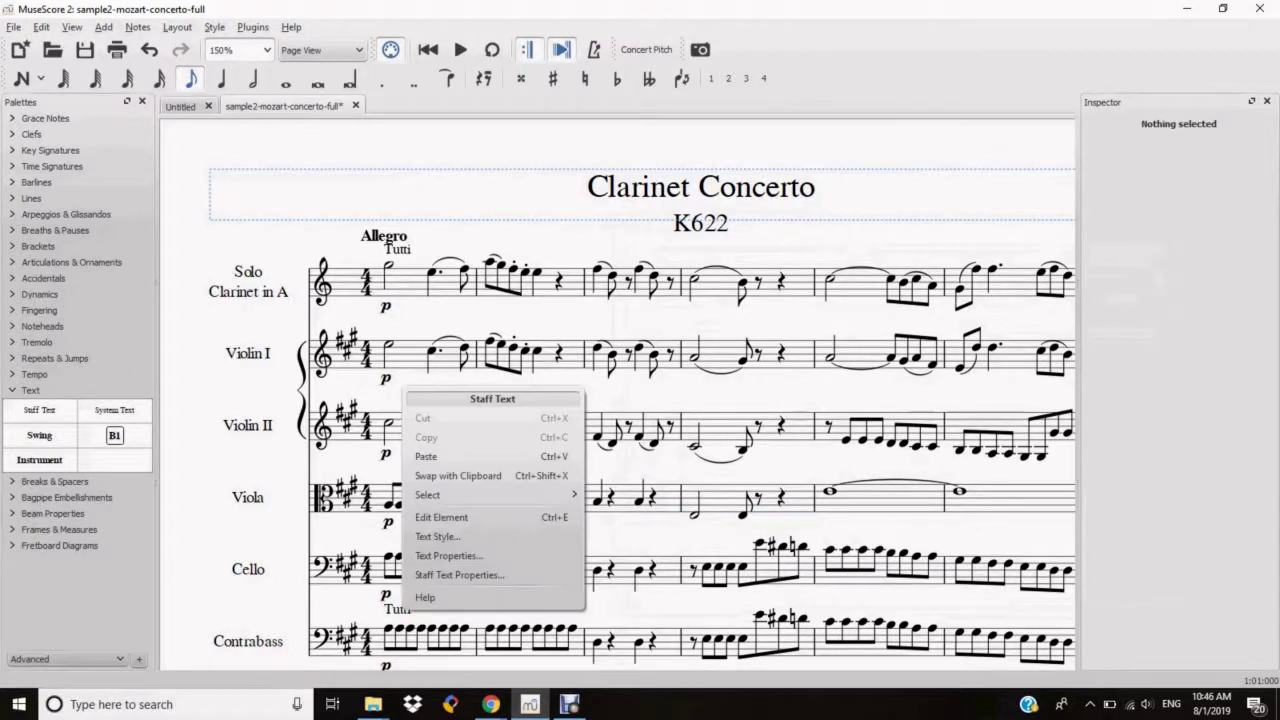
{"action": "left_click", "coordinate": [437, 536]}
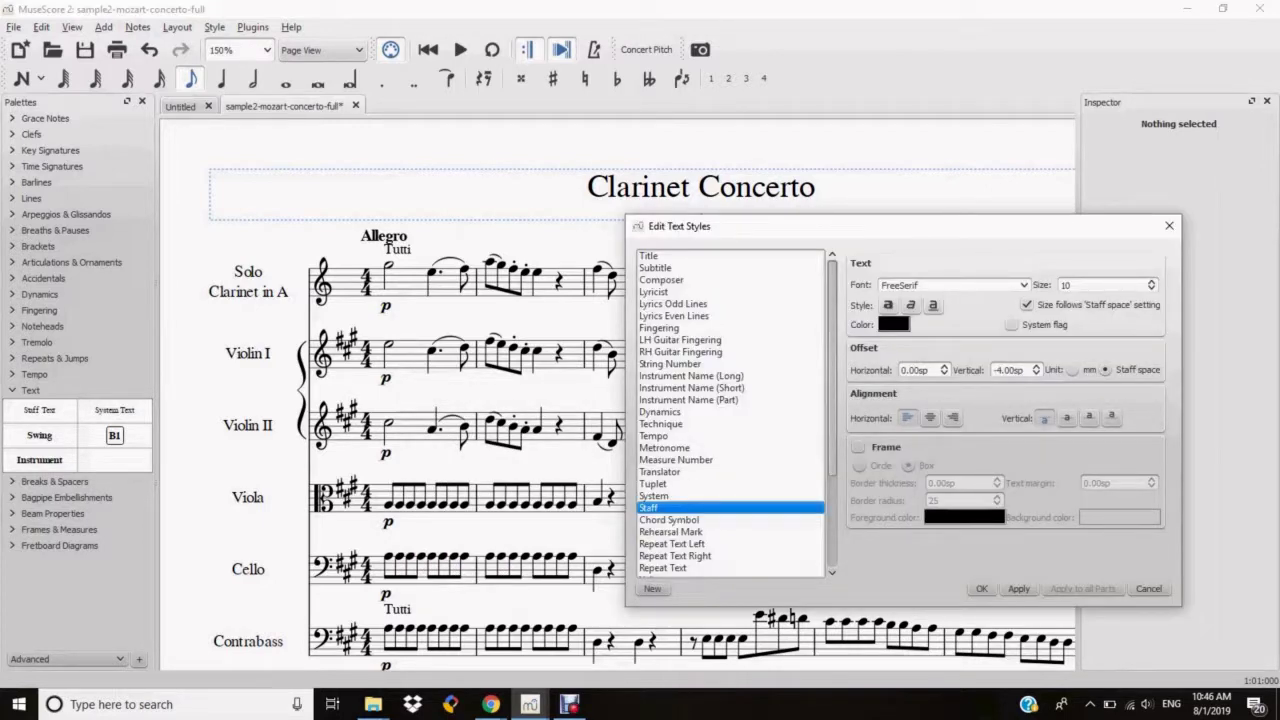
{"action": "left_click", "coordinate": [888, 305]}
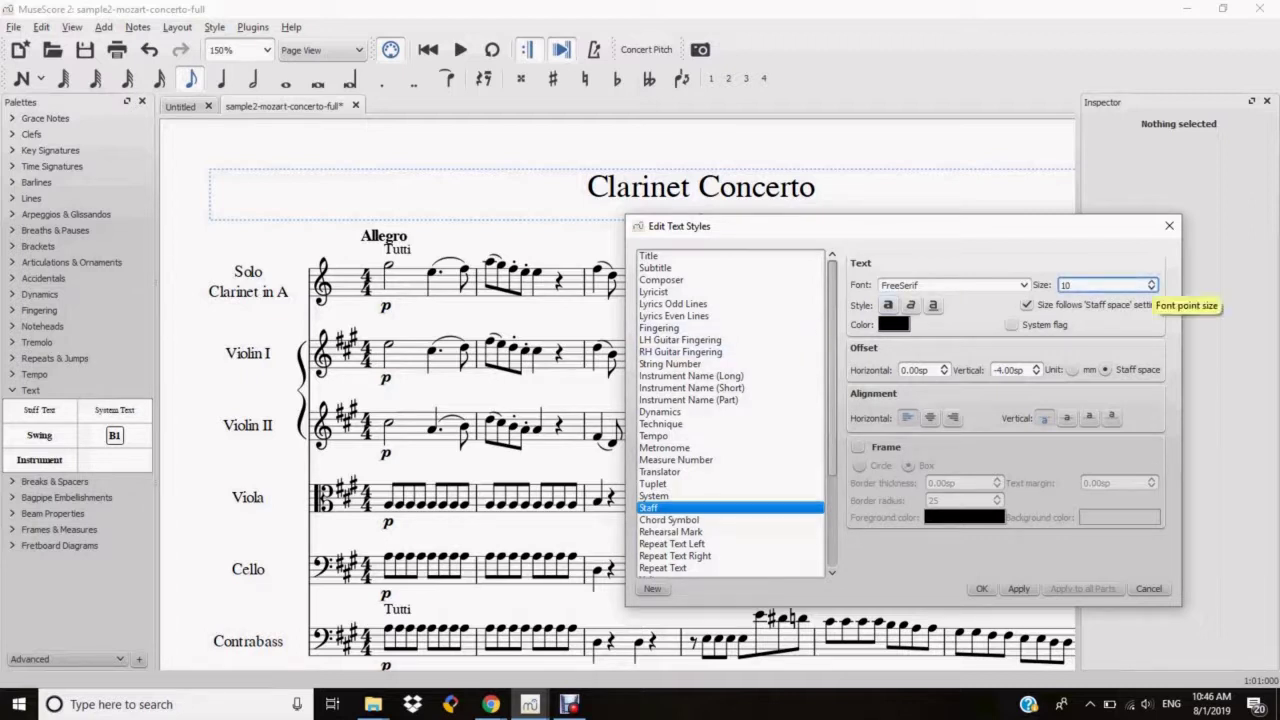
{"action": "left_click", "coordinate": [1151, 281]}
{"action": "left_click", "coordinate": [1151, 281]}
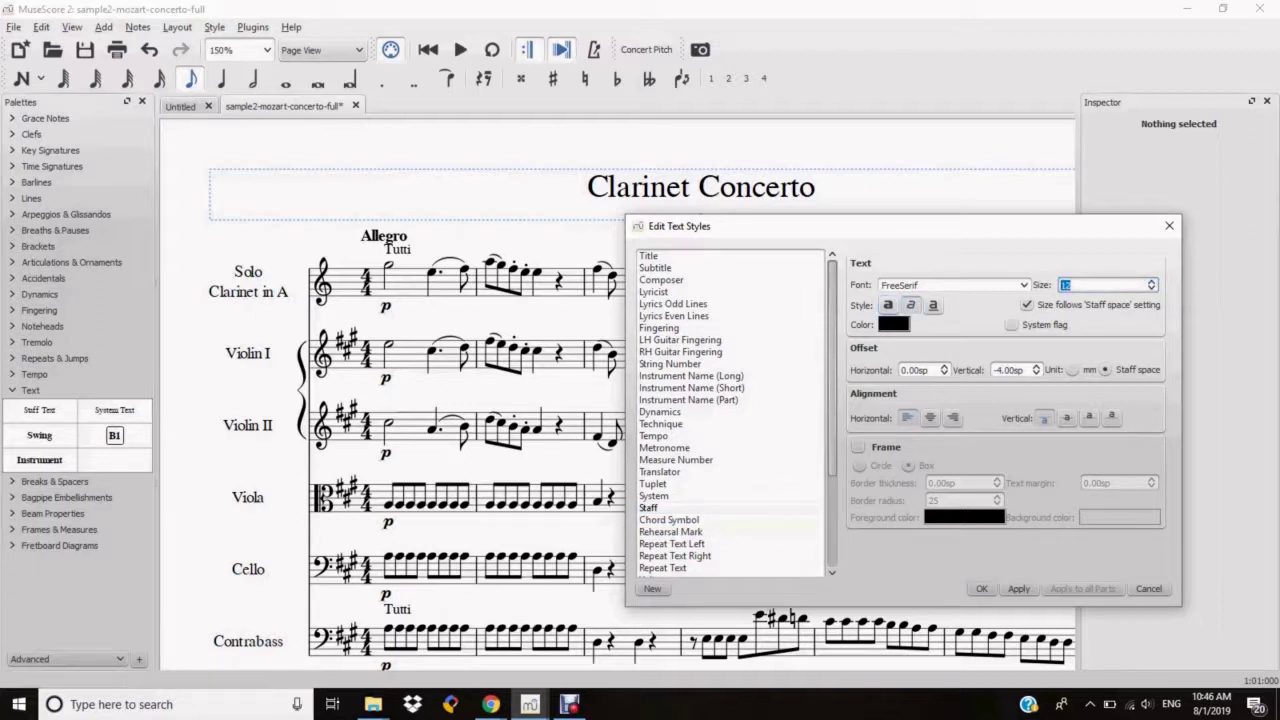
{"action": "left_click", "coordinate": [981, 588]}
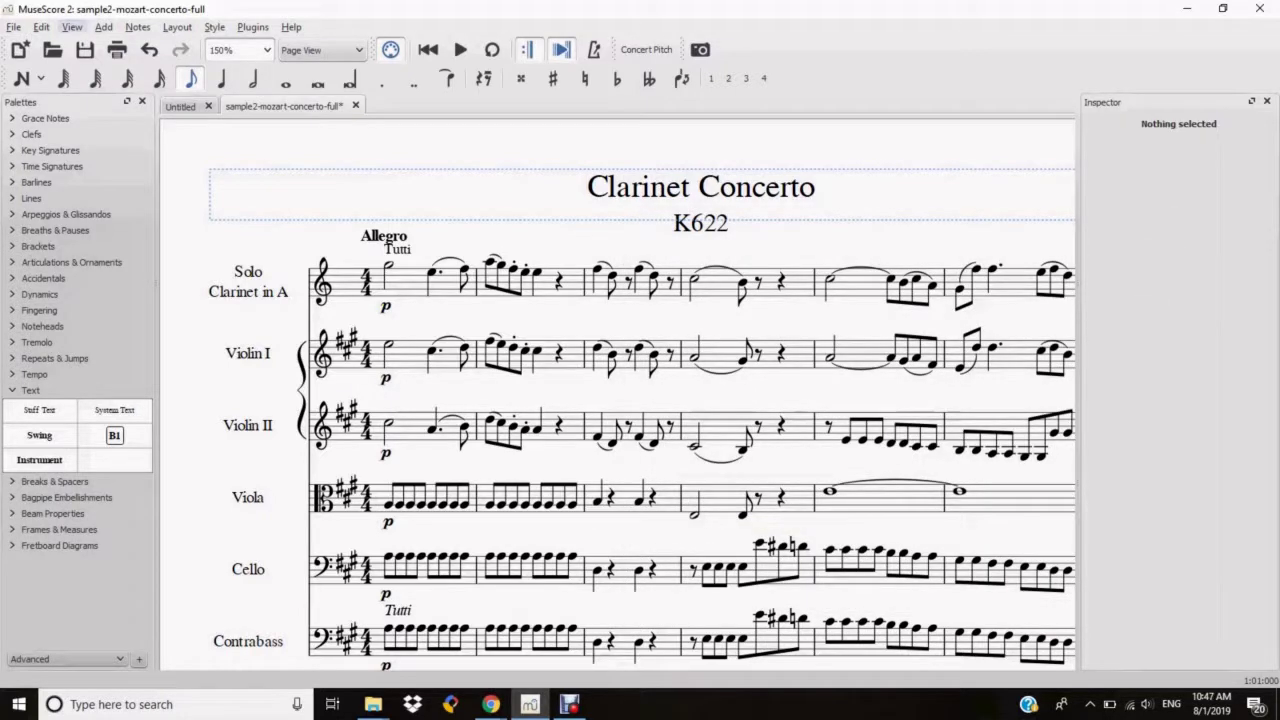
{"action": "left_click", "coordinate": [85, 49]}
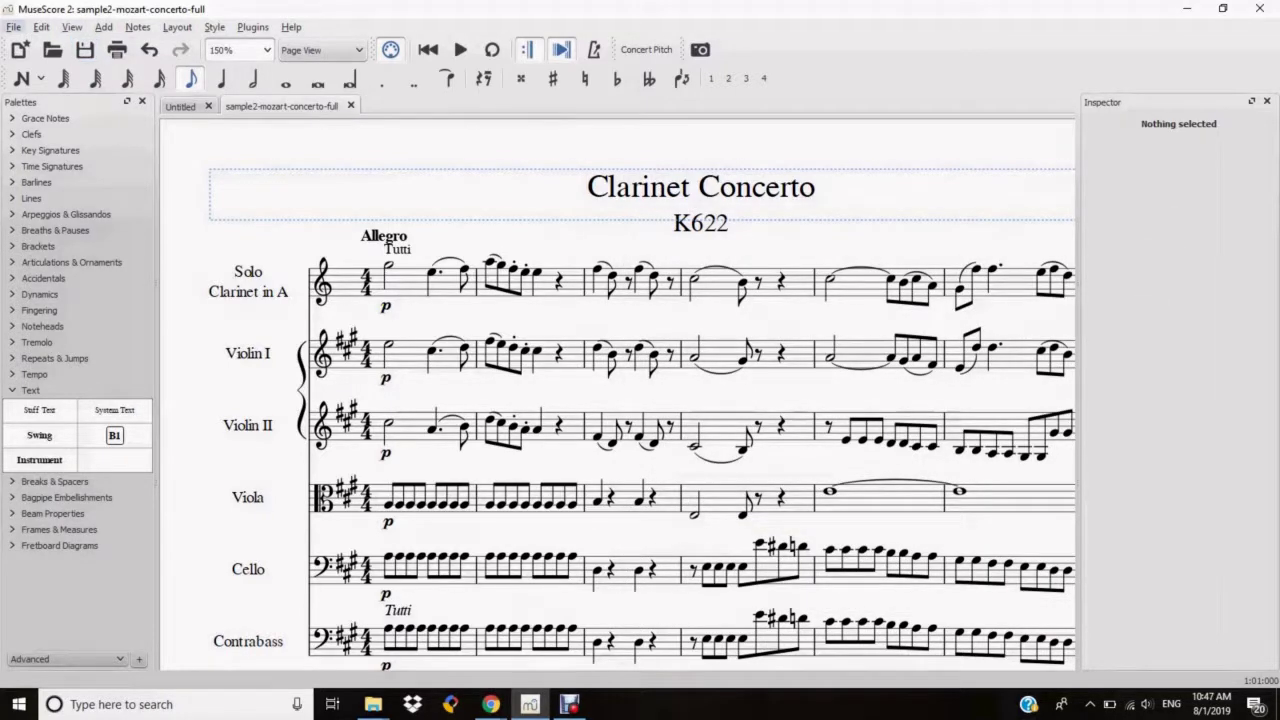